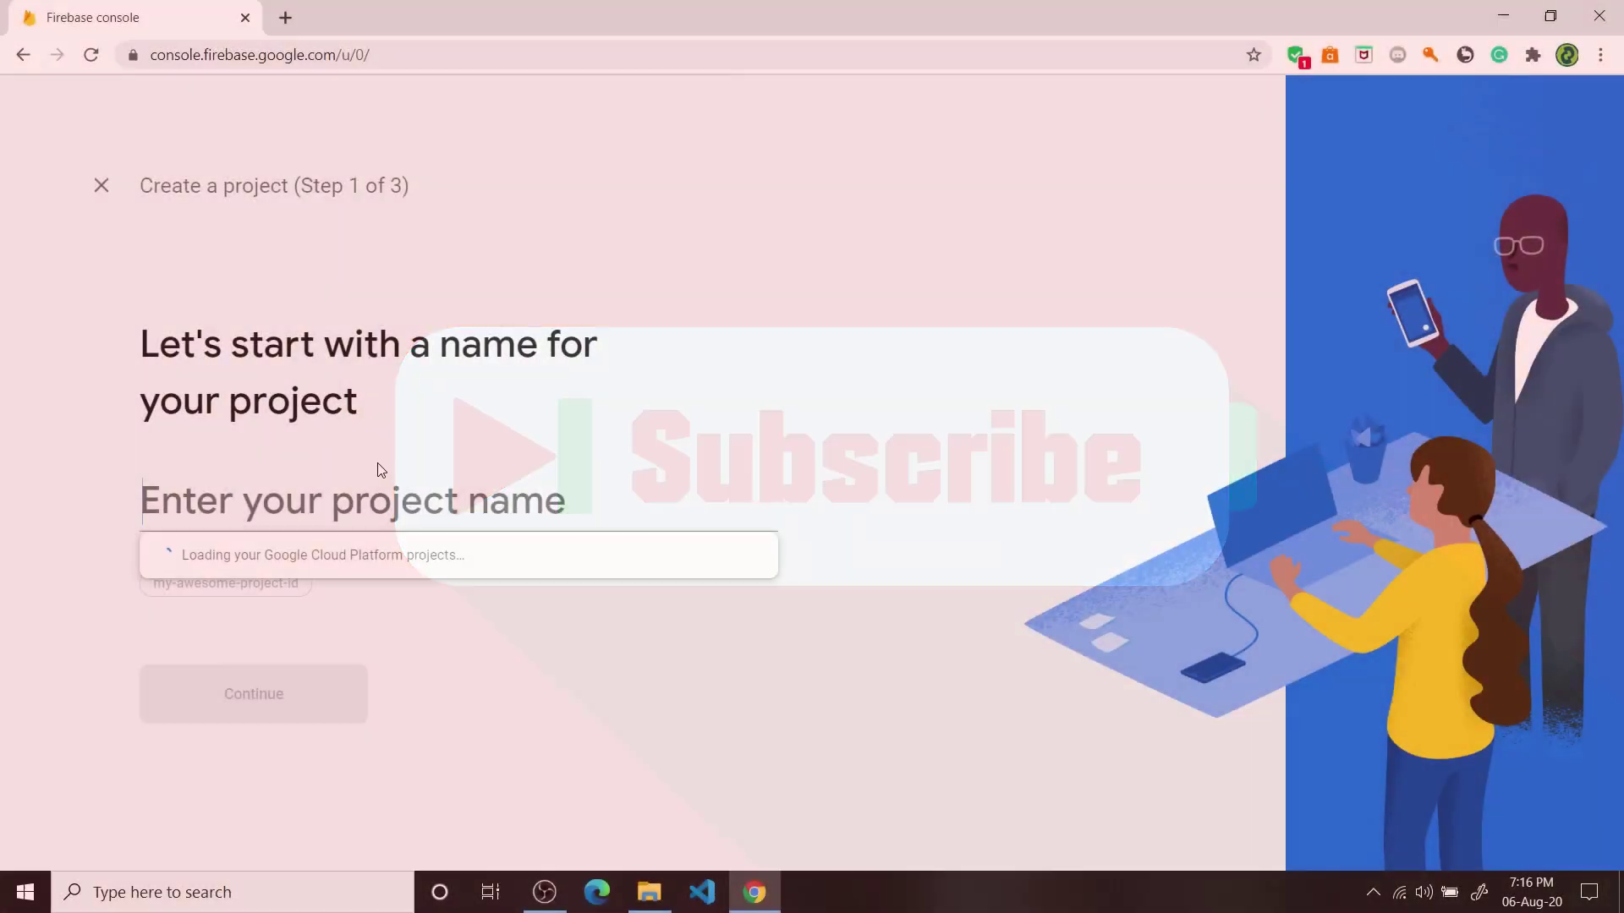
# Step: Name the project FirebaseTest, link Analytics to Default Account for Firebase, and create it
pyautogui.write('F')
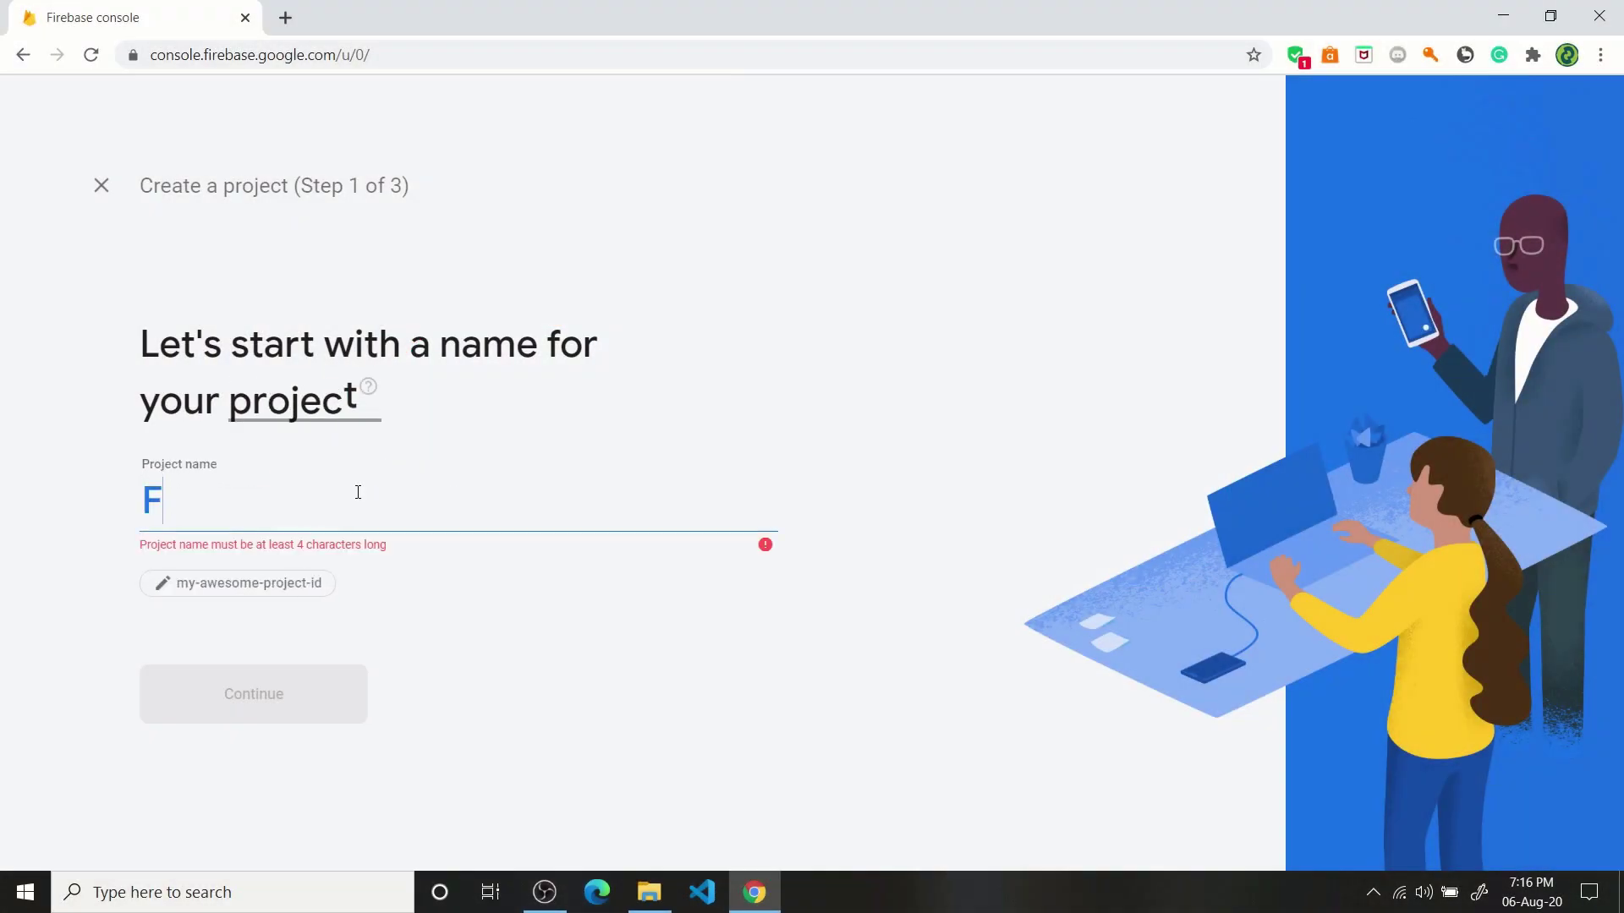
pyautogui.write('irebaseTest')
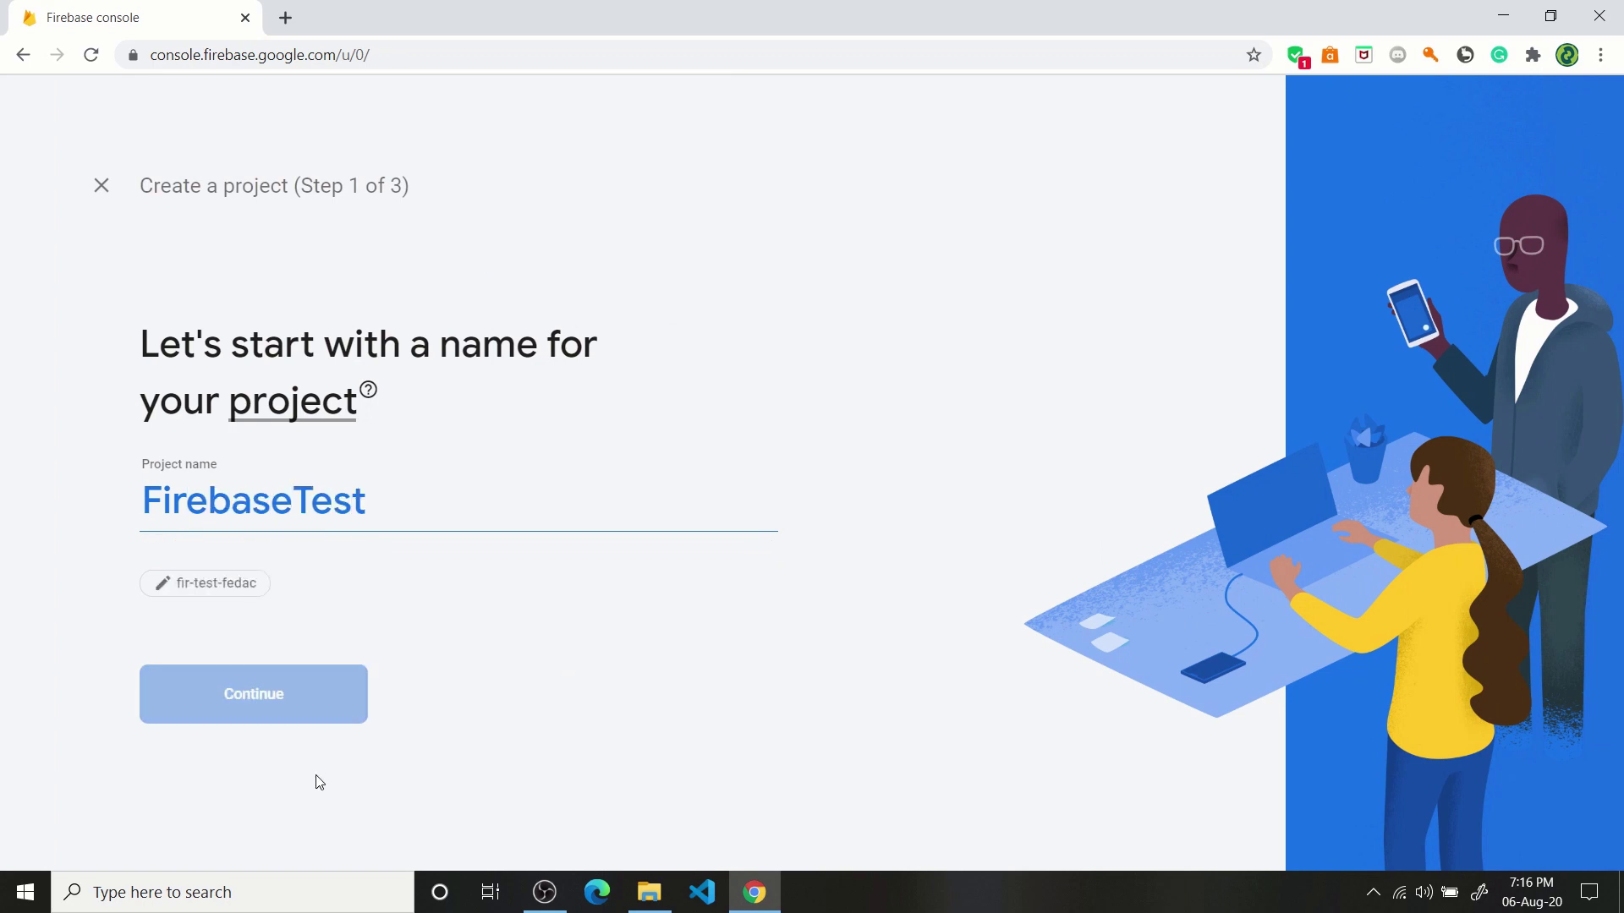
pyautogui.click(309, 712)
pyautogui.scroll(-2, 855, 671)
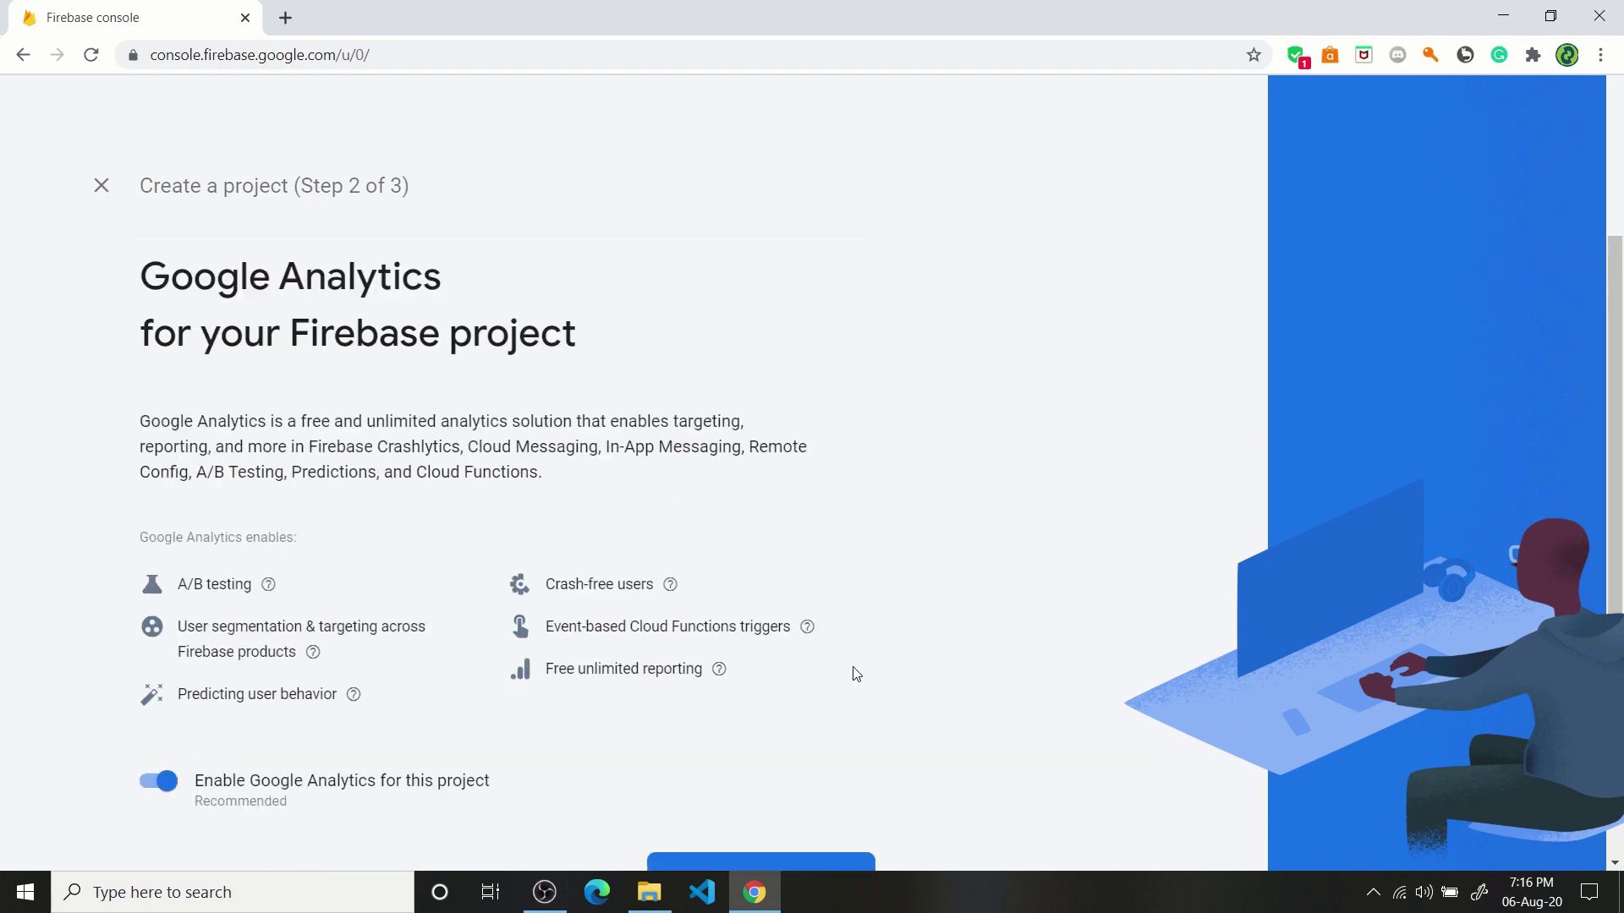
pyautogui.click(804, 765)
pyautogui.click(406, 489)
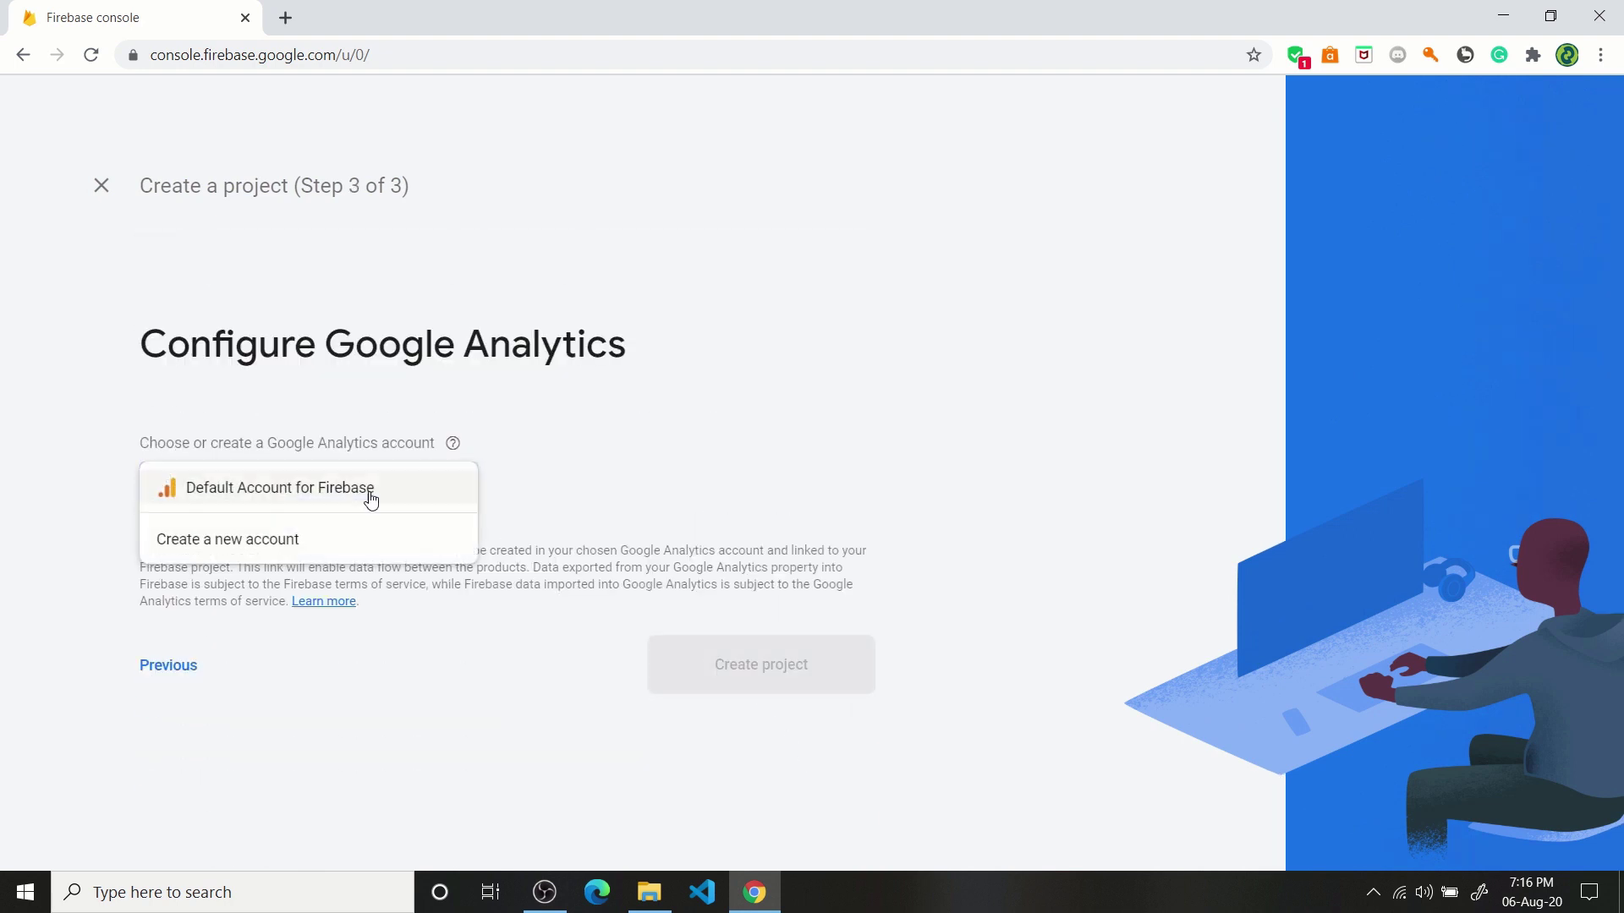
pyautogui.click(335, 499)
pyautogui.click(709, 725)
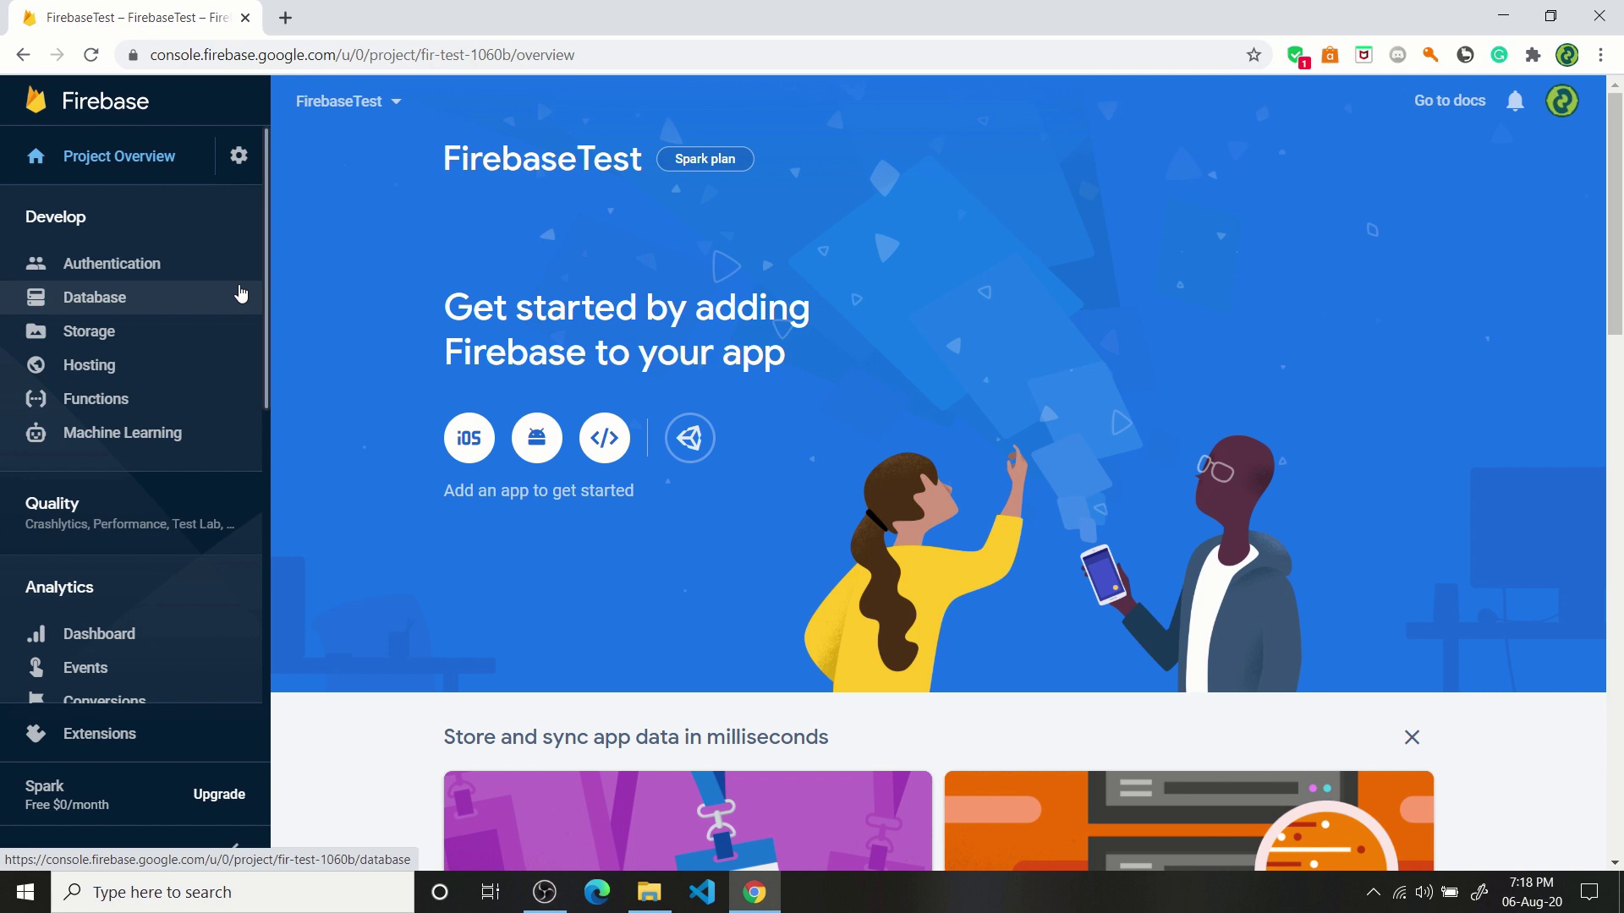
# Step: Enable and save Email/Password sign-in under Authentication, then go to the Database page
pyautogui.click(198, 269)
pyautogui.click(423, 203)
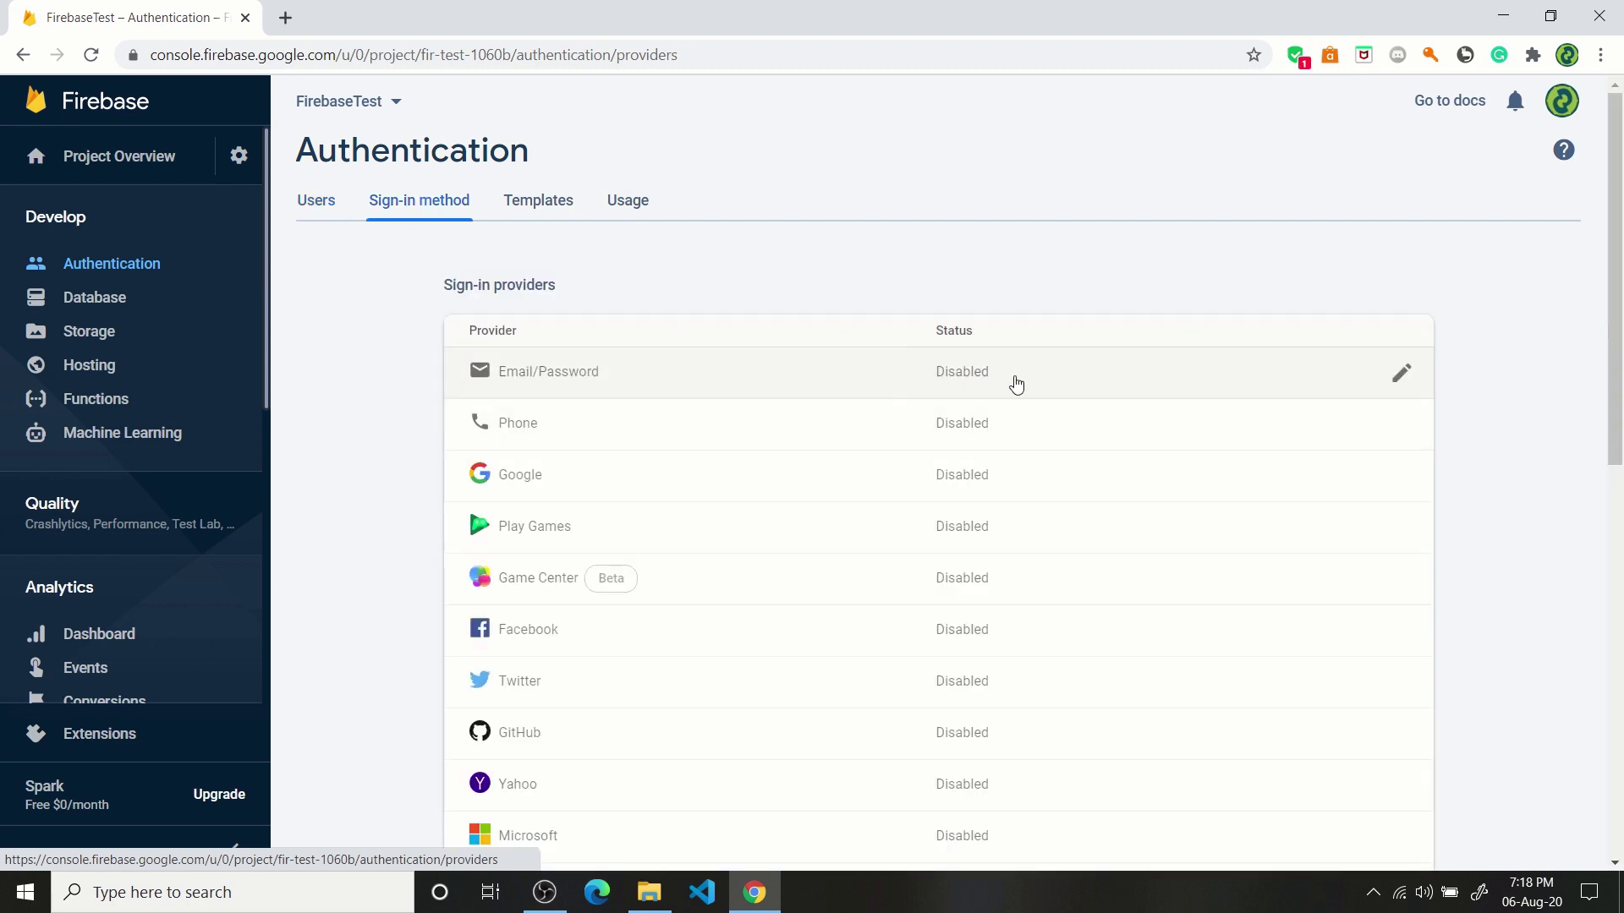
pyautogui.click(1019, 385)
pyautogui.click(1192, 443)
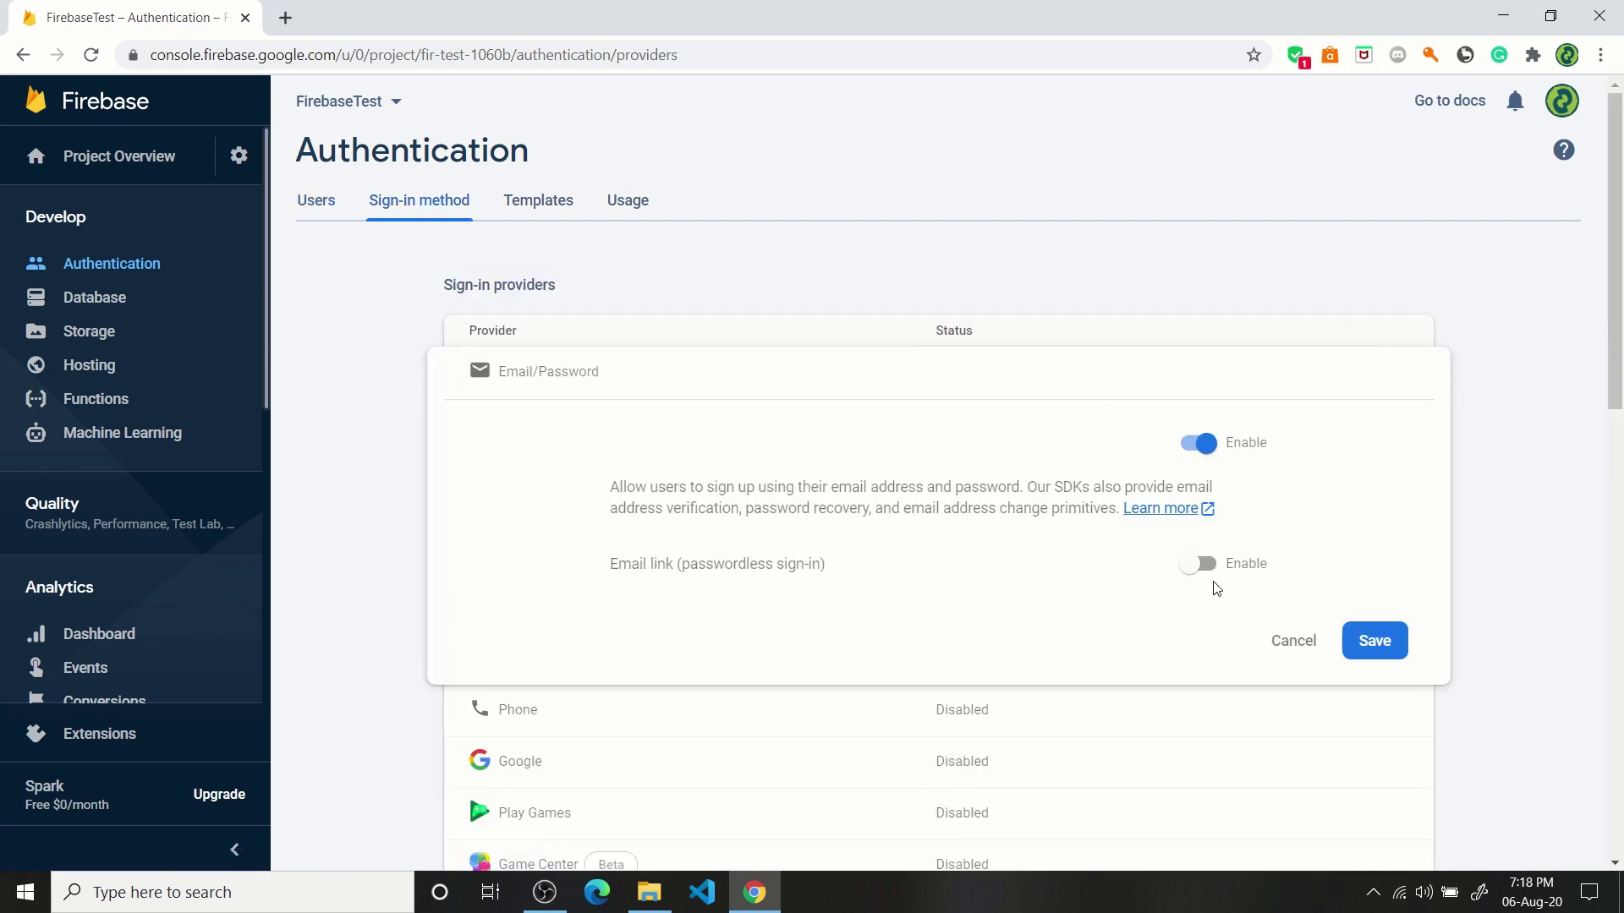
pyautogui.click(1388, 647)
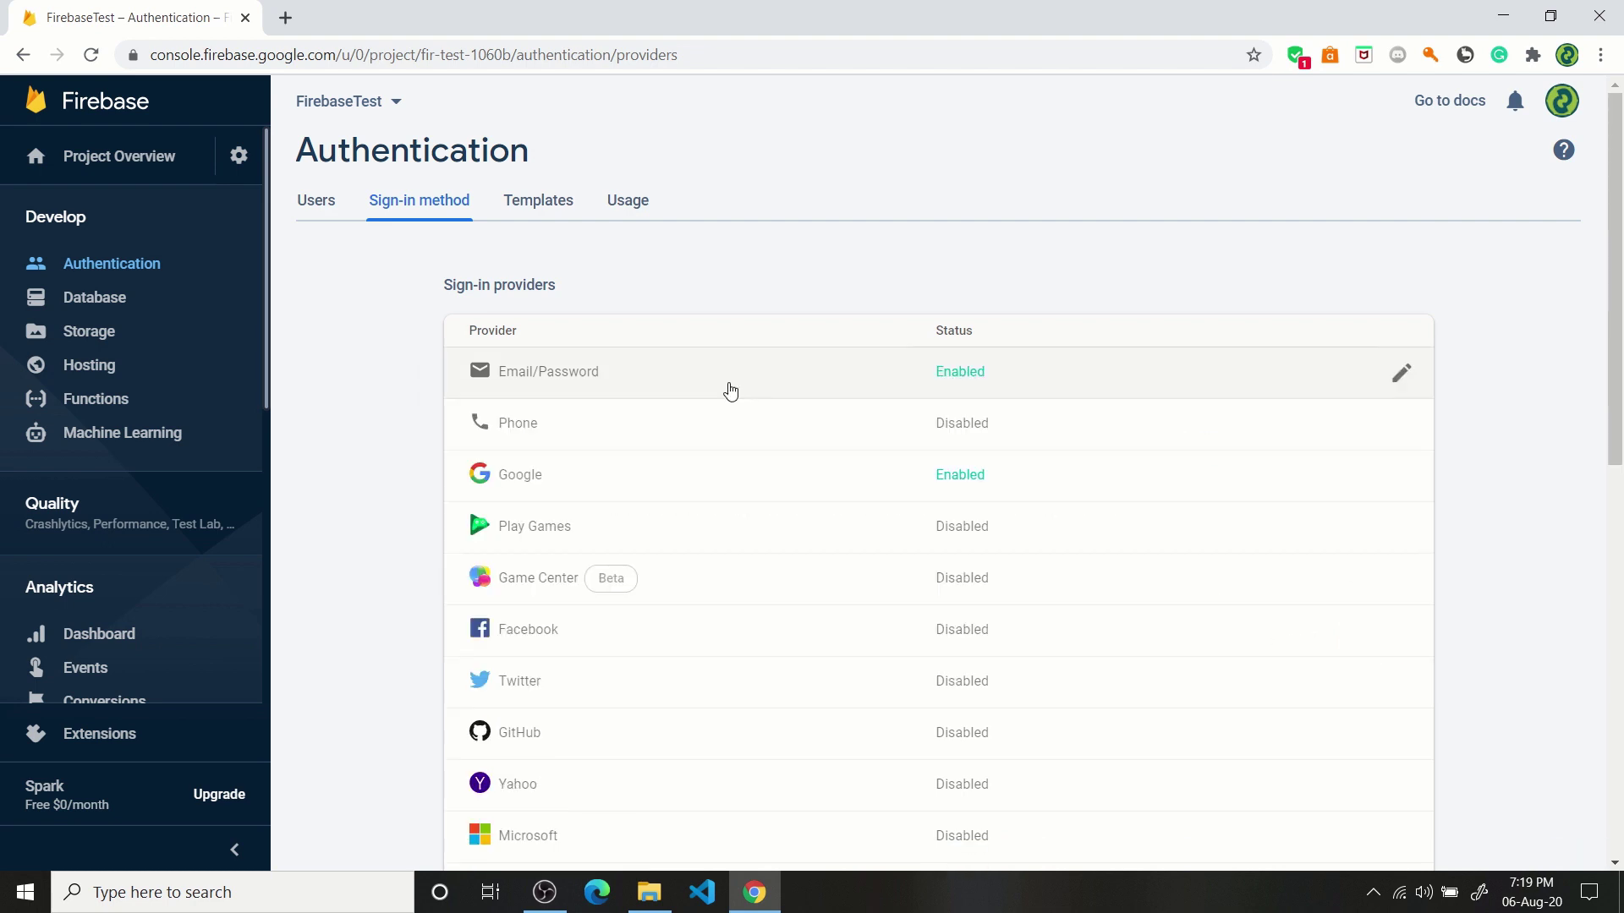
pyautogui.click(94, 296)
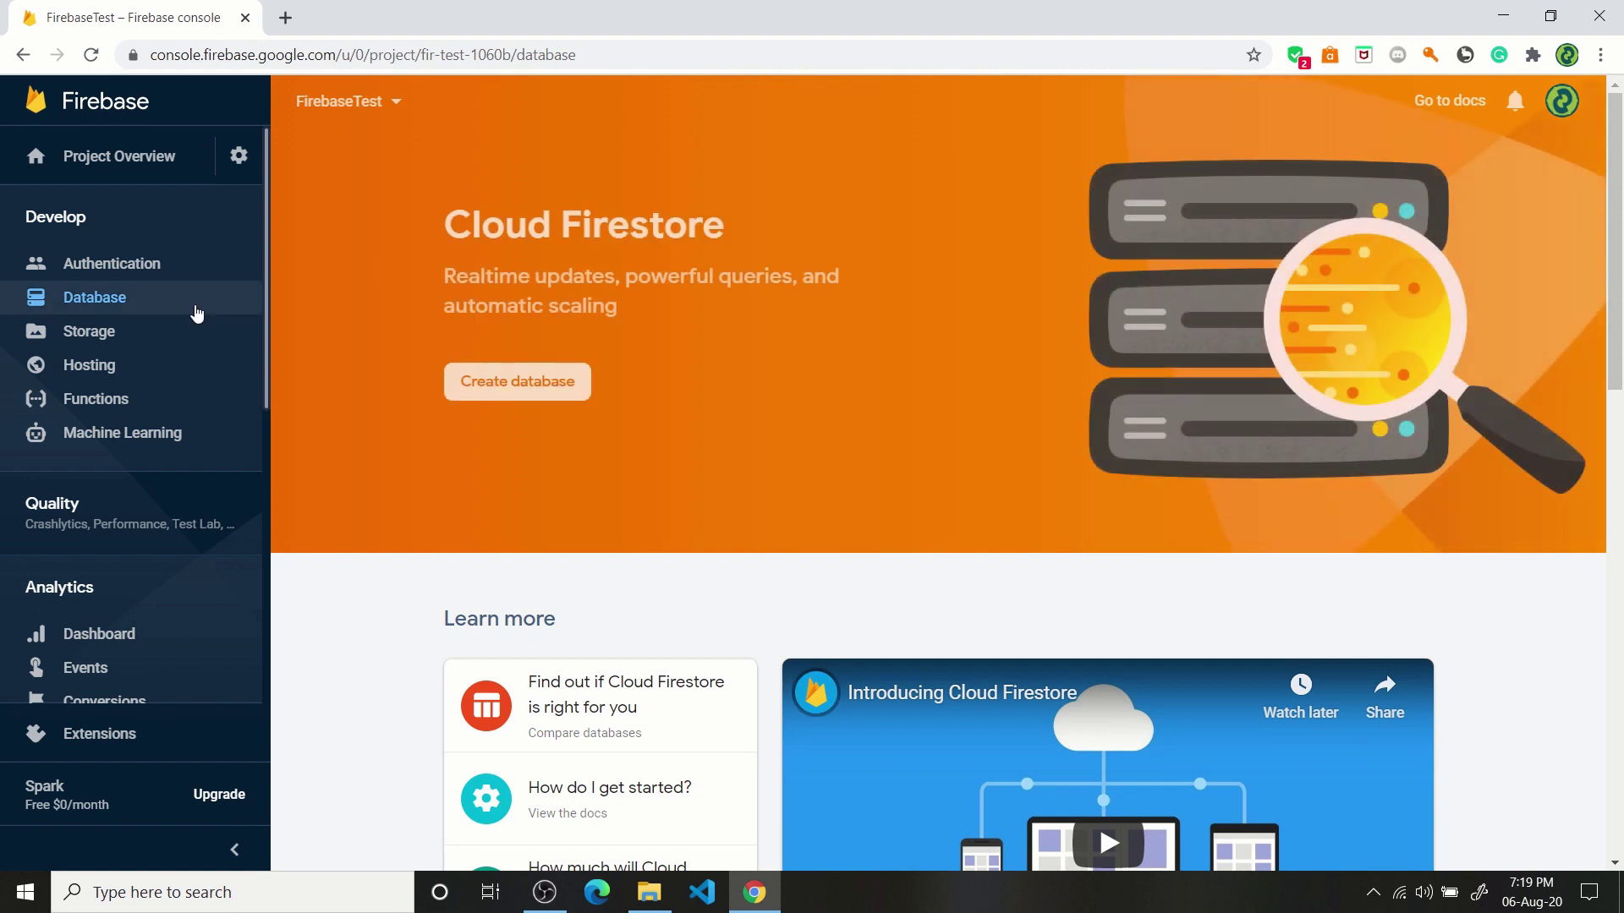
# Step: Create the Firestore database and publish rules replacing 'if false;' with 'if request.auth.uid != null;'
pyautogui.click(497, 393)
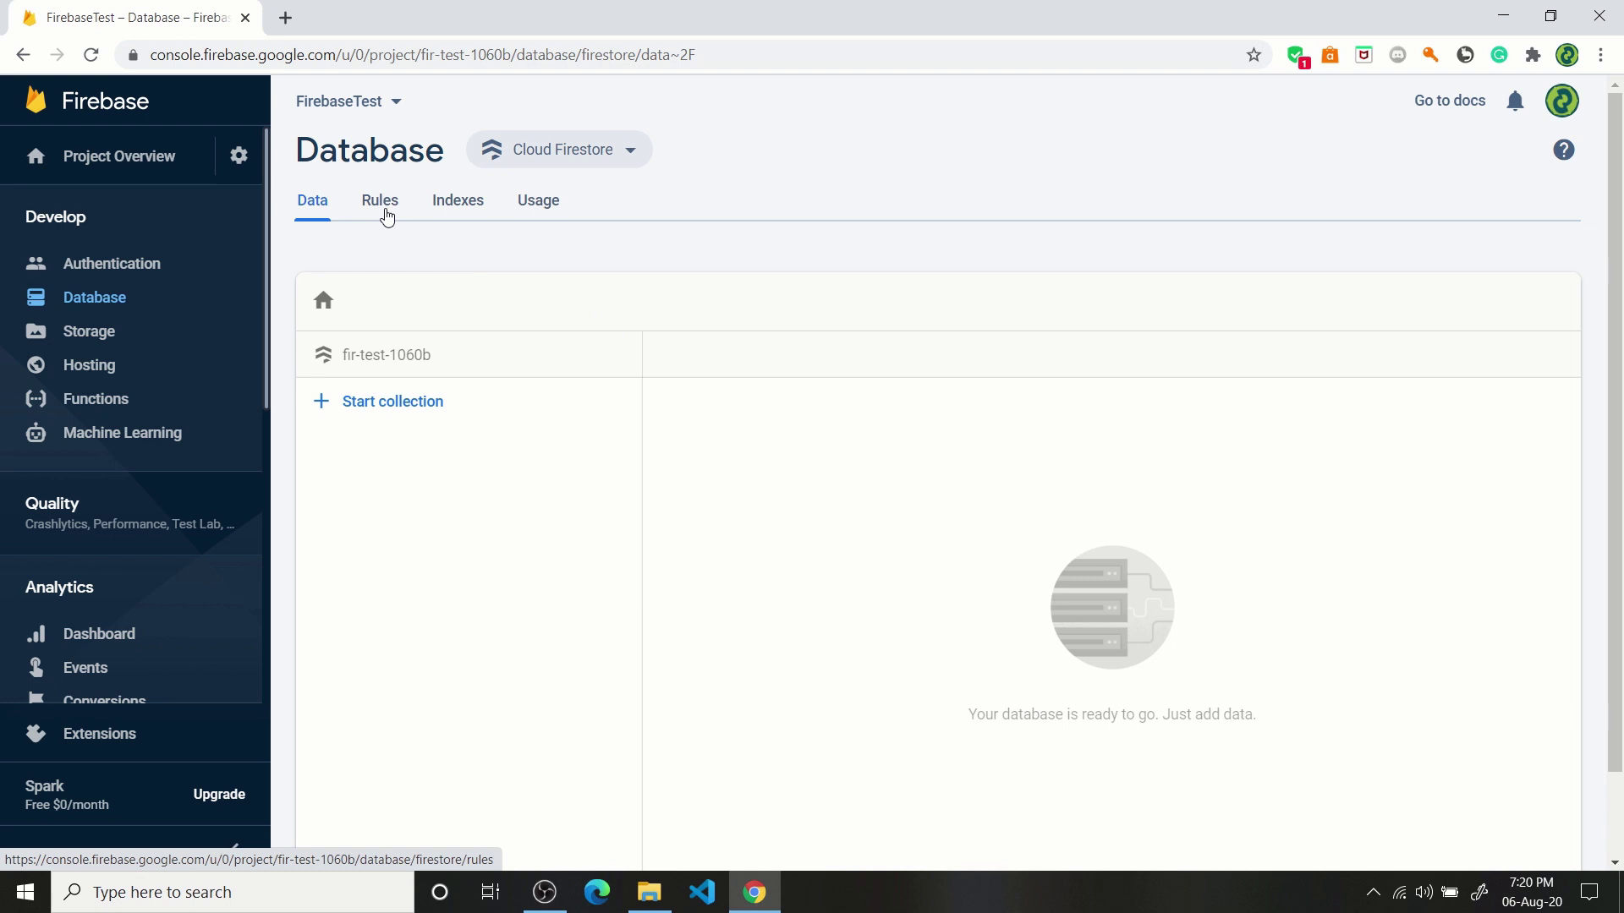
pyautogui.click(380, 203)
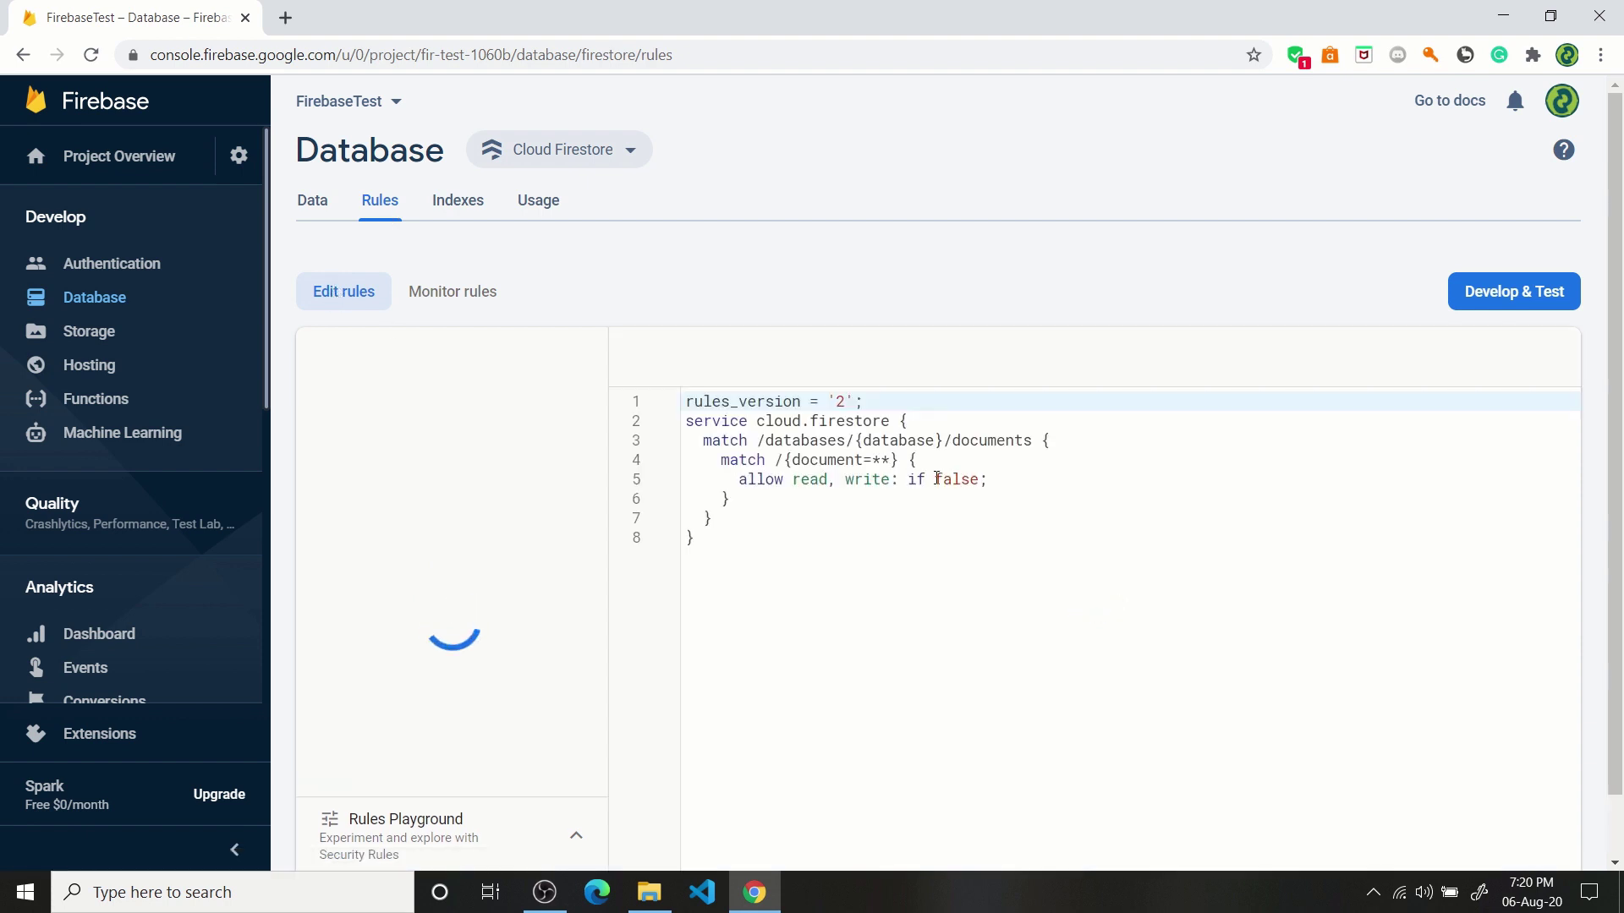
pyautogui.moveTo(989, 480); pyautogui.dragTo(908, 481)
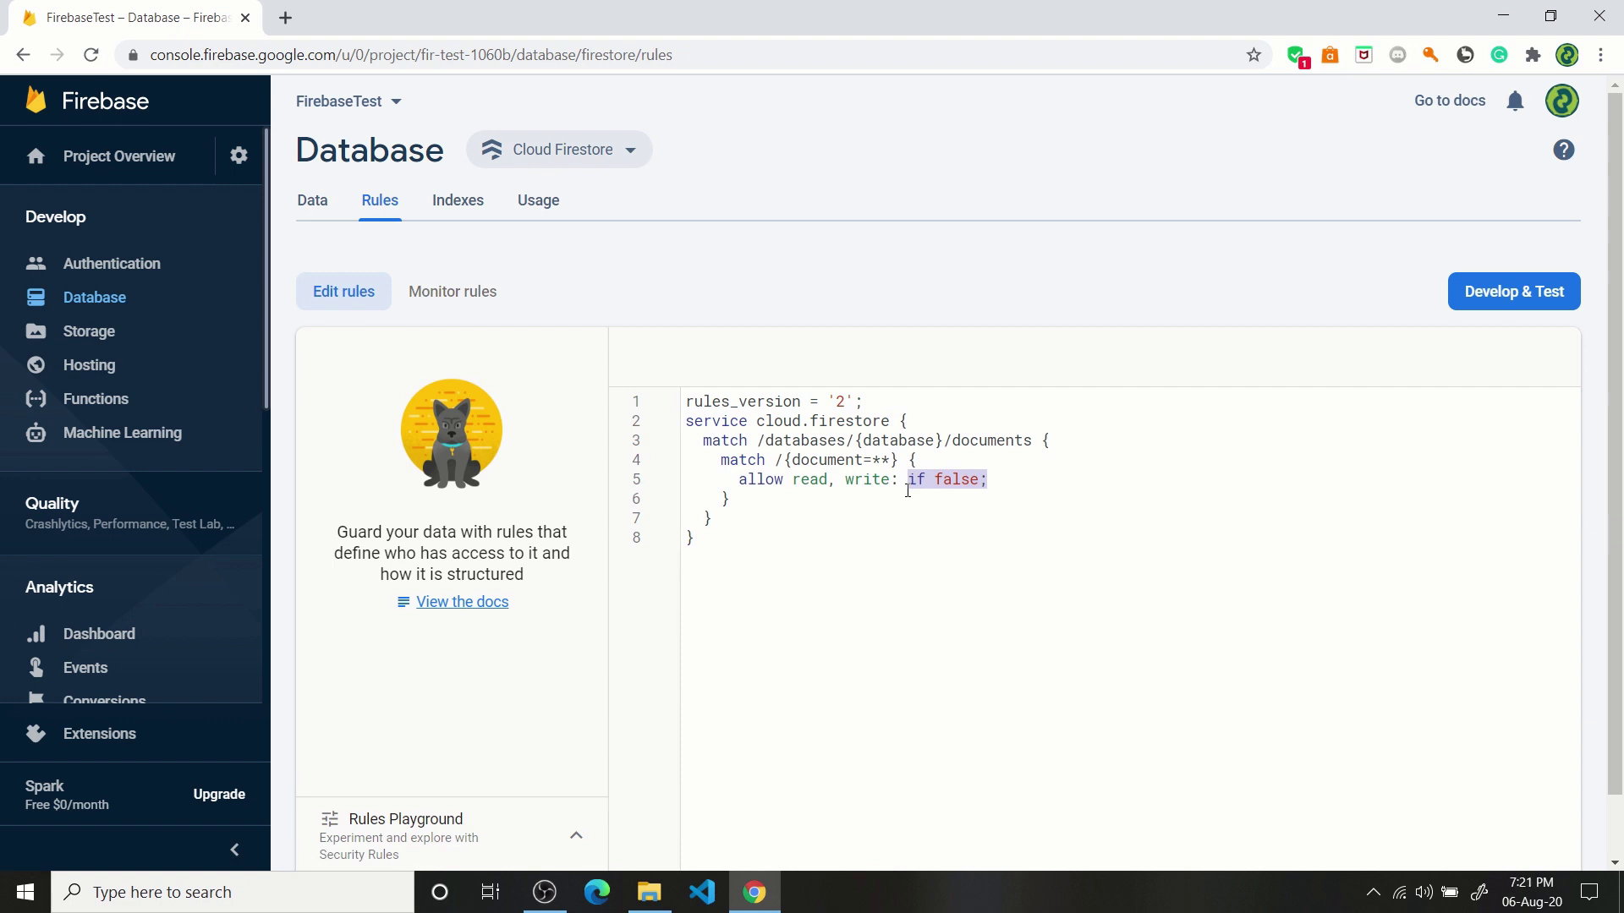
pyautogui.write('if request.auth.uid  != null;')
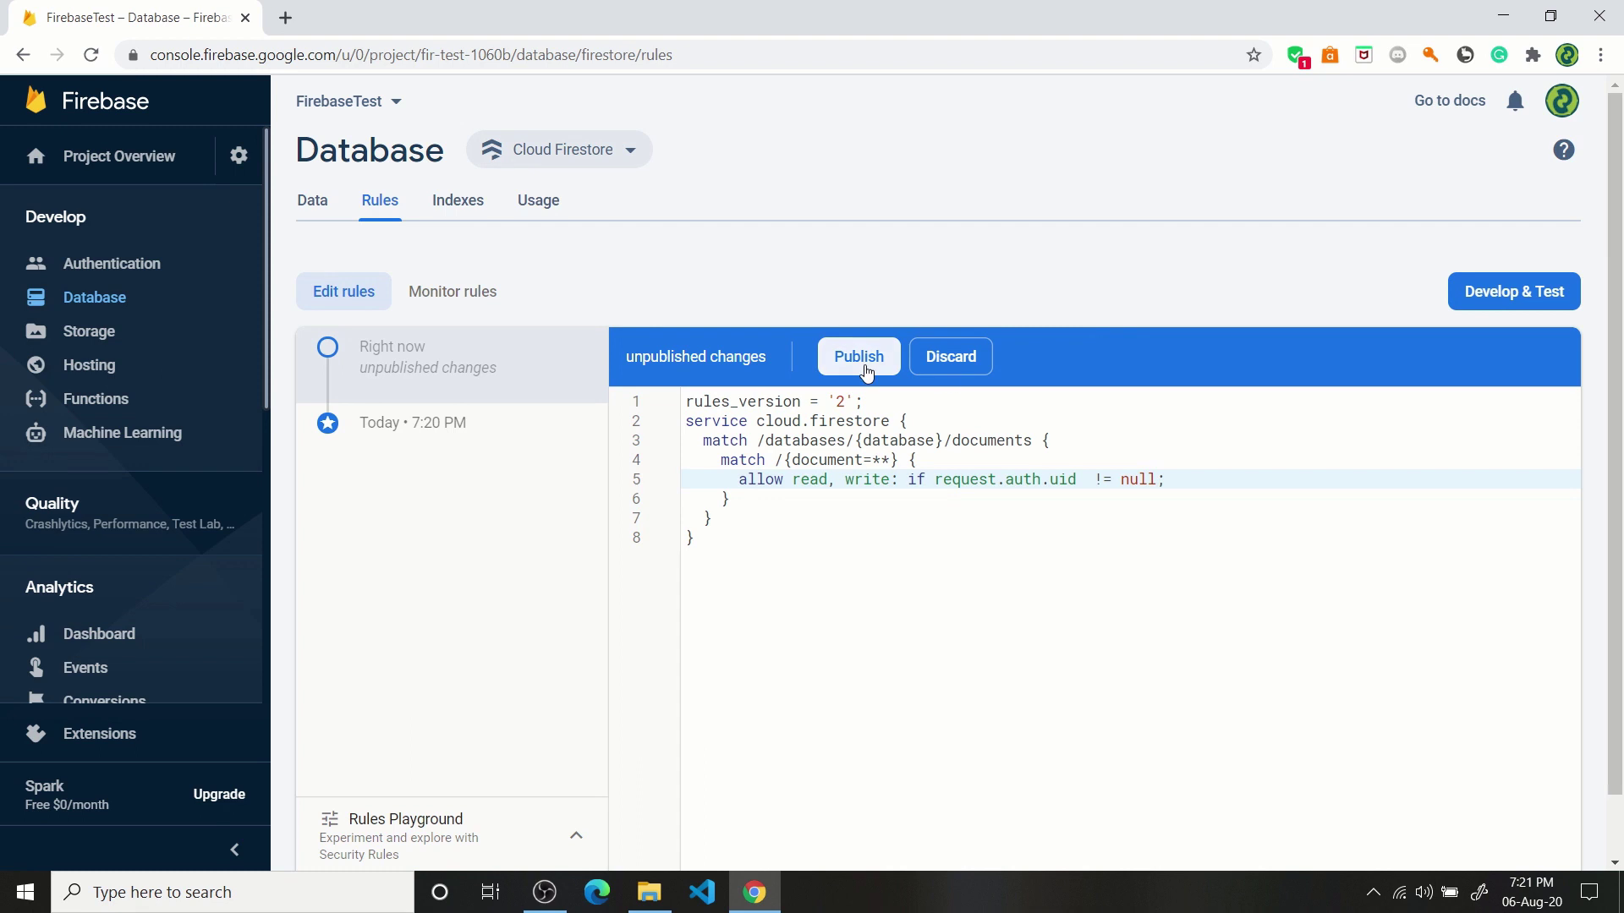
pyautogui.click(859, 357)
pyautogui.click(222, 330)
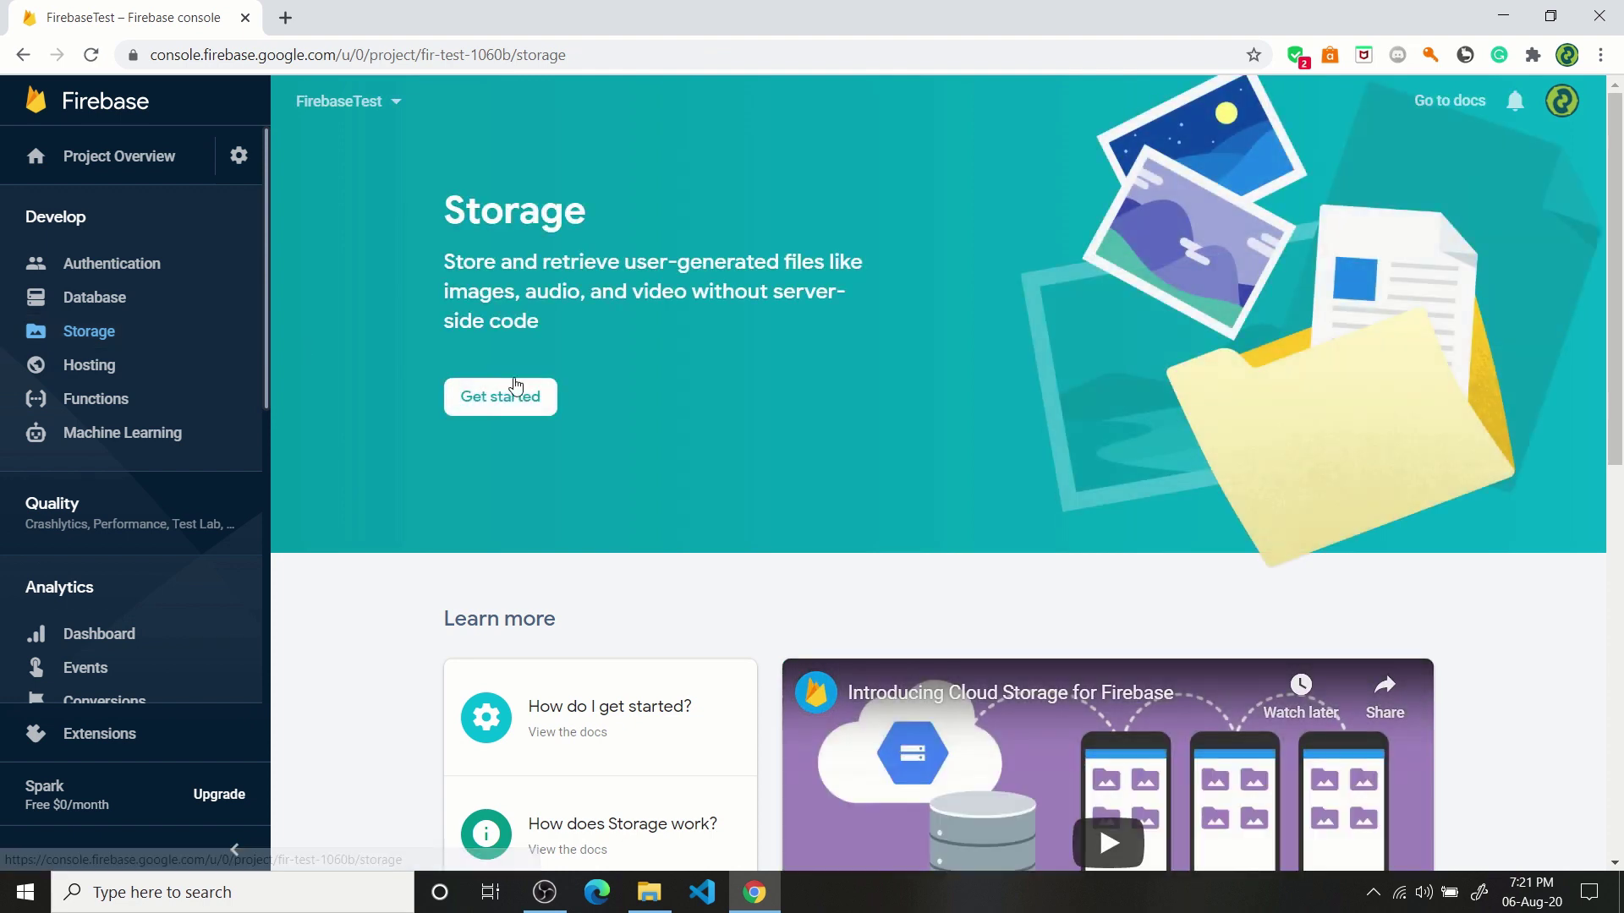
# Step: Begin Cloud Storage setup and accept its default authenticated-only storage rules
pyautogui.click(506, 410)
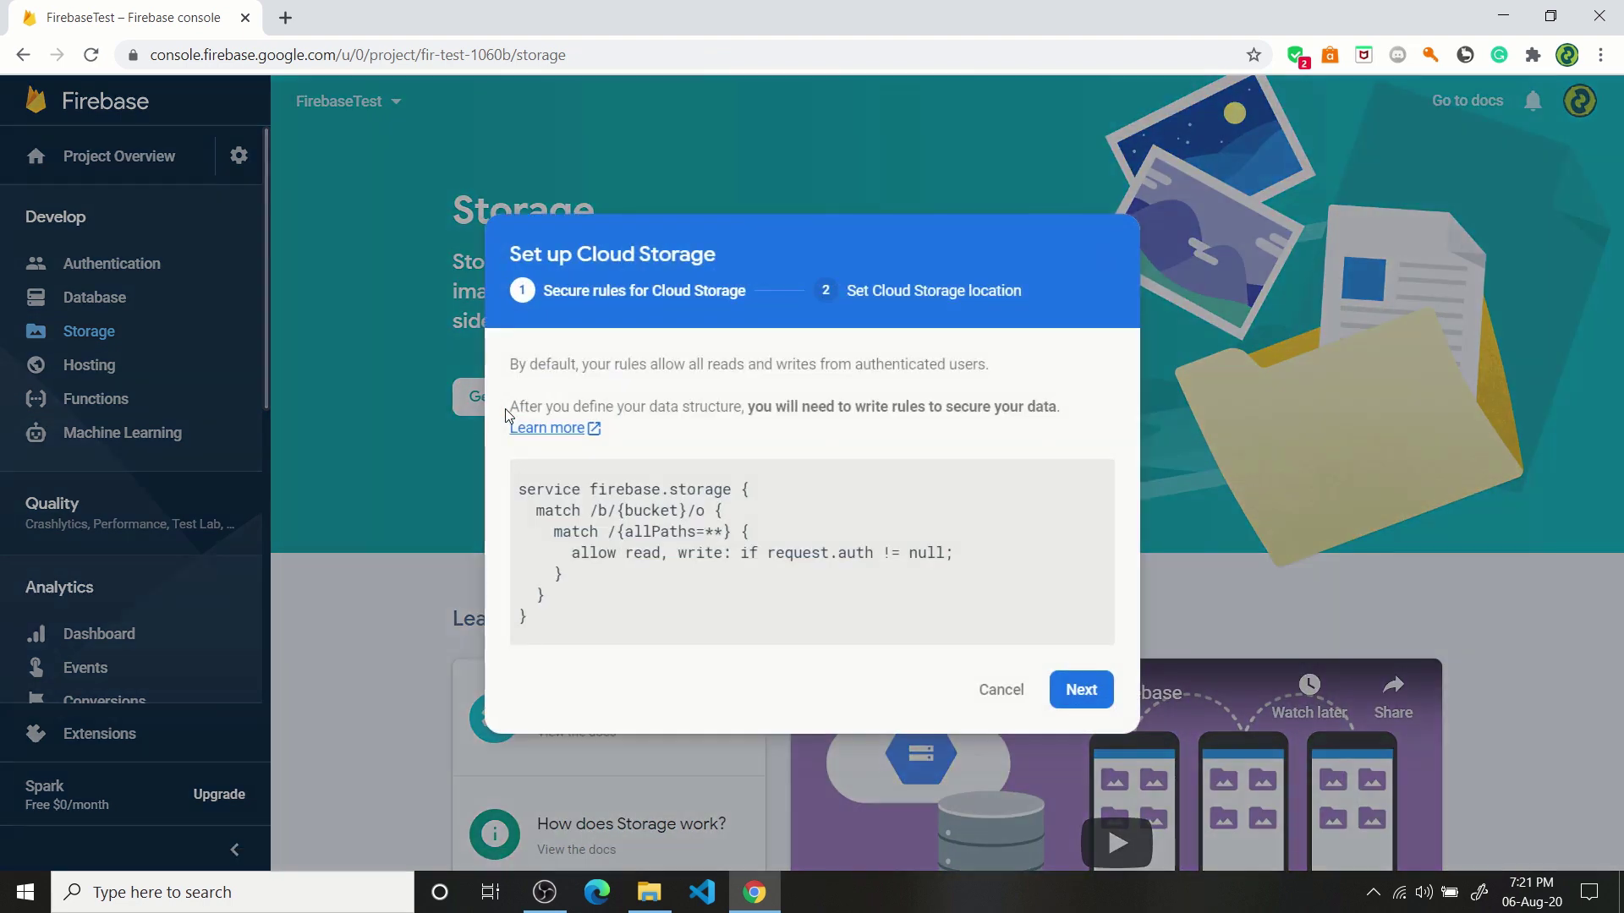
pyautogui.click(1072, 682)
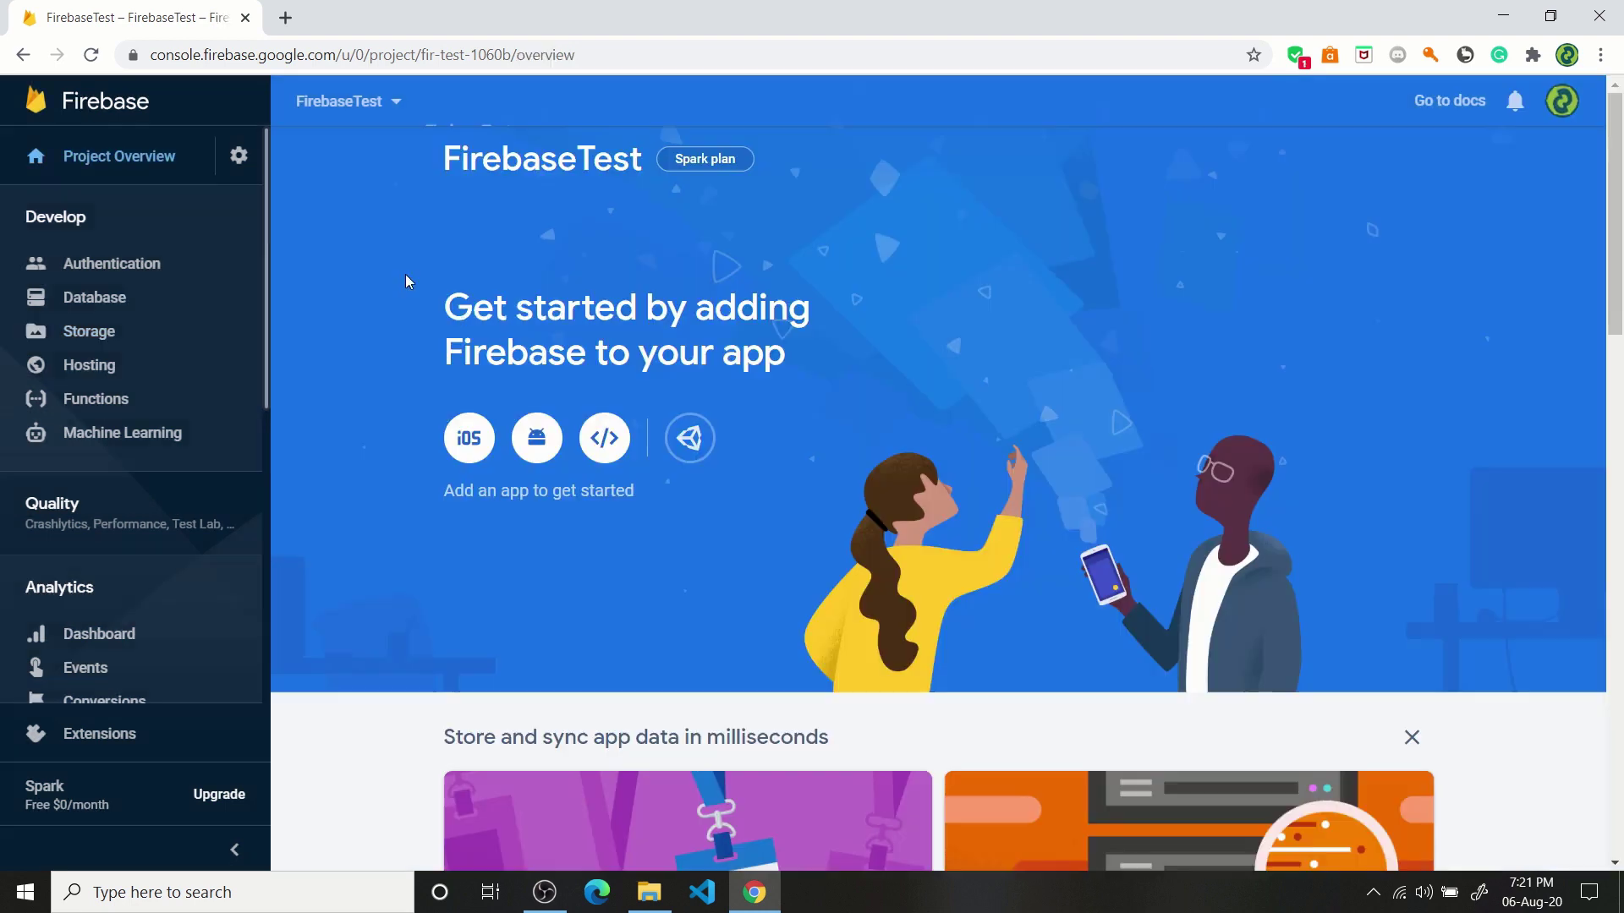
# Step: Register an Android app with the project's package name and nickname firbasetest, skipping the remaining steps
pyautogui.click(239, 156)
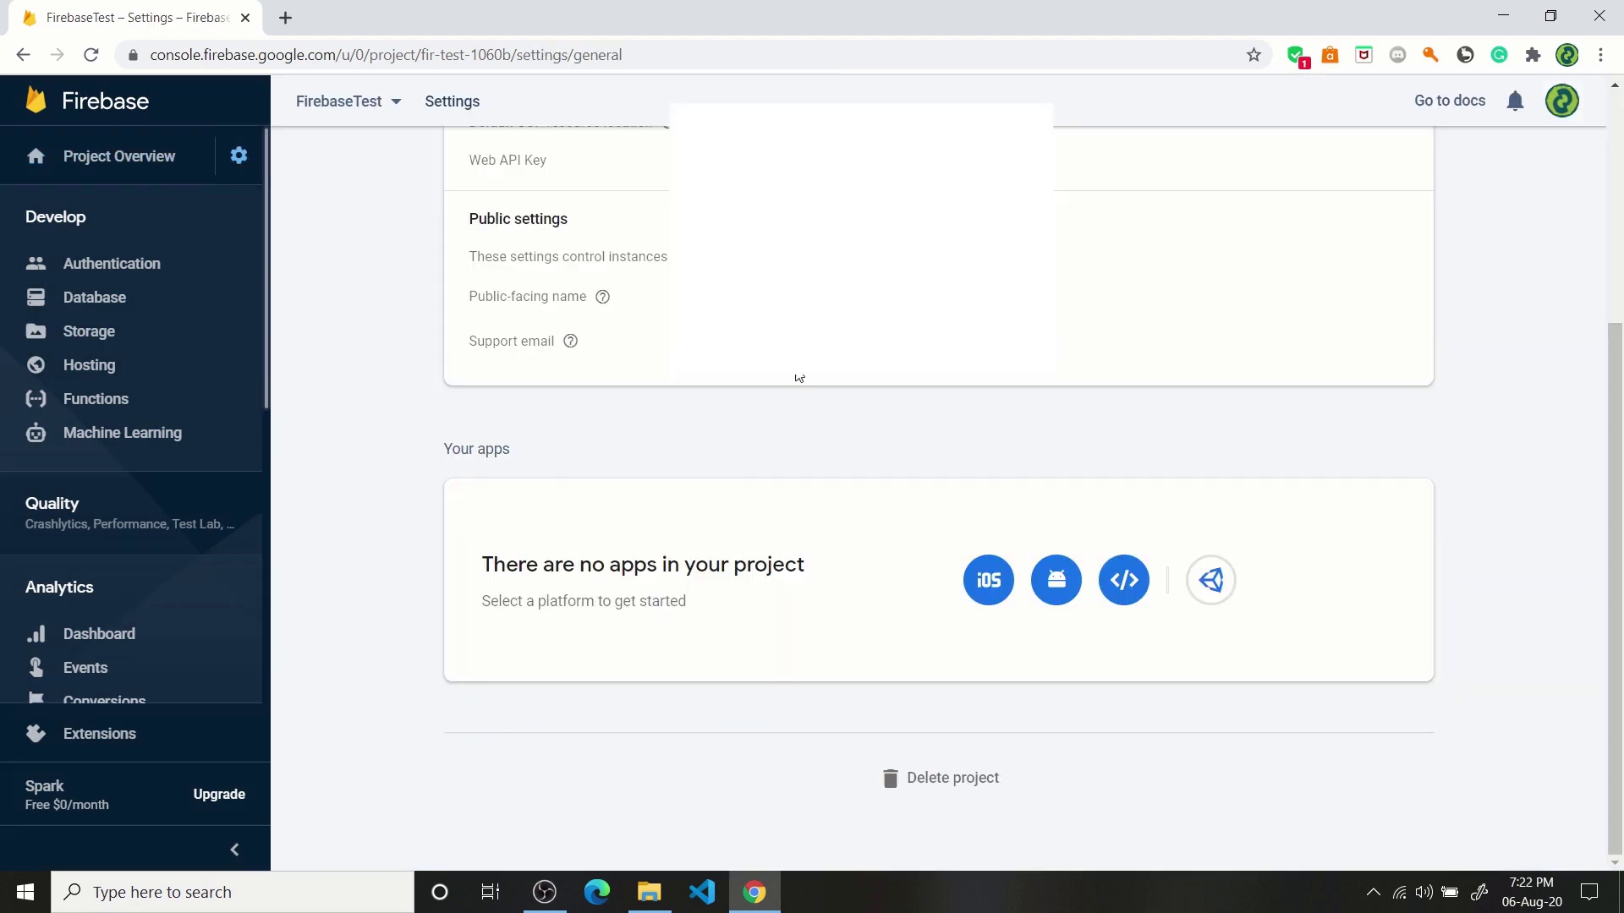
pyautogui.click(1054, 589)
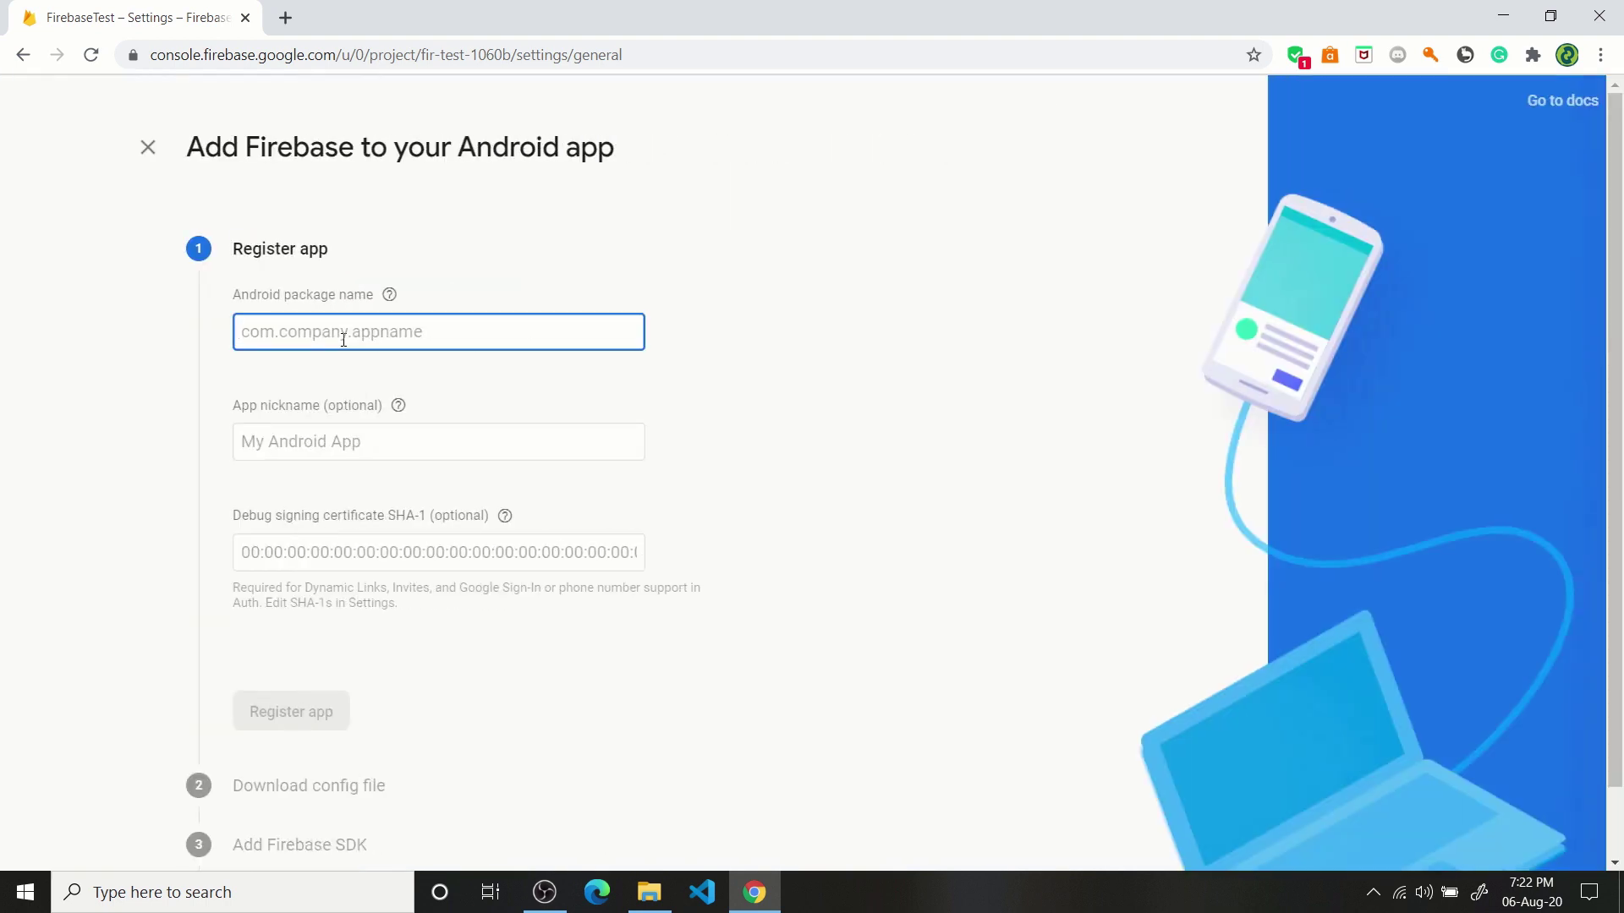
pyautogui.write('subscribe.to.hi')
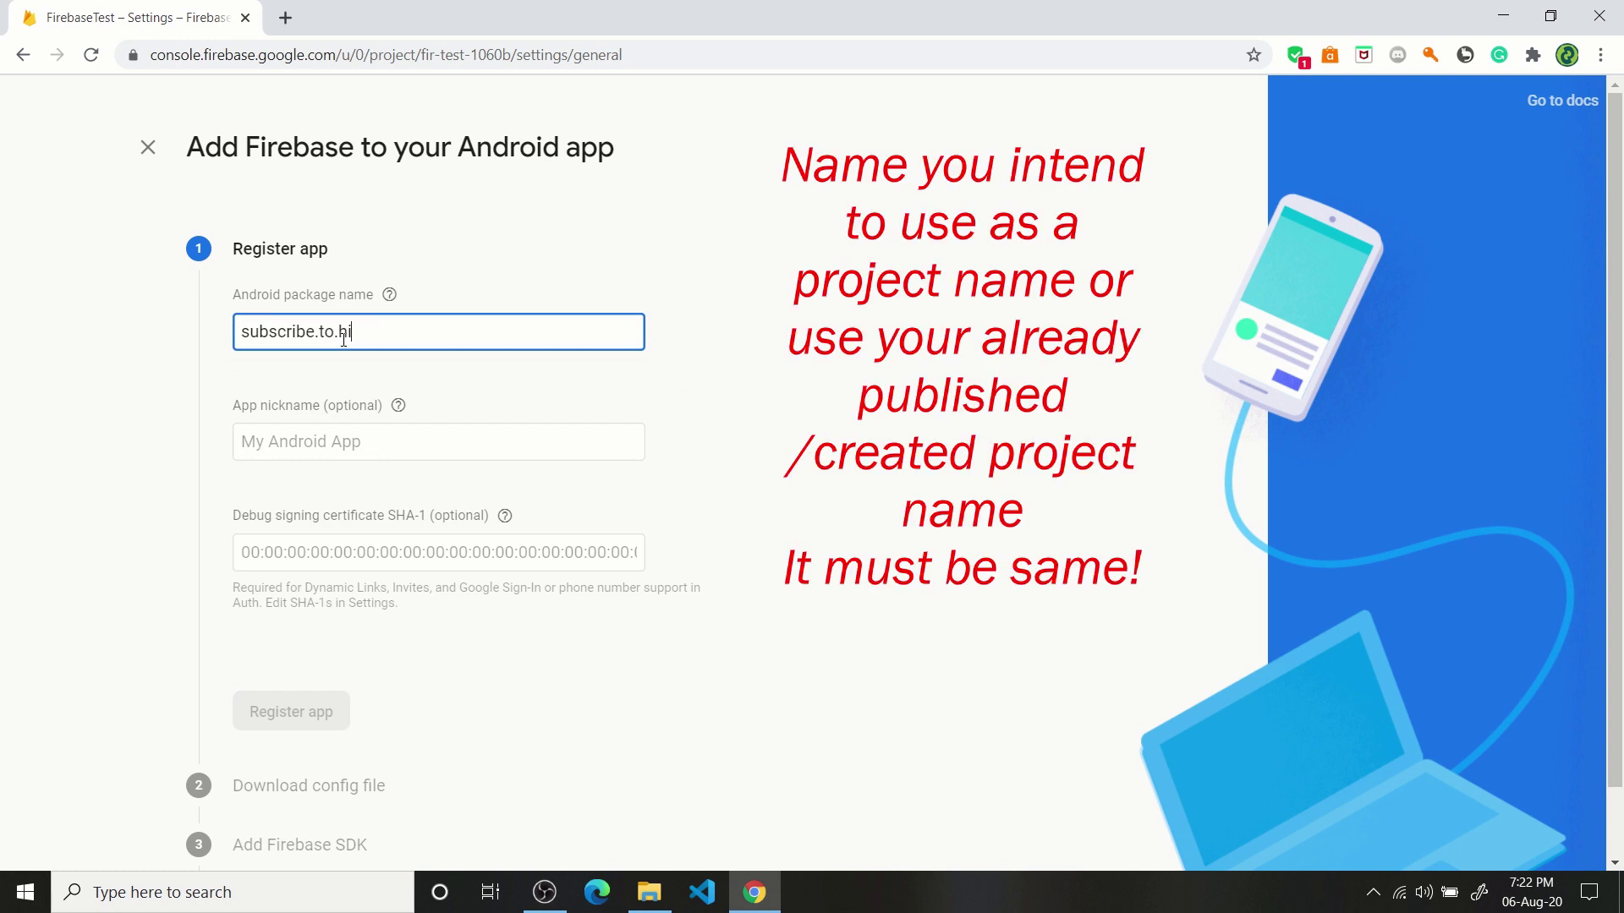
pyautogui.write('maghnam')
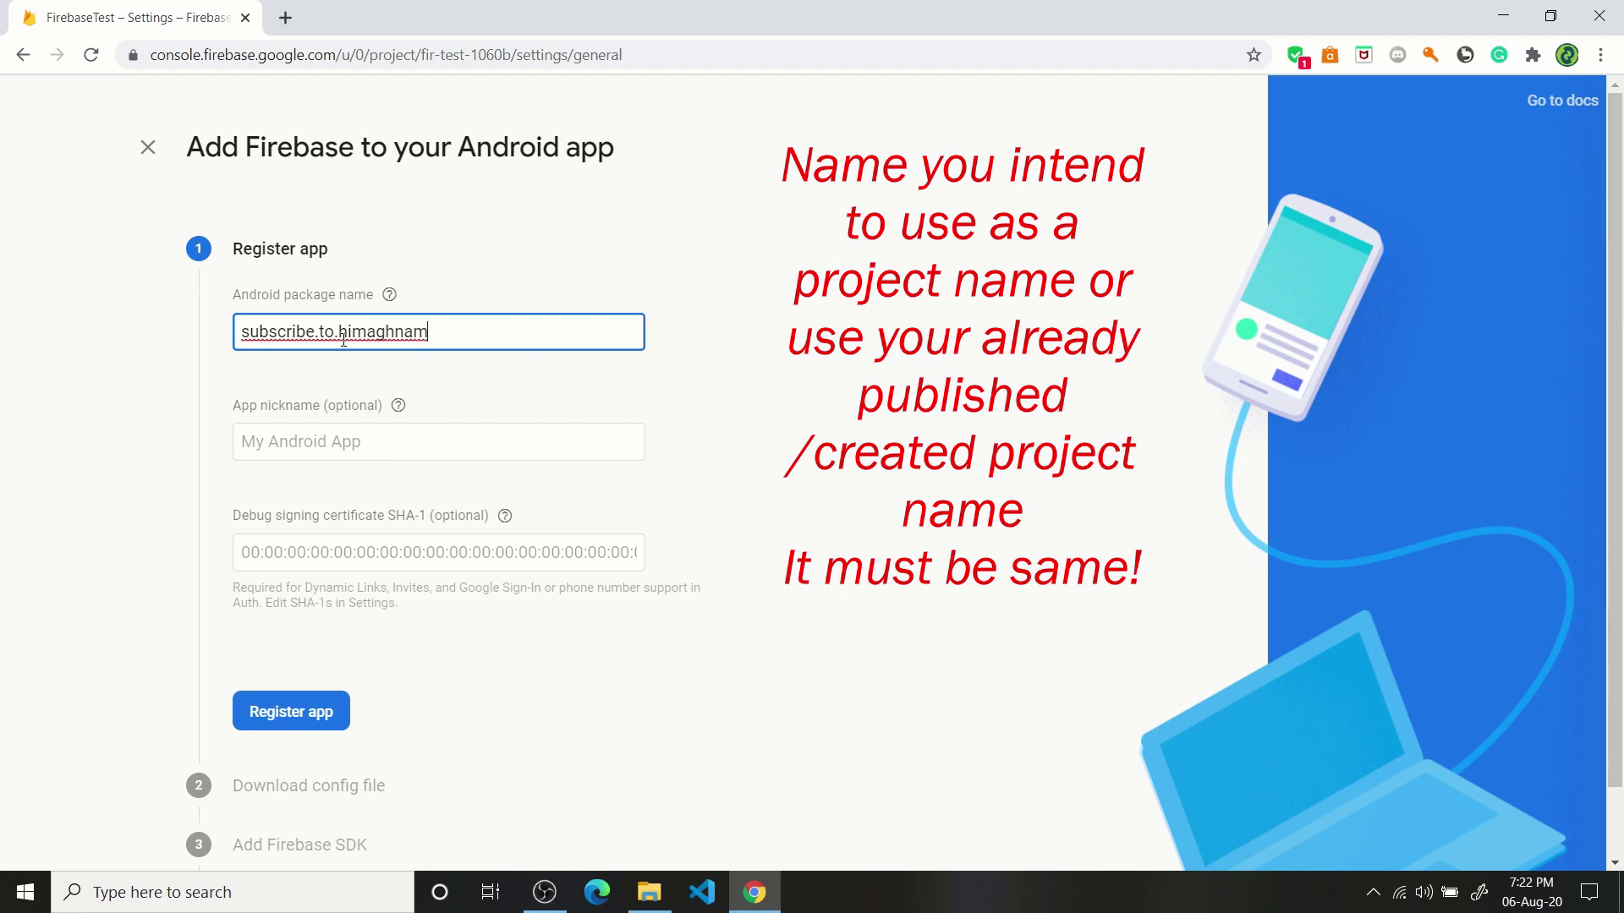
pyautogui.press('Tab')
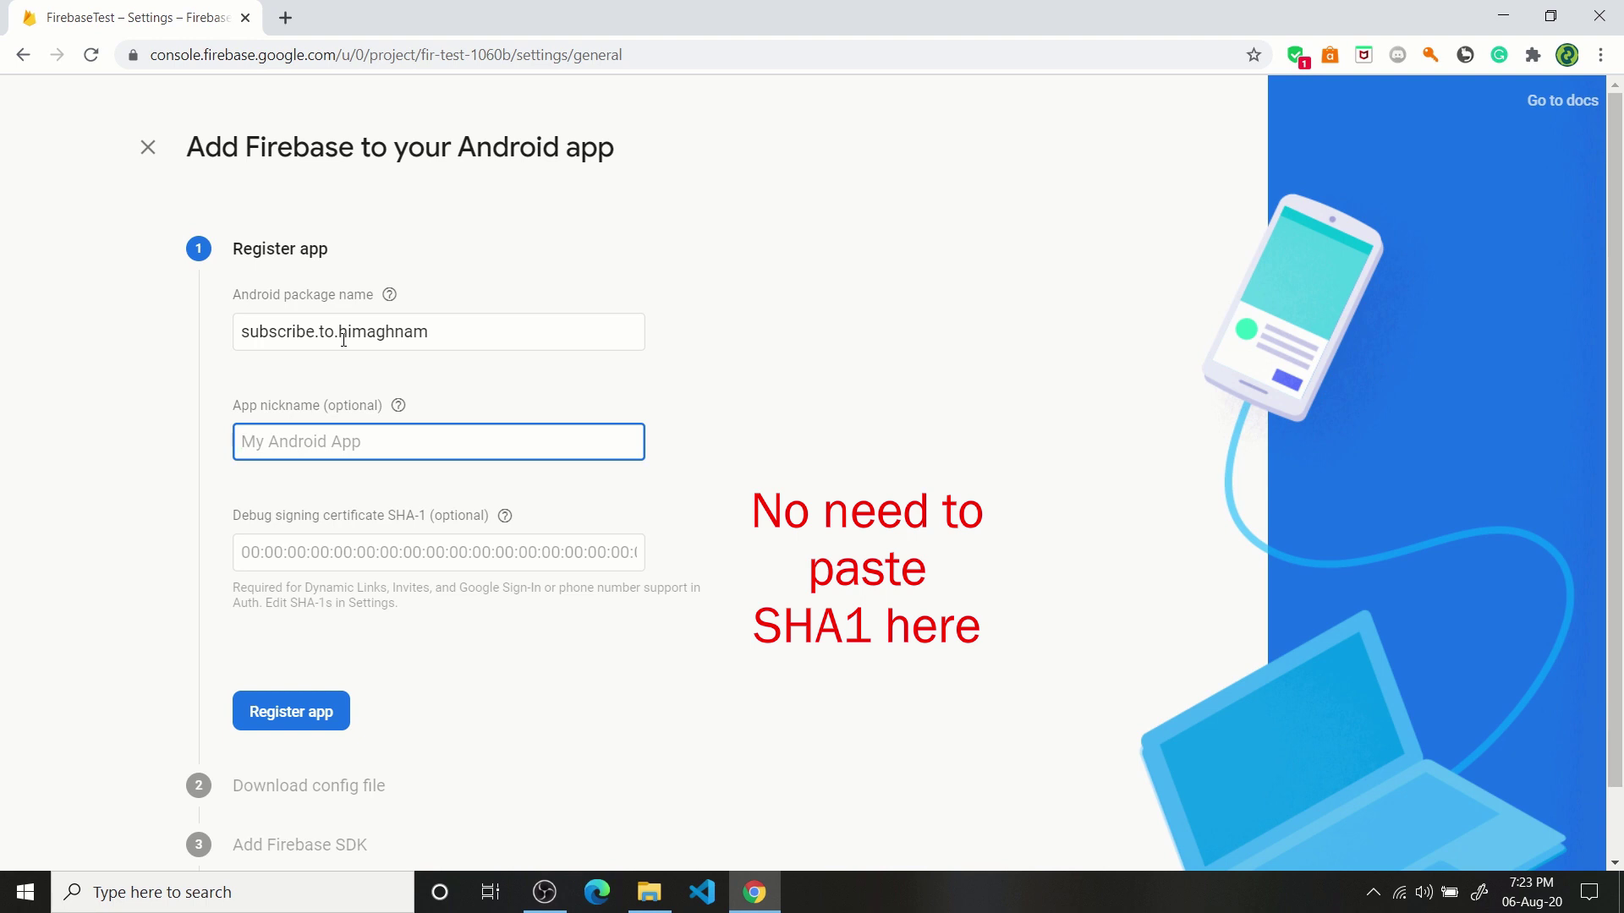
pyautogui.write('firbasetest')
pyautogui.press('Return')
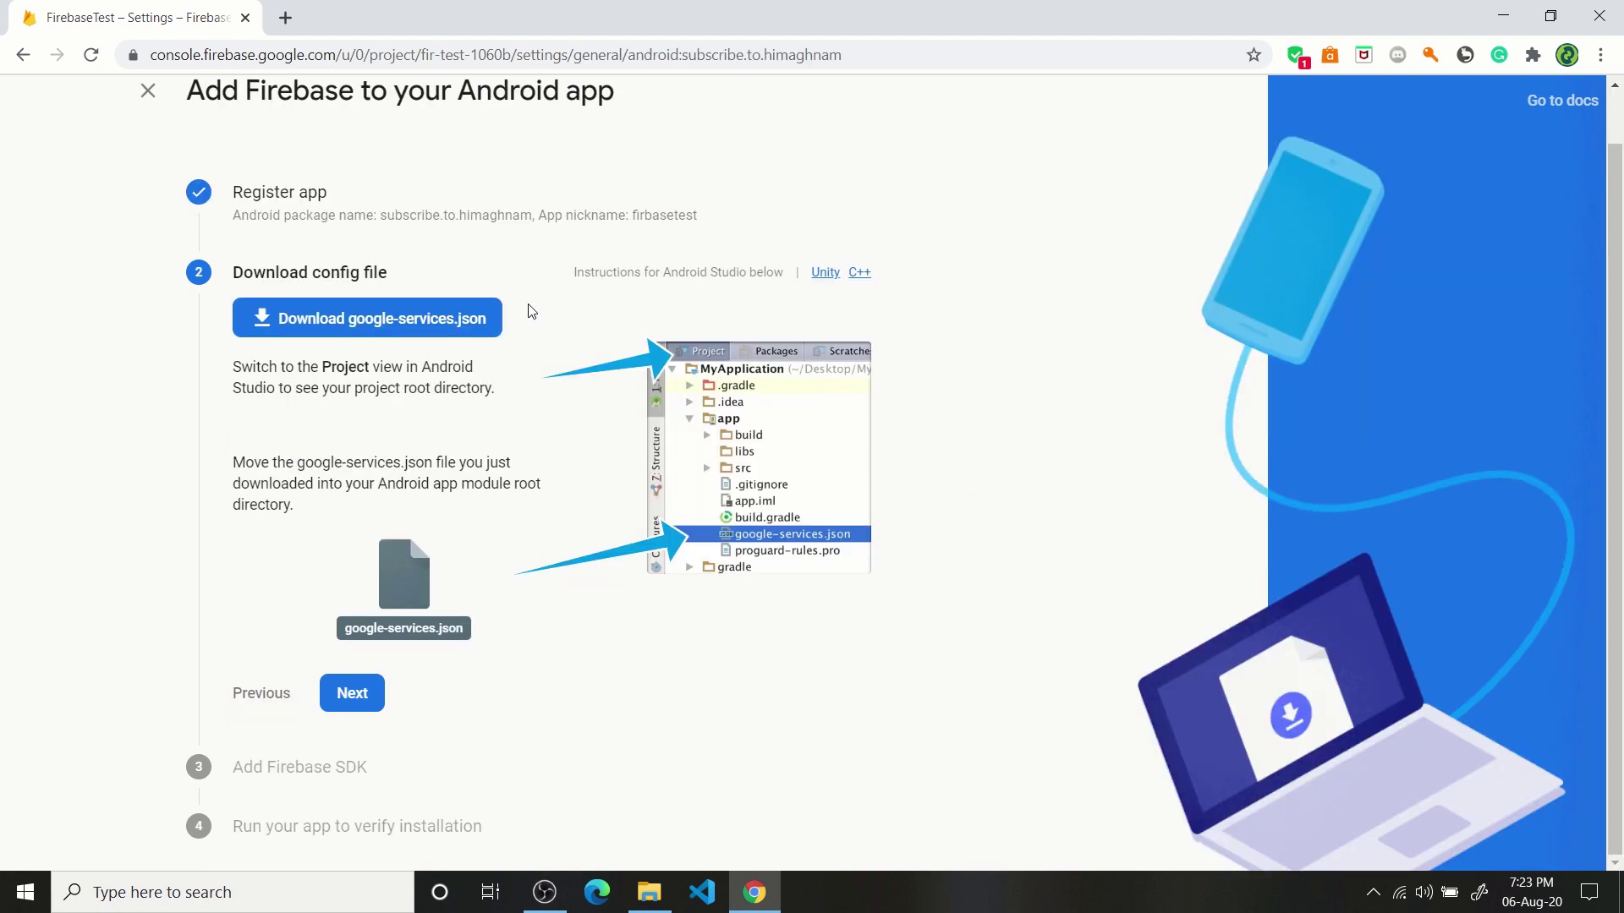
pyautogui.click(354, 695)
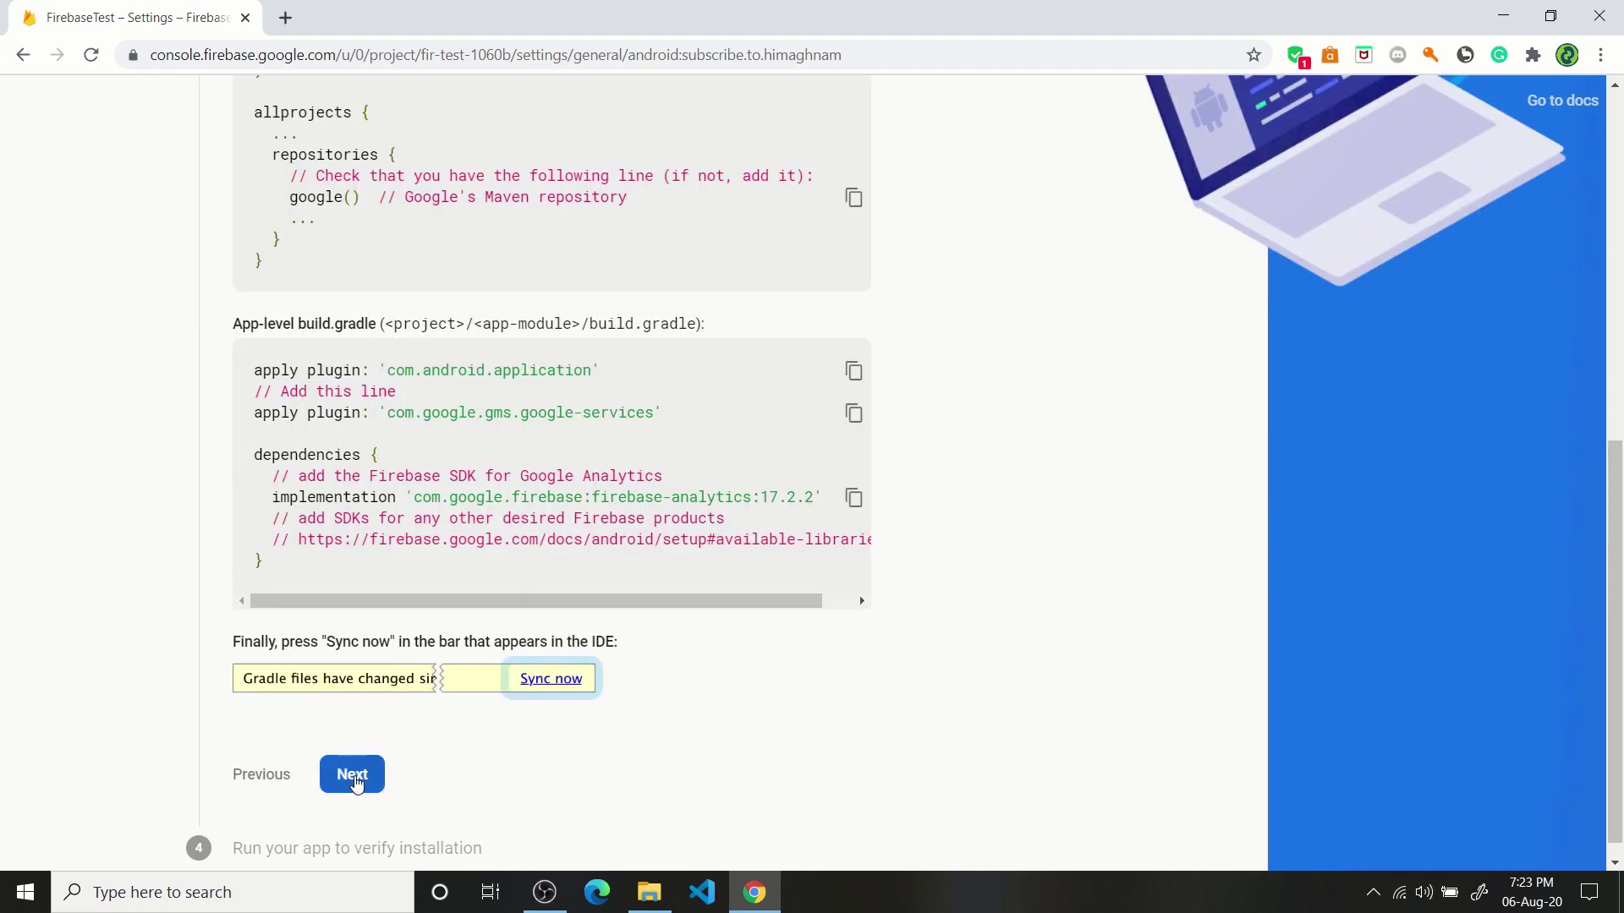
pyautogui.click(353, 776)
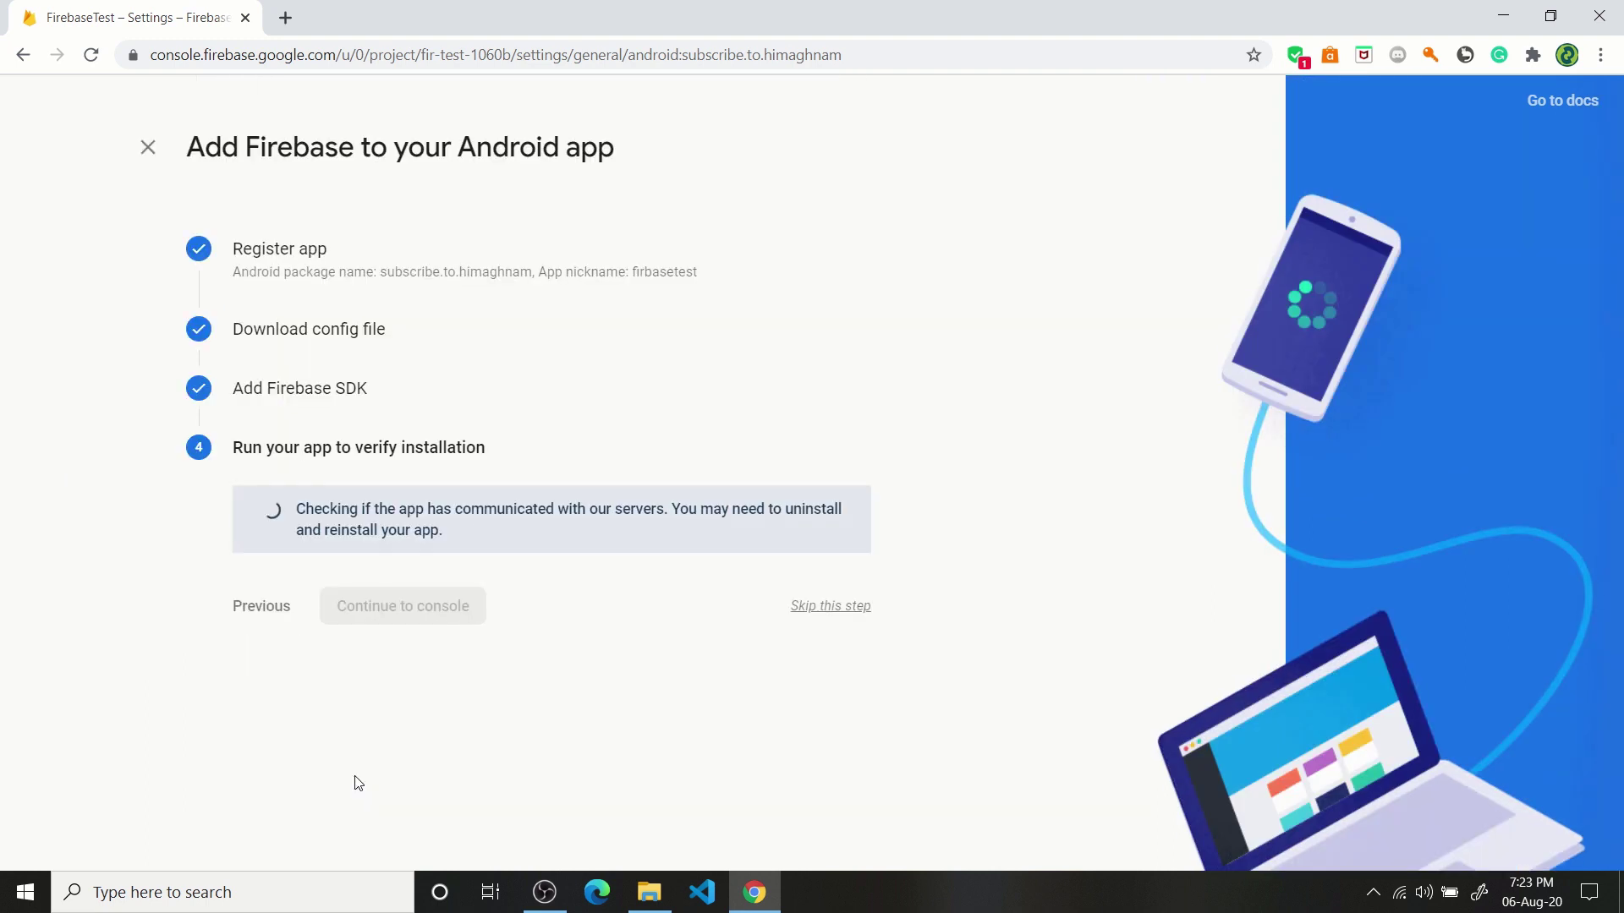
pyautogui.click(834, 617)
# Step: Scroll up in Project settings to the firbasetest app's certificate fingerprint area
pyautogui.scroll(1, 791, 495)
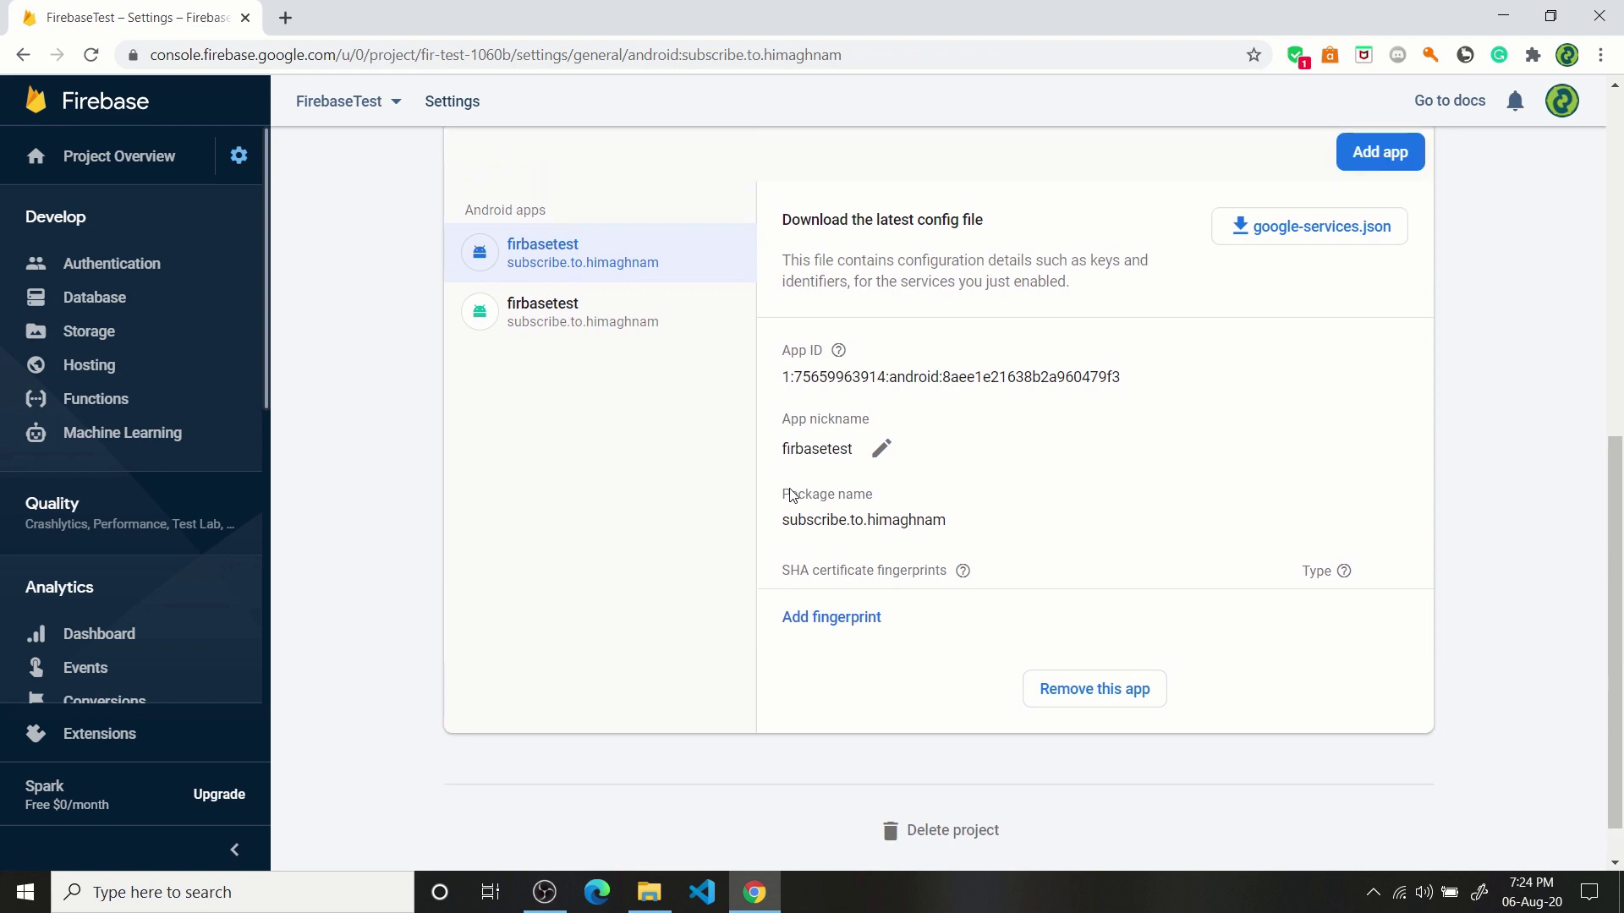
pyautogui.scroll(2, 791, 495)
pyautogui.moveTo(1111, 540); pyautogui.dragTo(904, 538)
pyautogui.click(779, 530)
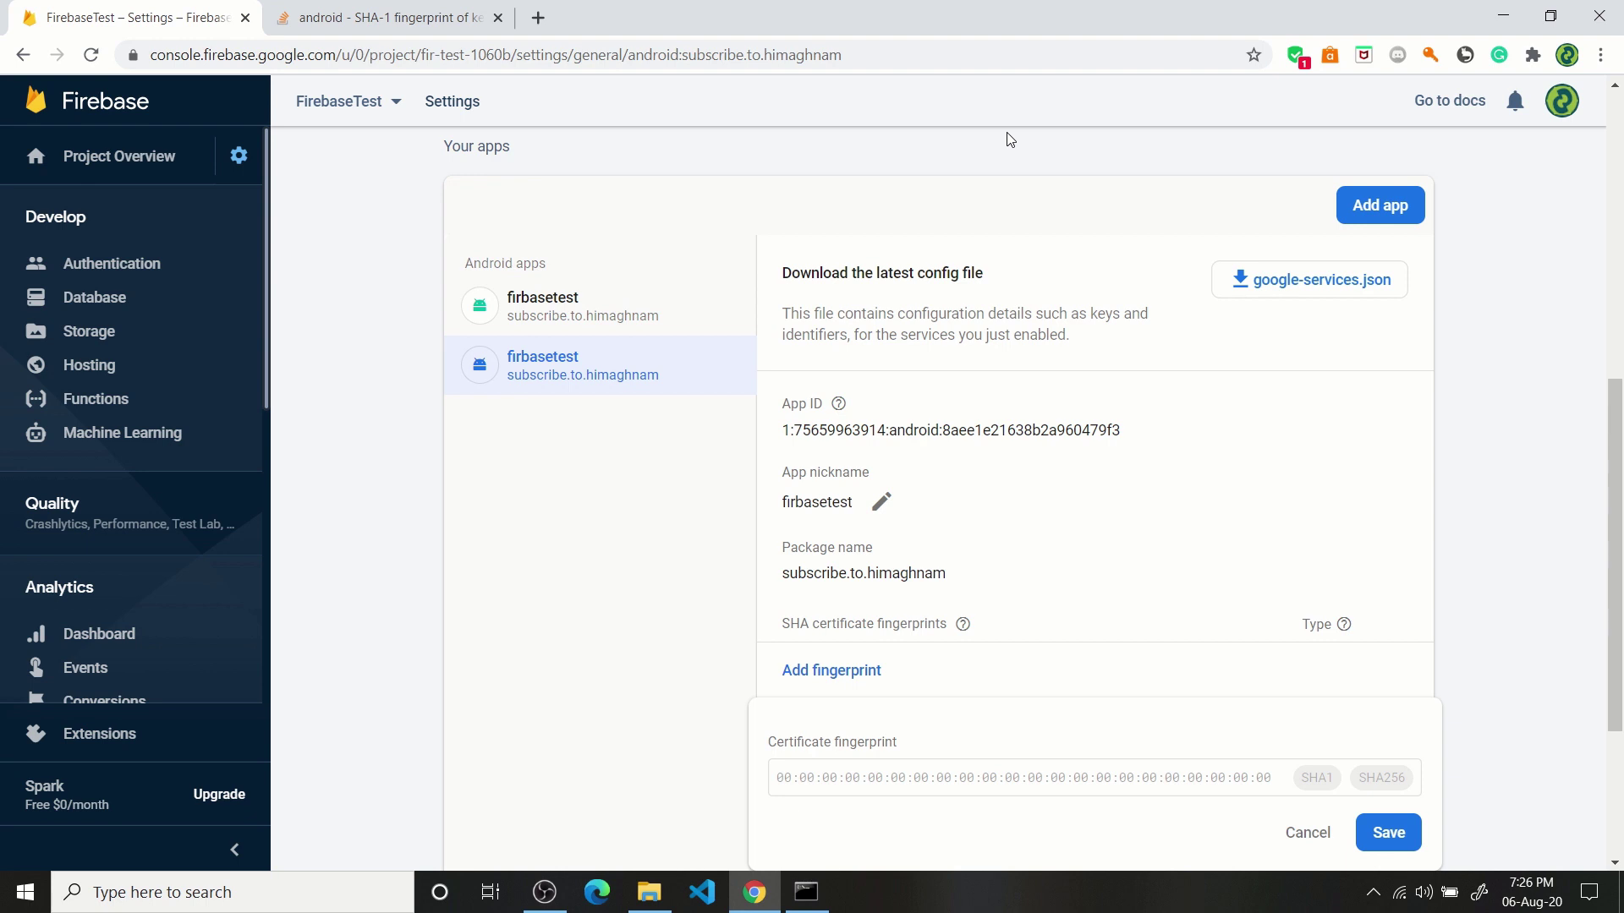
# Step: Run the keytool listing for ~/.android/debug.keystore in Command Prompt, then close the window
pyautogui.hotkey('alt', 'Tab')
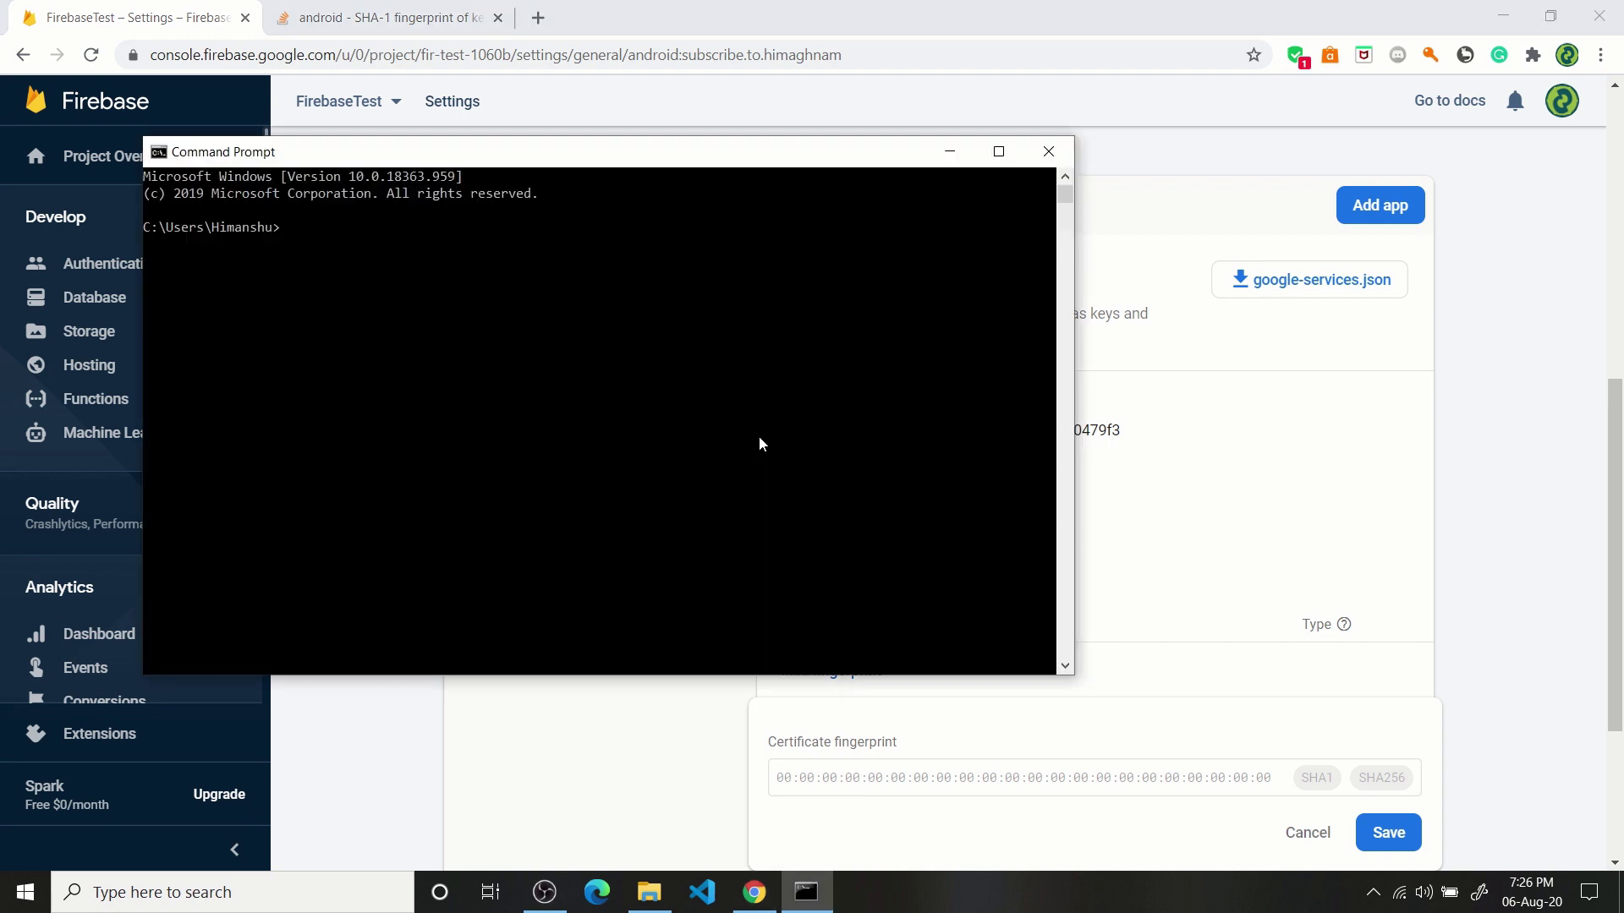
pyautogui.hotkey('alt', 'Tab')
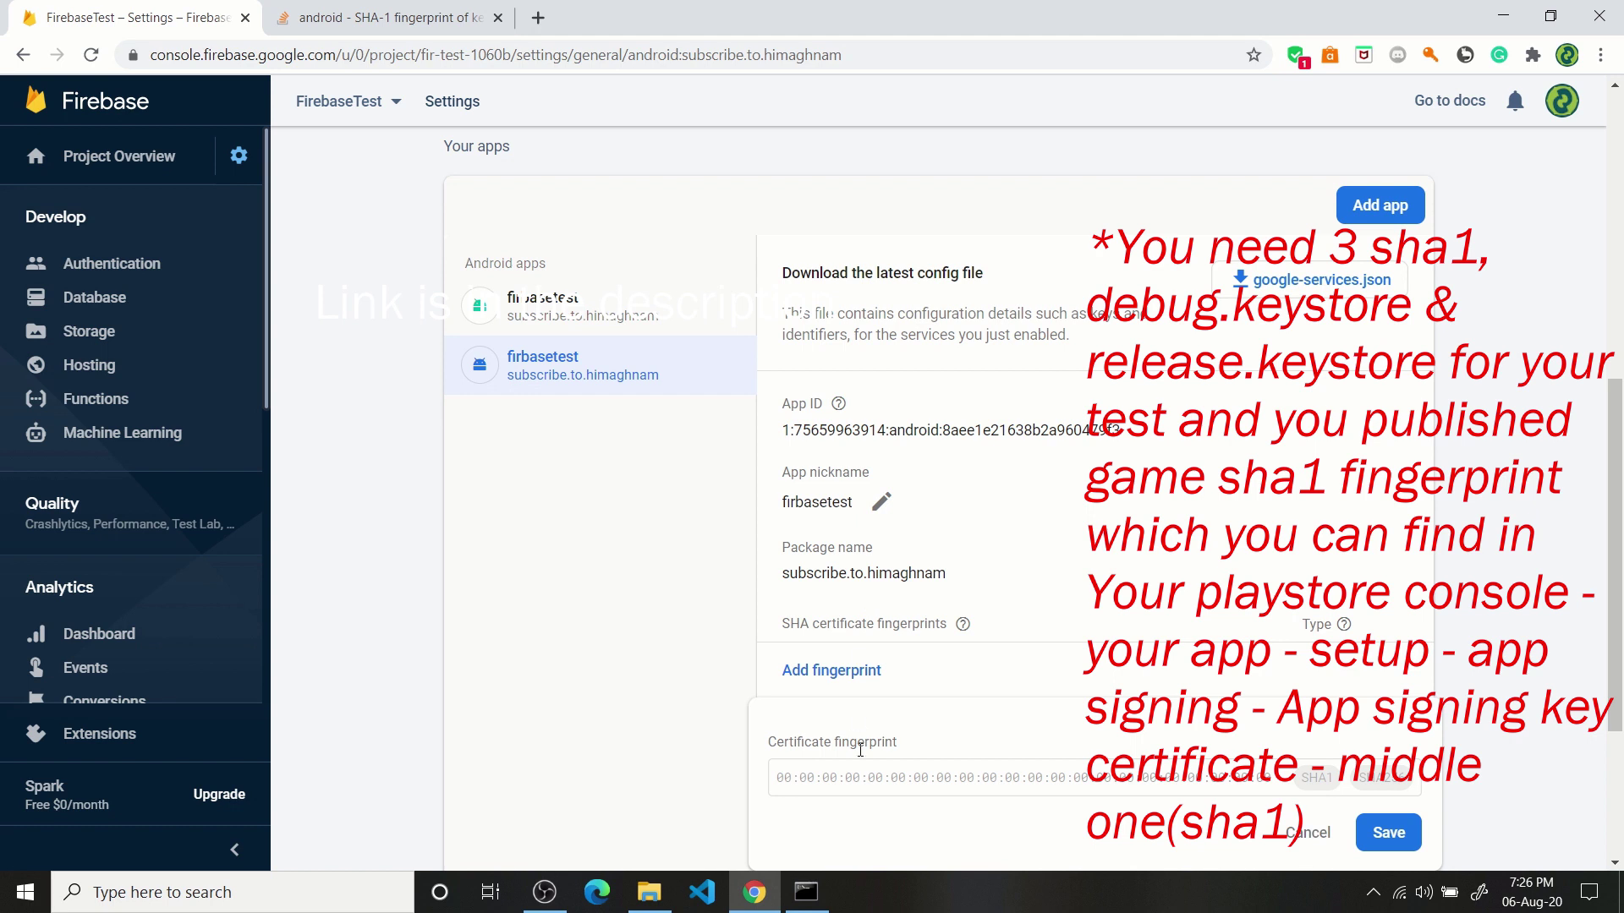
pyautogui.click(806, 892)
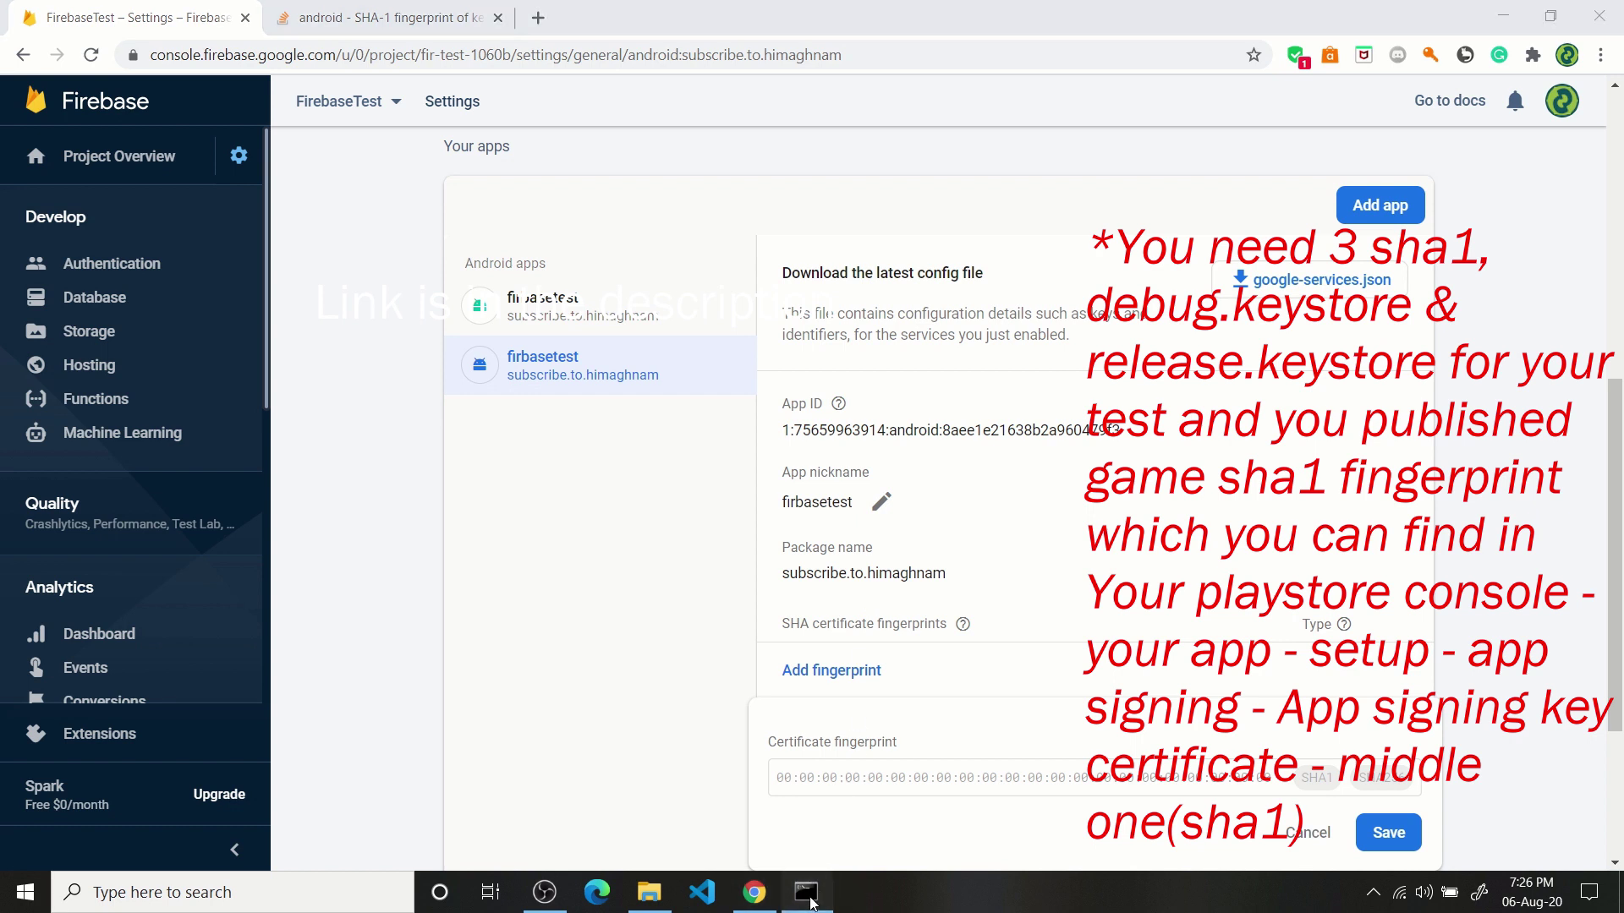
pyautogui.write('keytool -list -v -keystore ~/.android/debug.keystore -alias androiddebugkey -storepass android -keypass android')
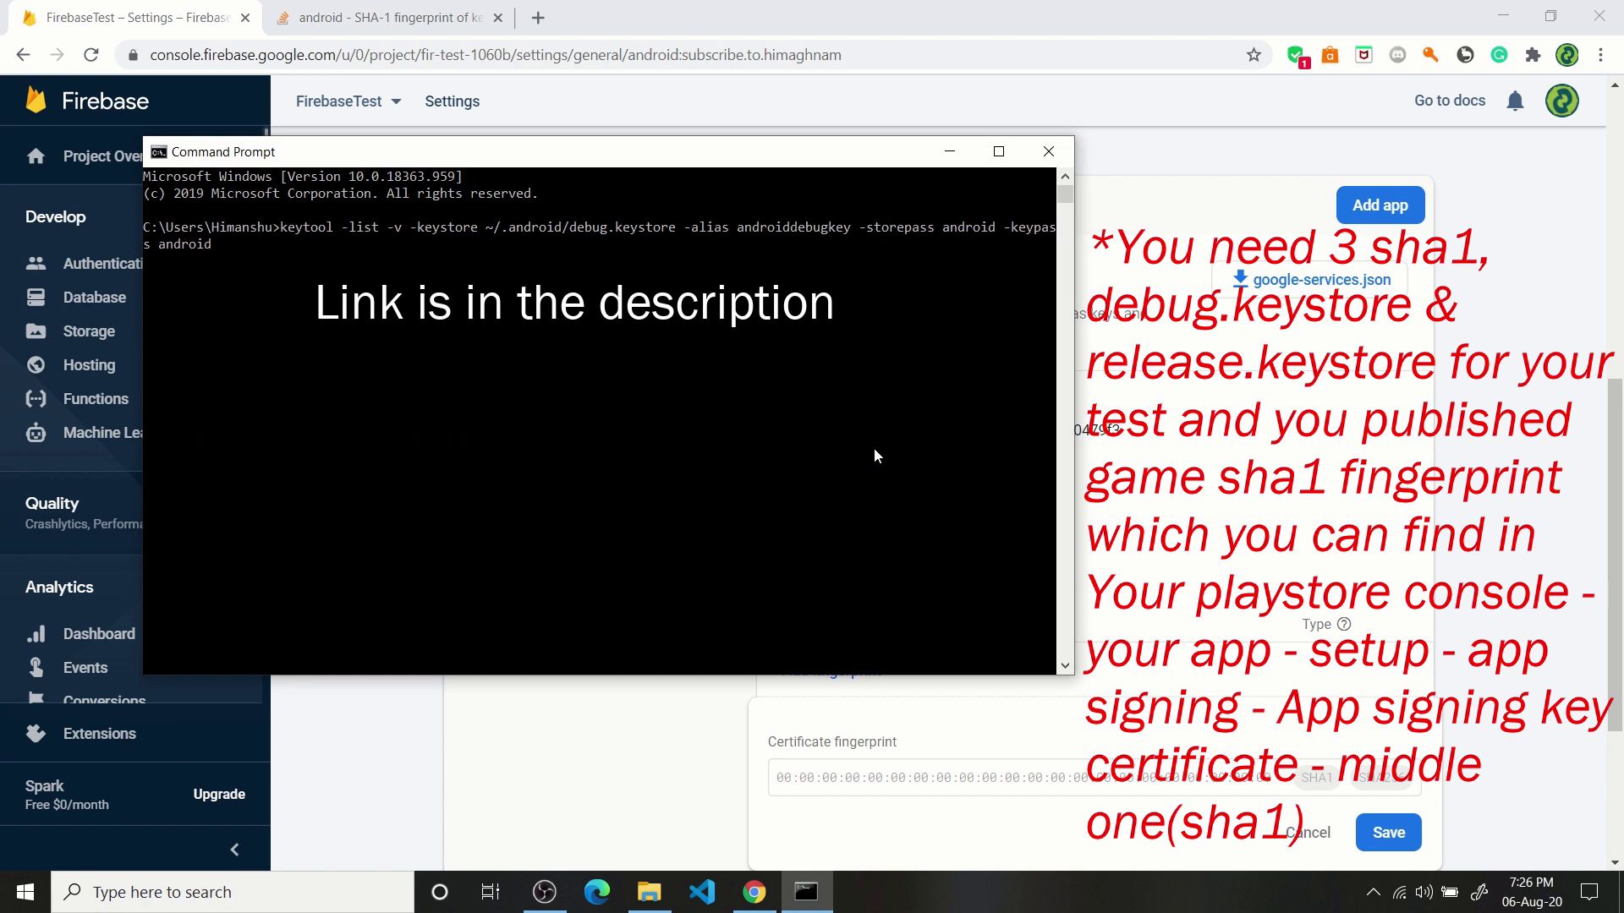
pyautogui.click(504, 227)
pyautogui.moveTo(674, 231); pyautogui.dragTo(491, 236)
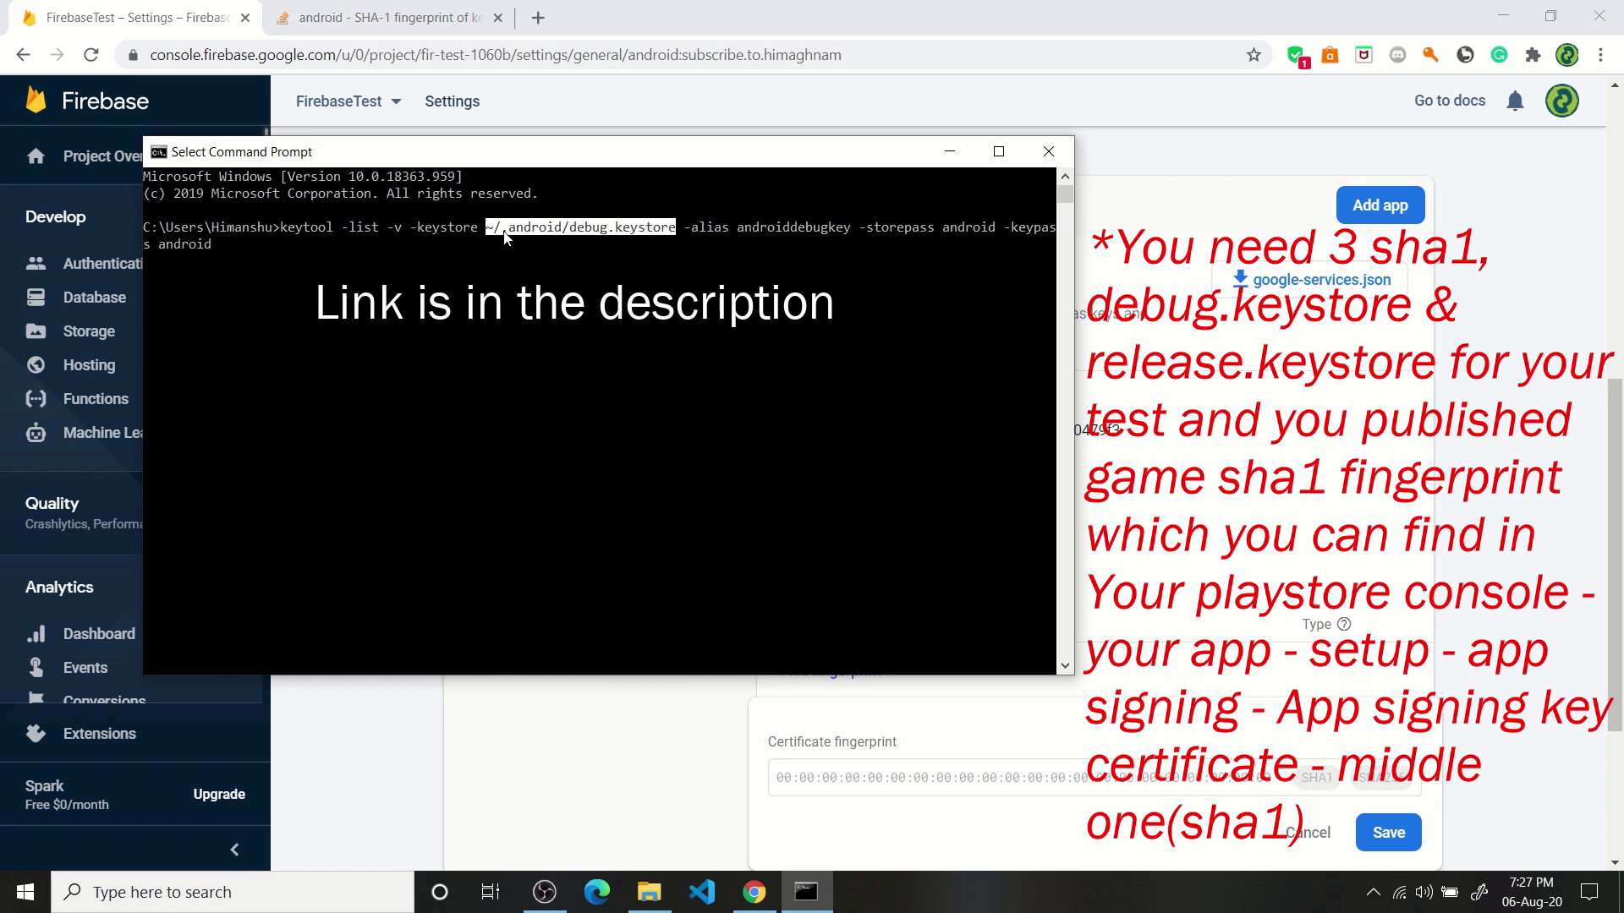
pyautogui.click(1046, 156)
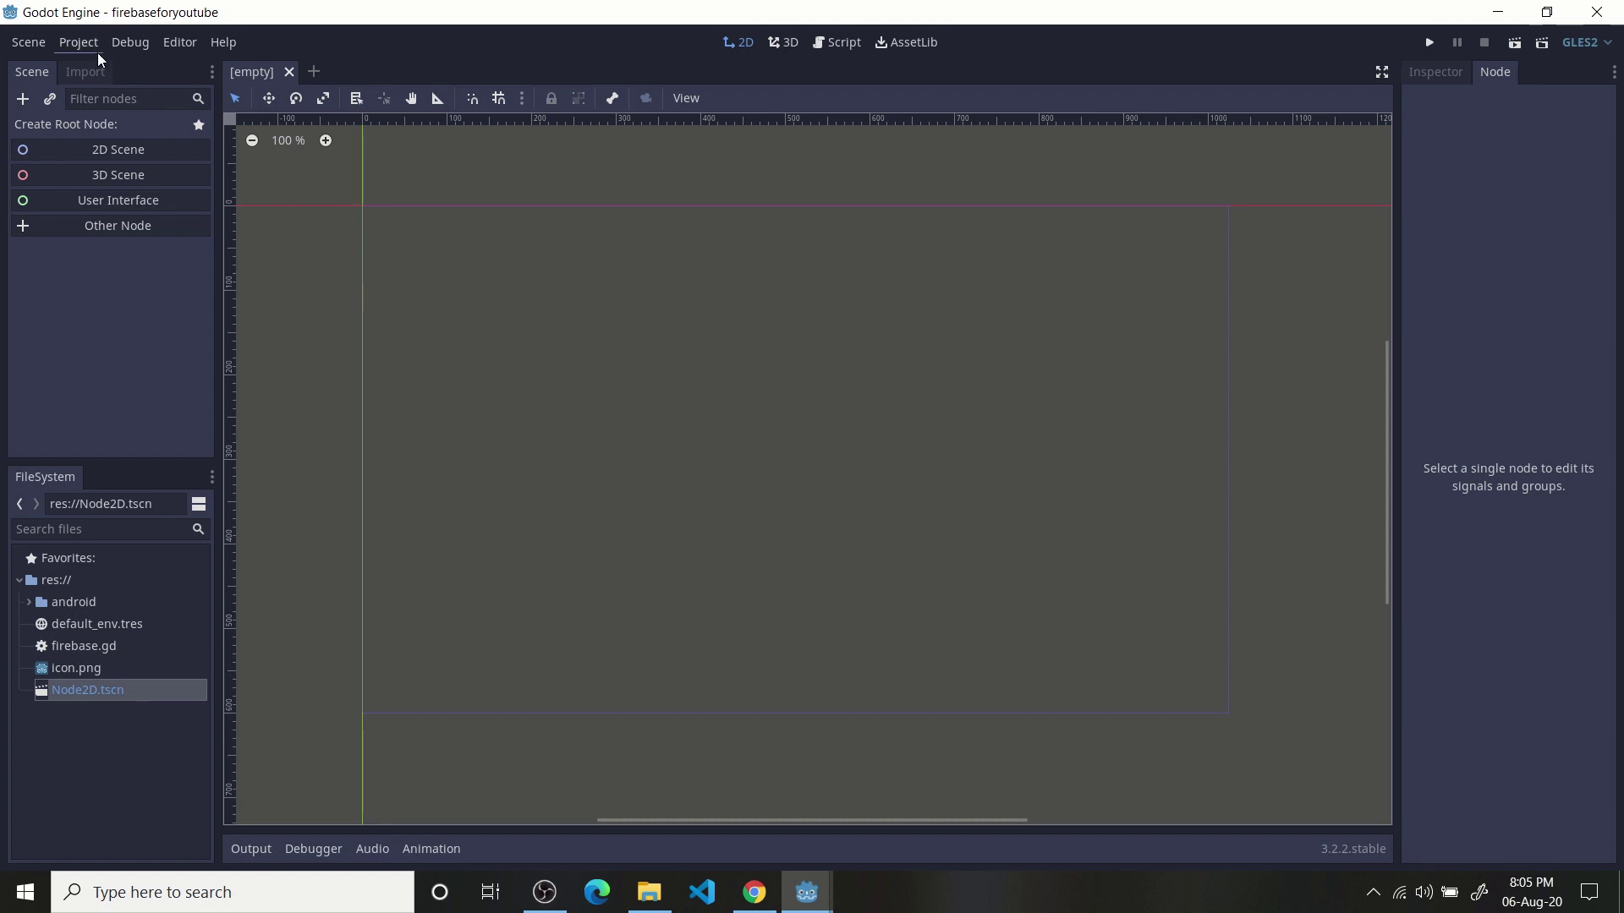
# Step: Open the Project menu in the Godot editor
pyautogui.click(94, 47)
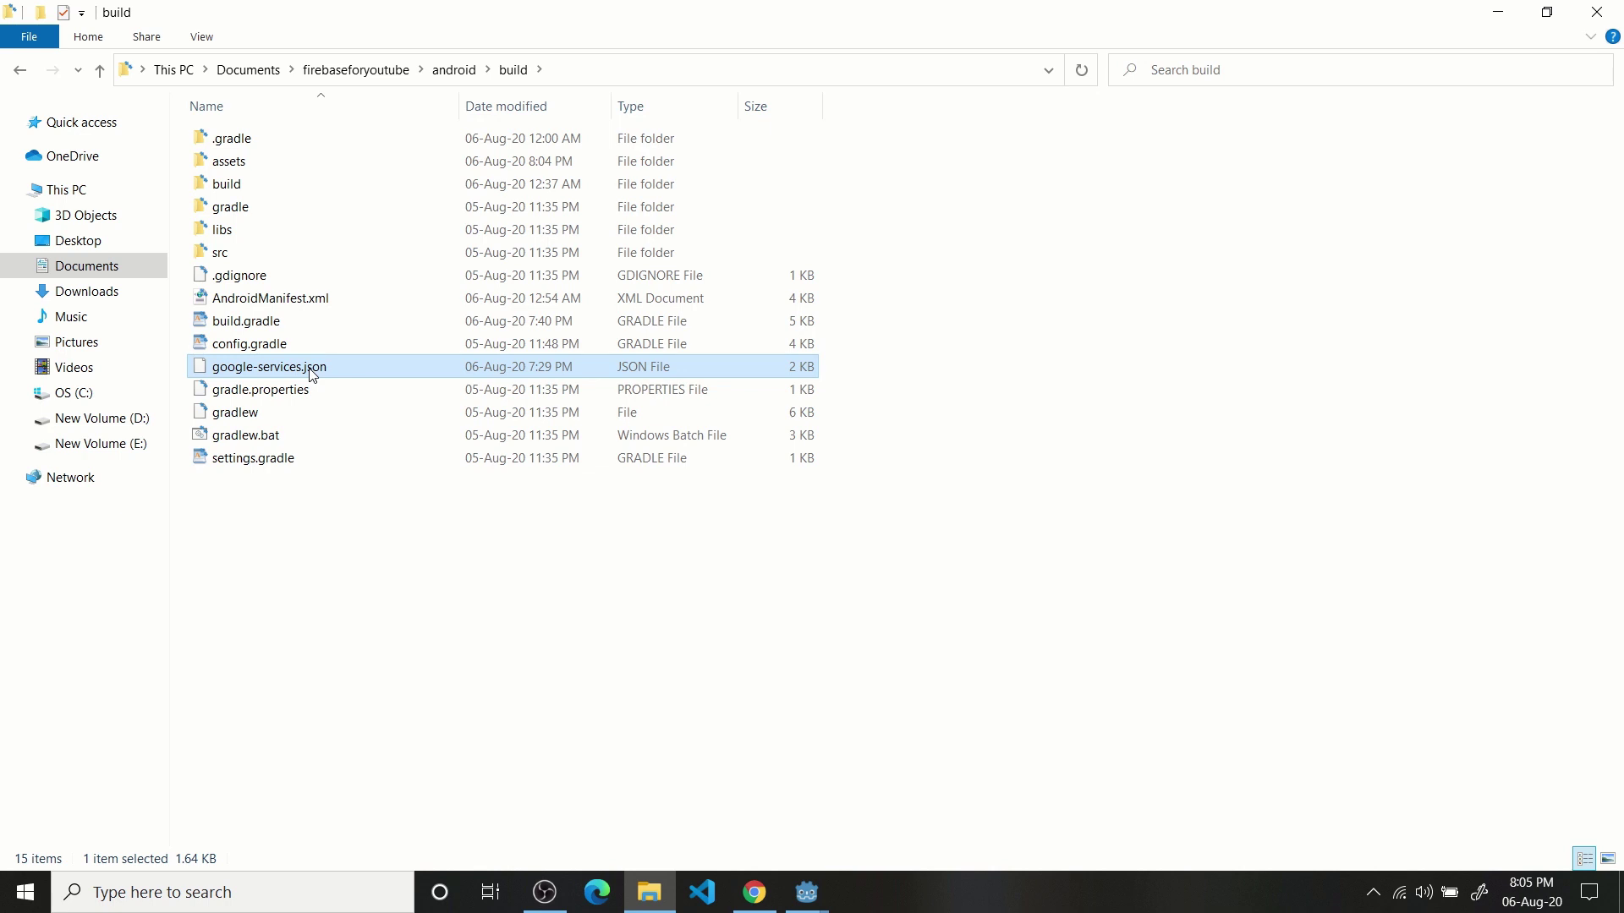
# Step: Open the assets folder inside android/build
pyautogui.click(271, 160)
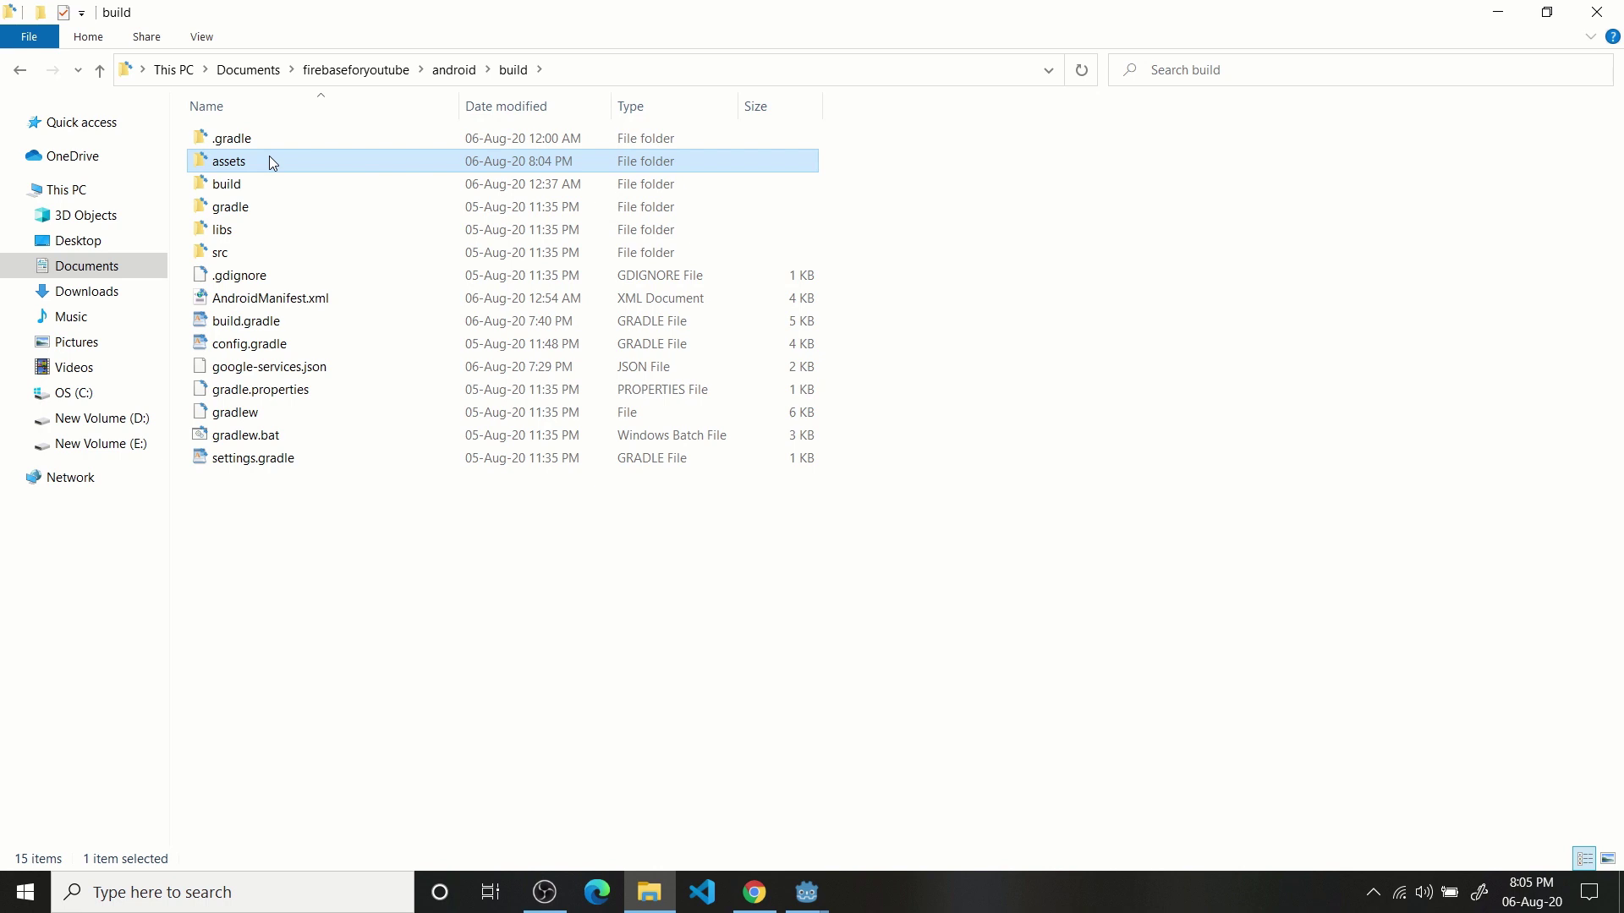
pyautogui.doubleClick(268, 161)
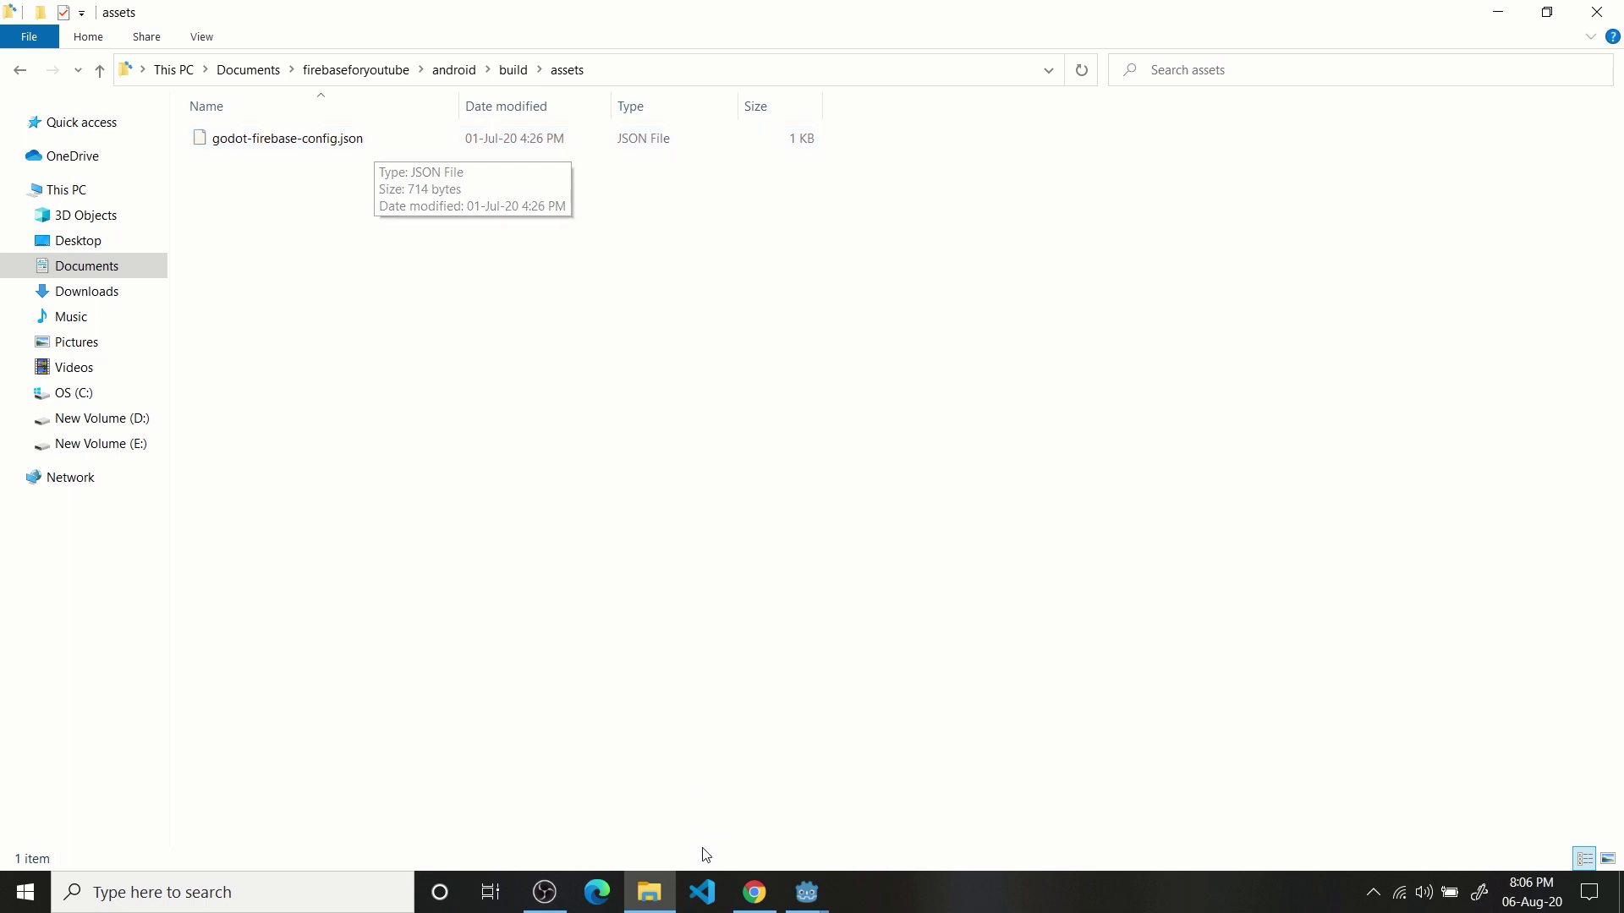
pyautogui.click(702, 892)
pyautogui.click(1599, 751)
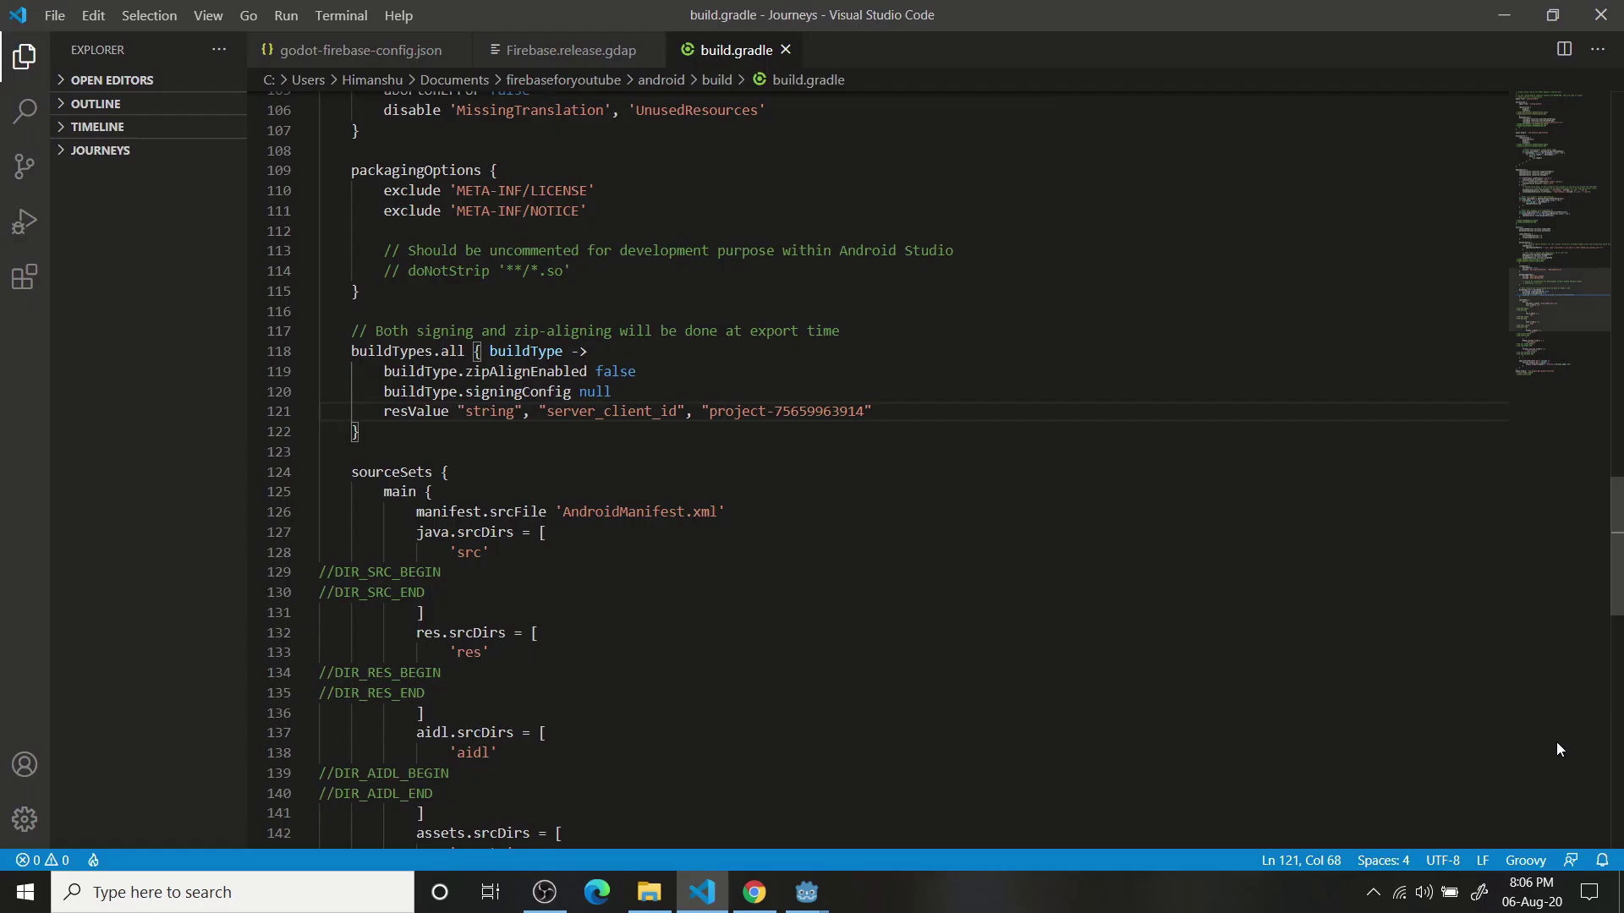
pyautogui.scroll(10, 1157, 607)
pyautogui.scroll(11, 1158, 608)
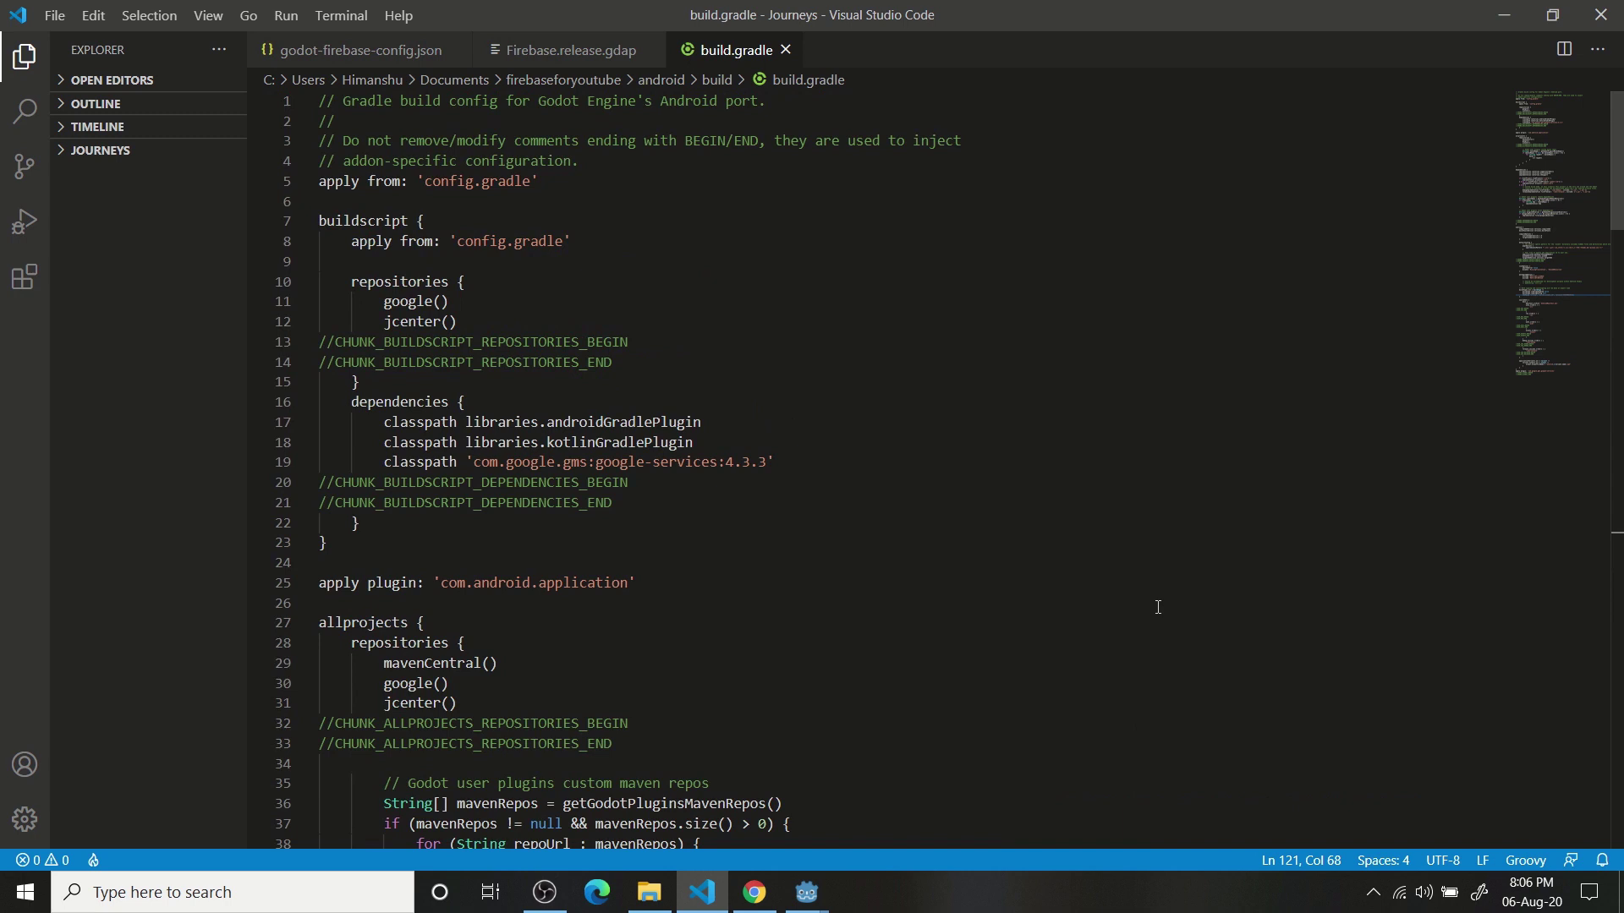
pyautogui.hotkey('alt', 'Tab')
pyautogui.moveTo(675, 315); pyautogui.dragTo(304, 317)
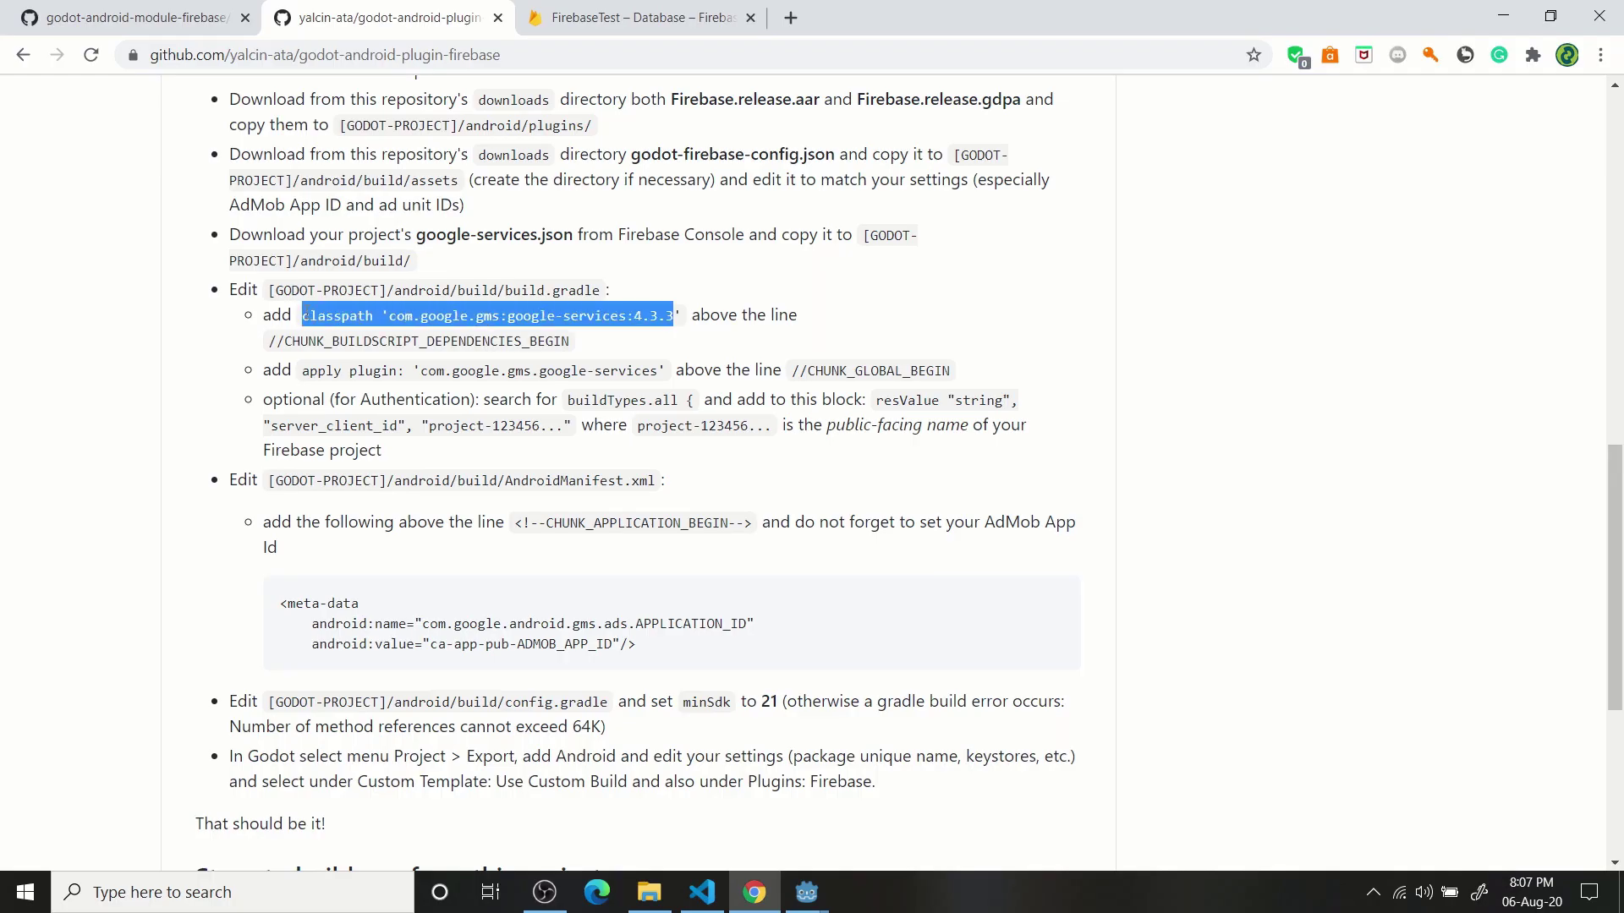
pyautogui.click(304, 315)
pyautogui.moveTo(685, 315); pyautogui.dragTo(296, 306)
pyautogui.click(702, 893)
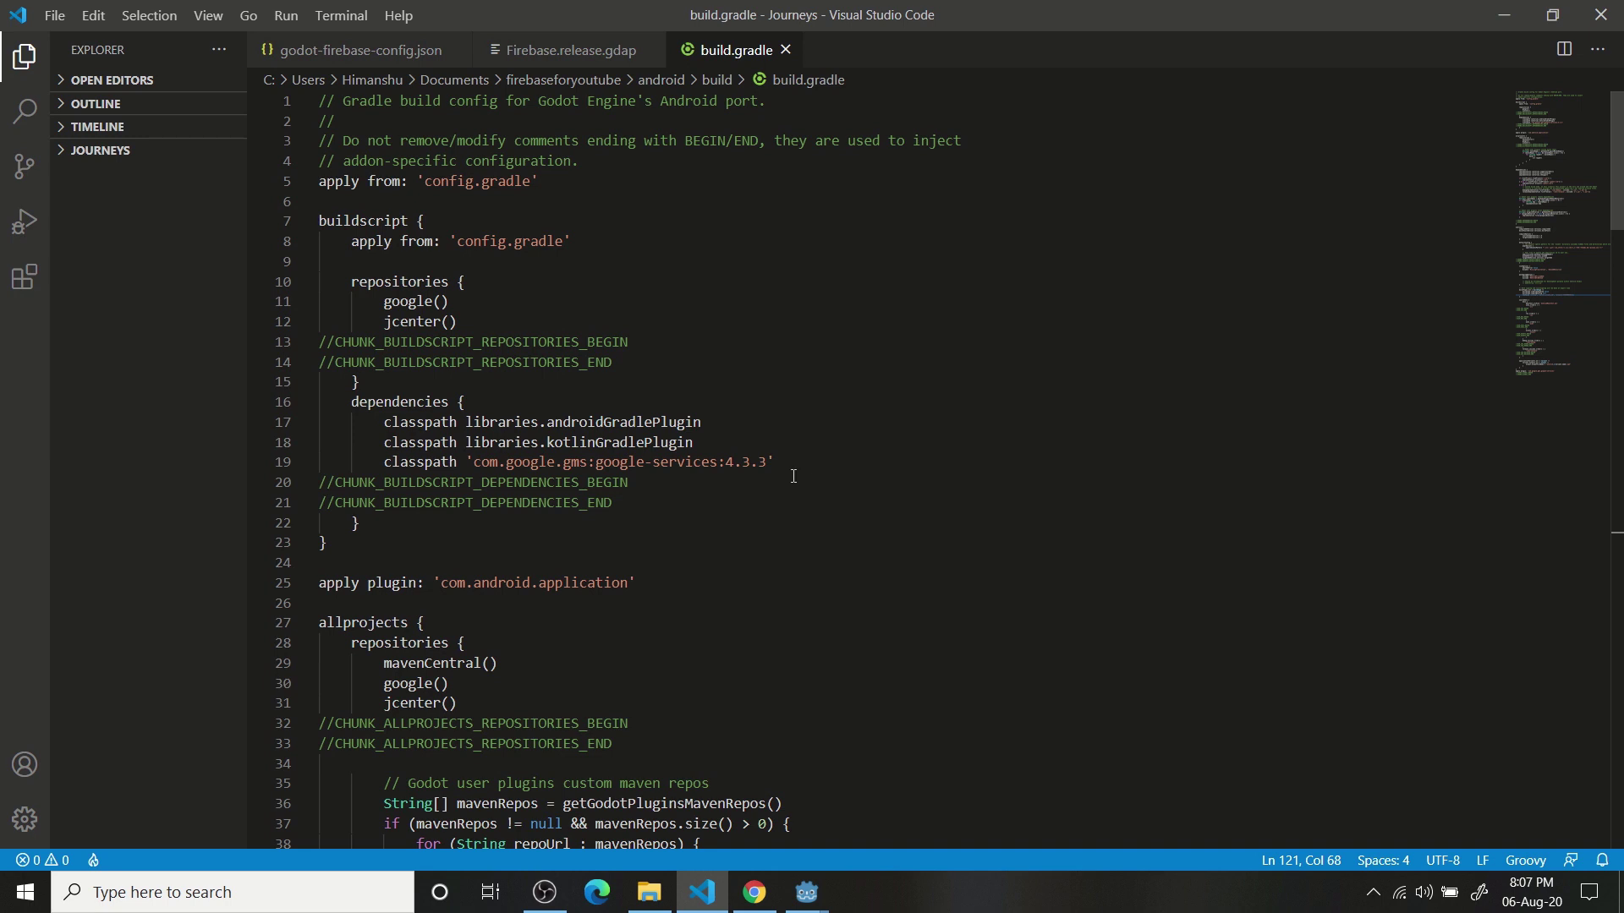
# Step: Copy the google-services apply plugin line from the README and check it at line 166 of build.gradle
pyautogui.hotkey('alt', 'Tab')
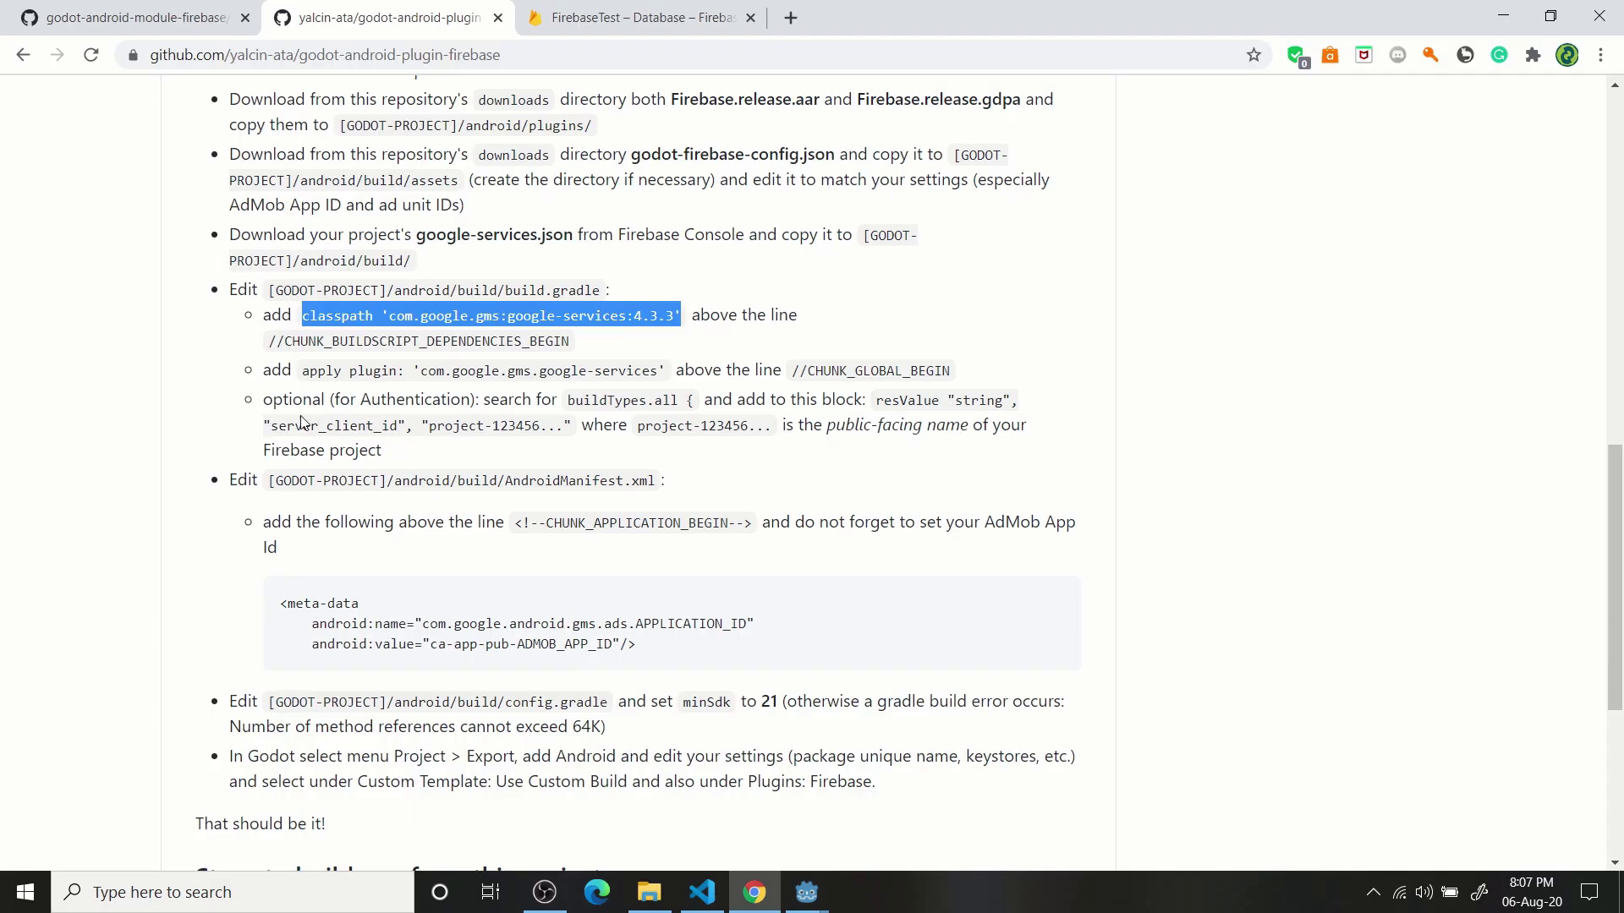
pyautogui.moveTo(303, 370); pyautogui.dragTo(668, 372)
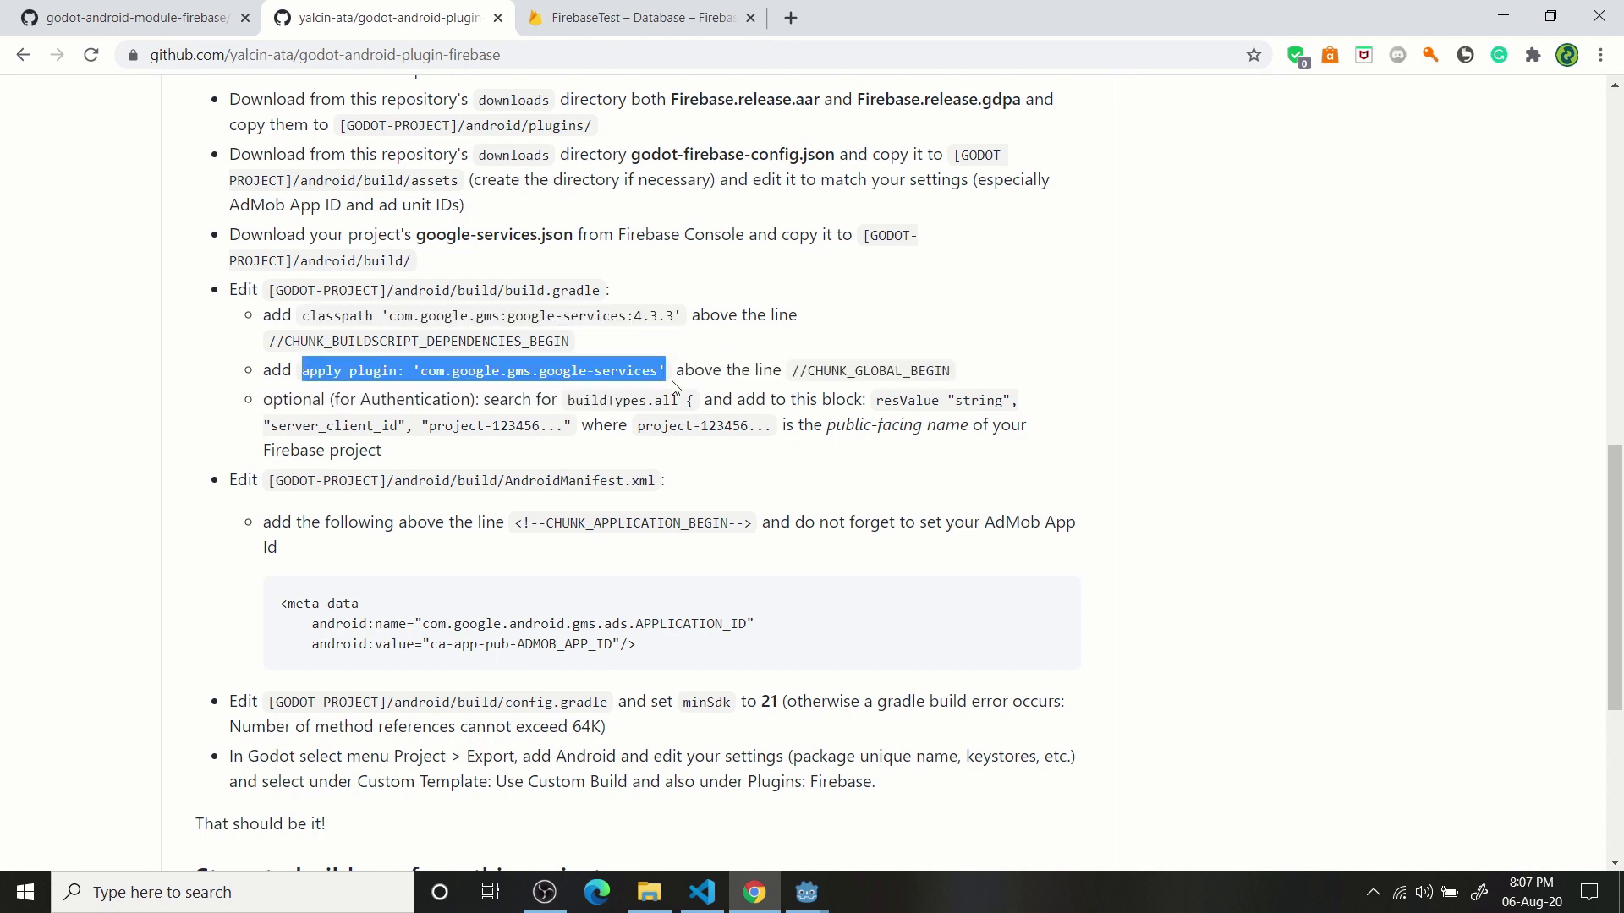
pyautogui.hotkey('ctrl', 'c')
pyautogui.hotkey('alt', 'Tab')
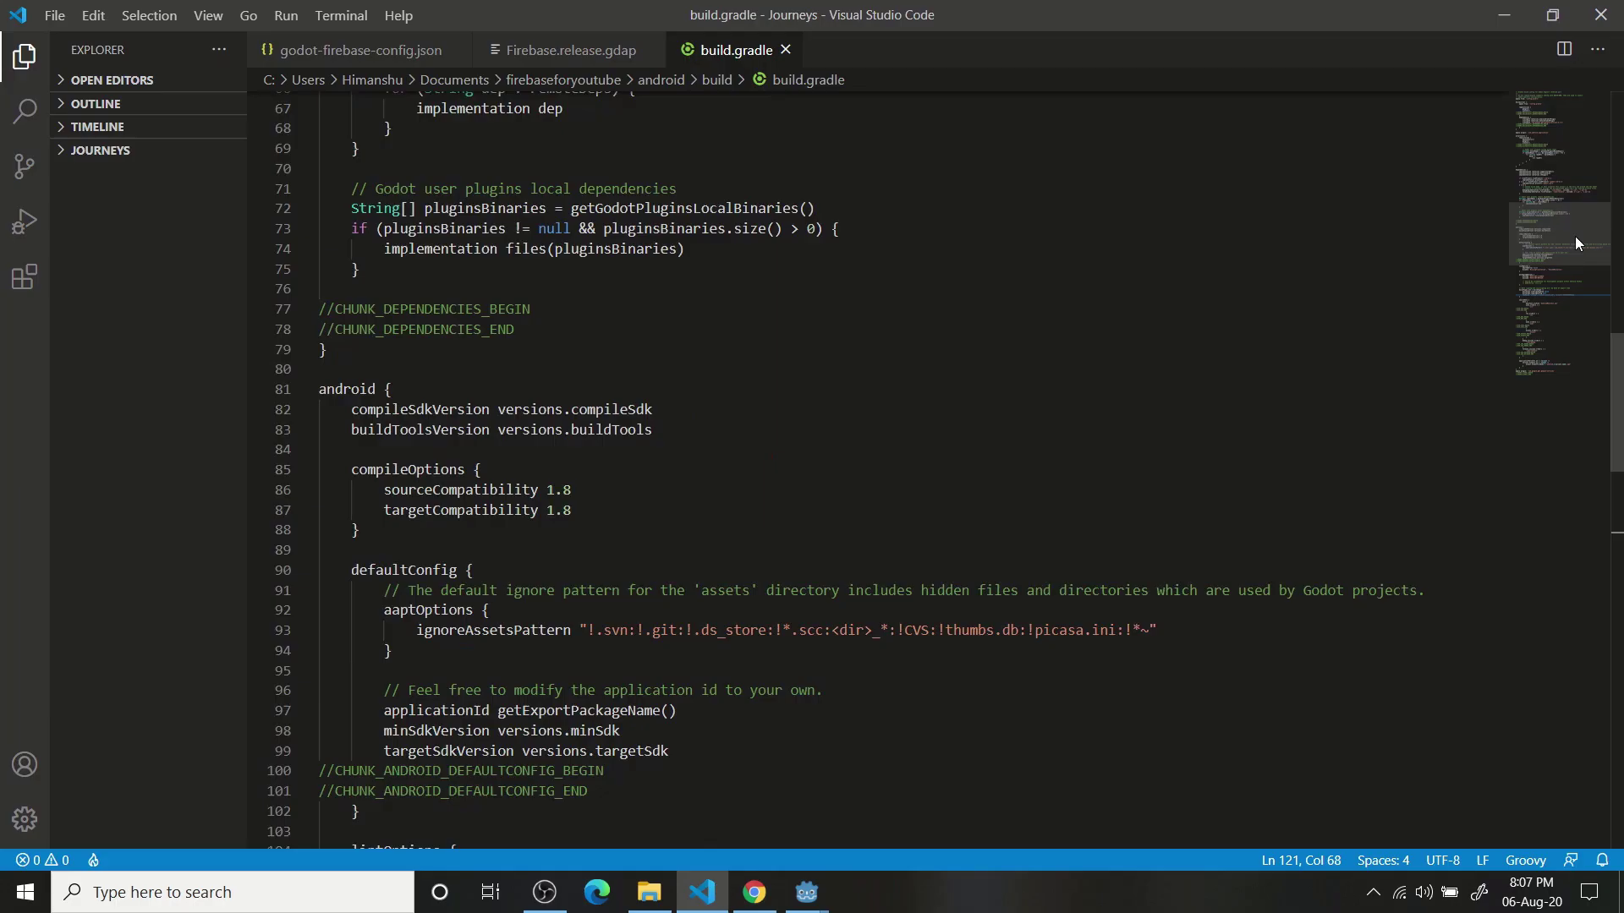
pyautogui.click(1541, 359)
pyautogui.moveTo(692, 651); pyautogui.dragTo(297, 658)
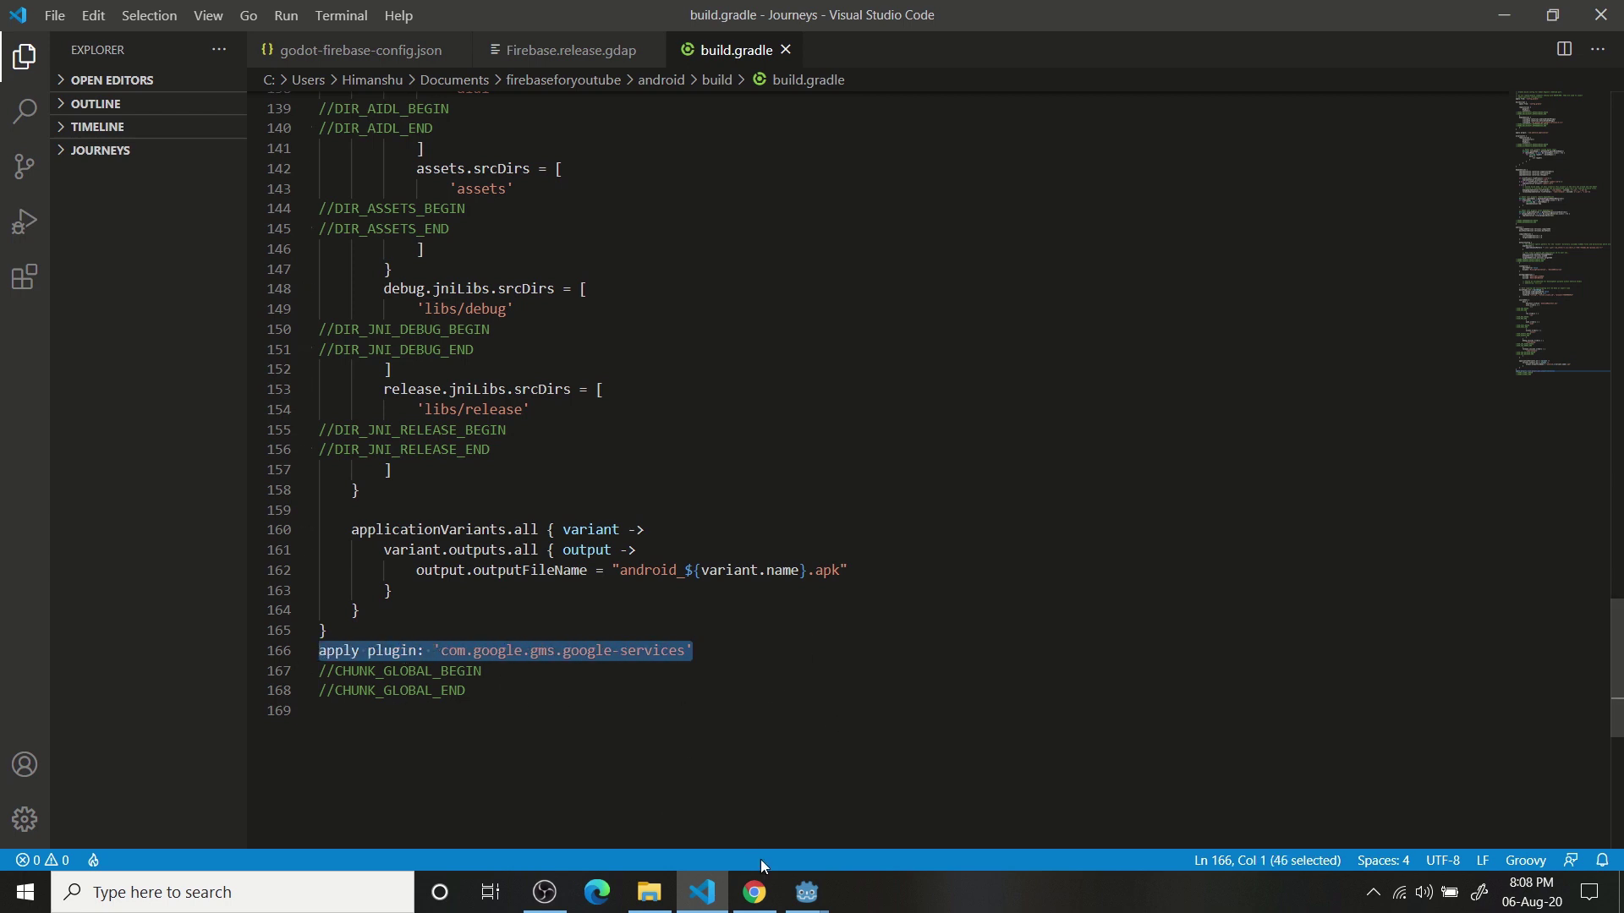
# Step: Compare the README's resValue snippet with the server_client_id resValue on line 121
pyautogui.click(760, 882)
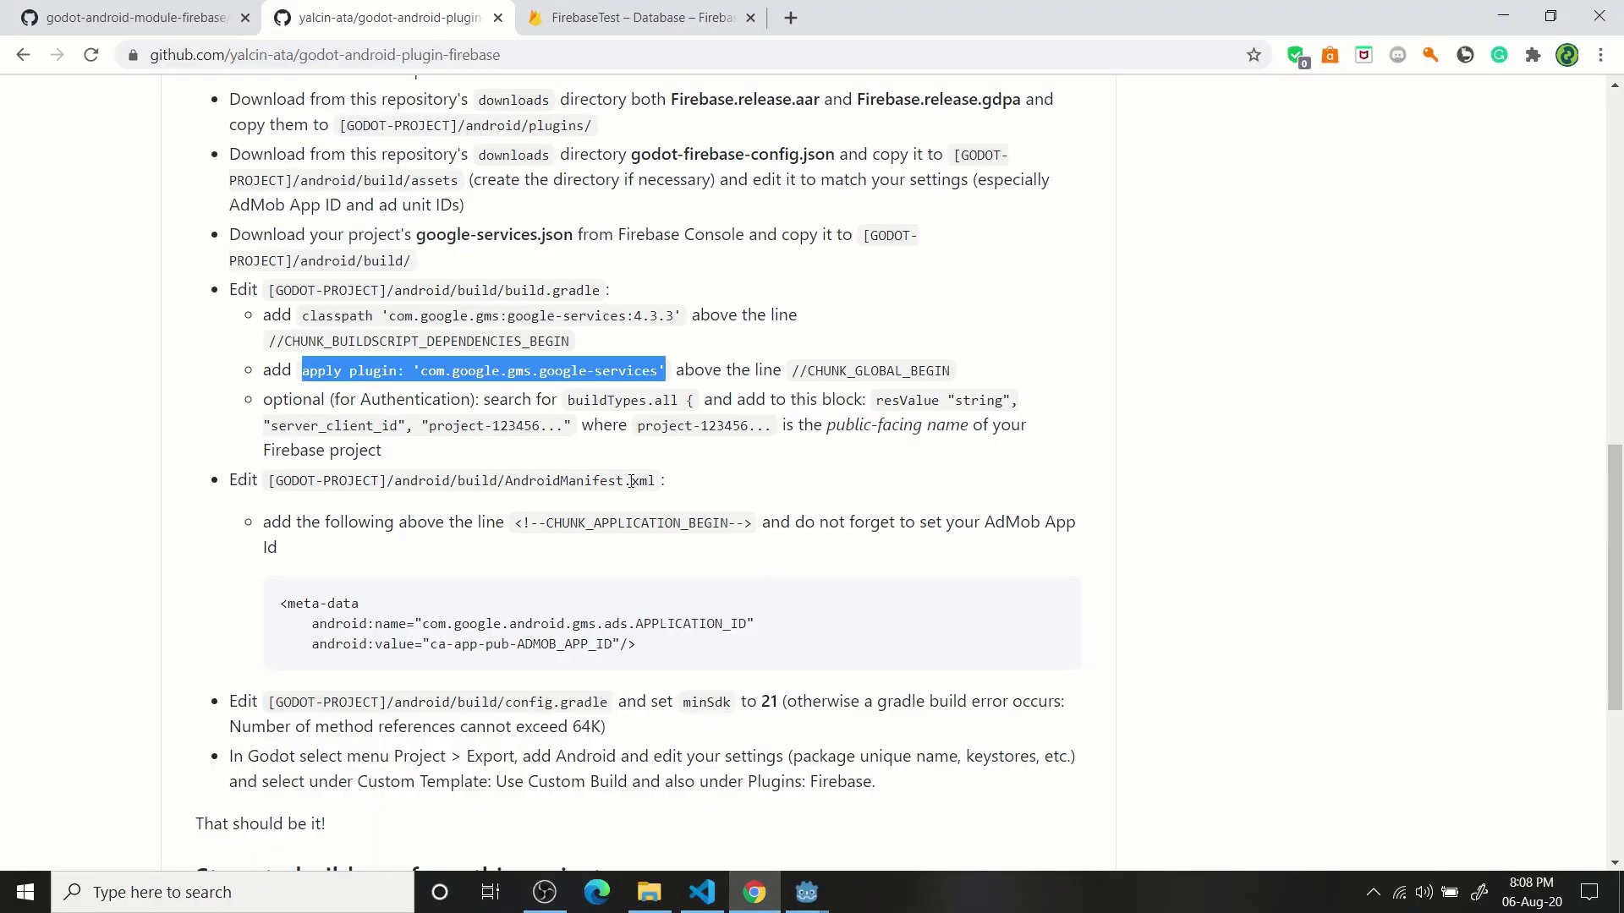
pyautogui.moveTo(867, 399); pyautogui.dragTo(575, 427)
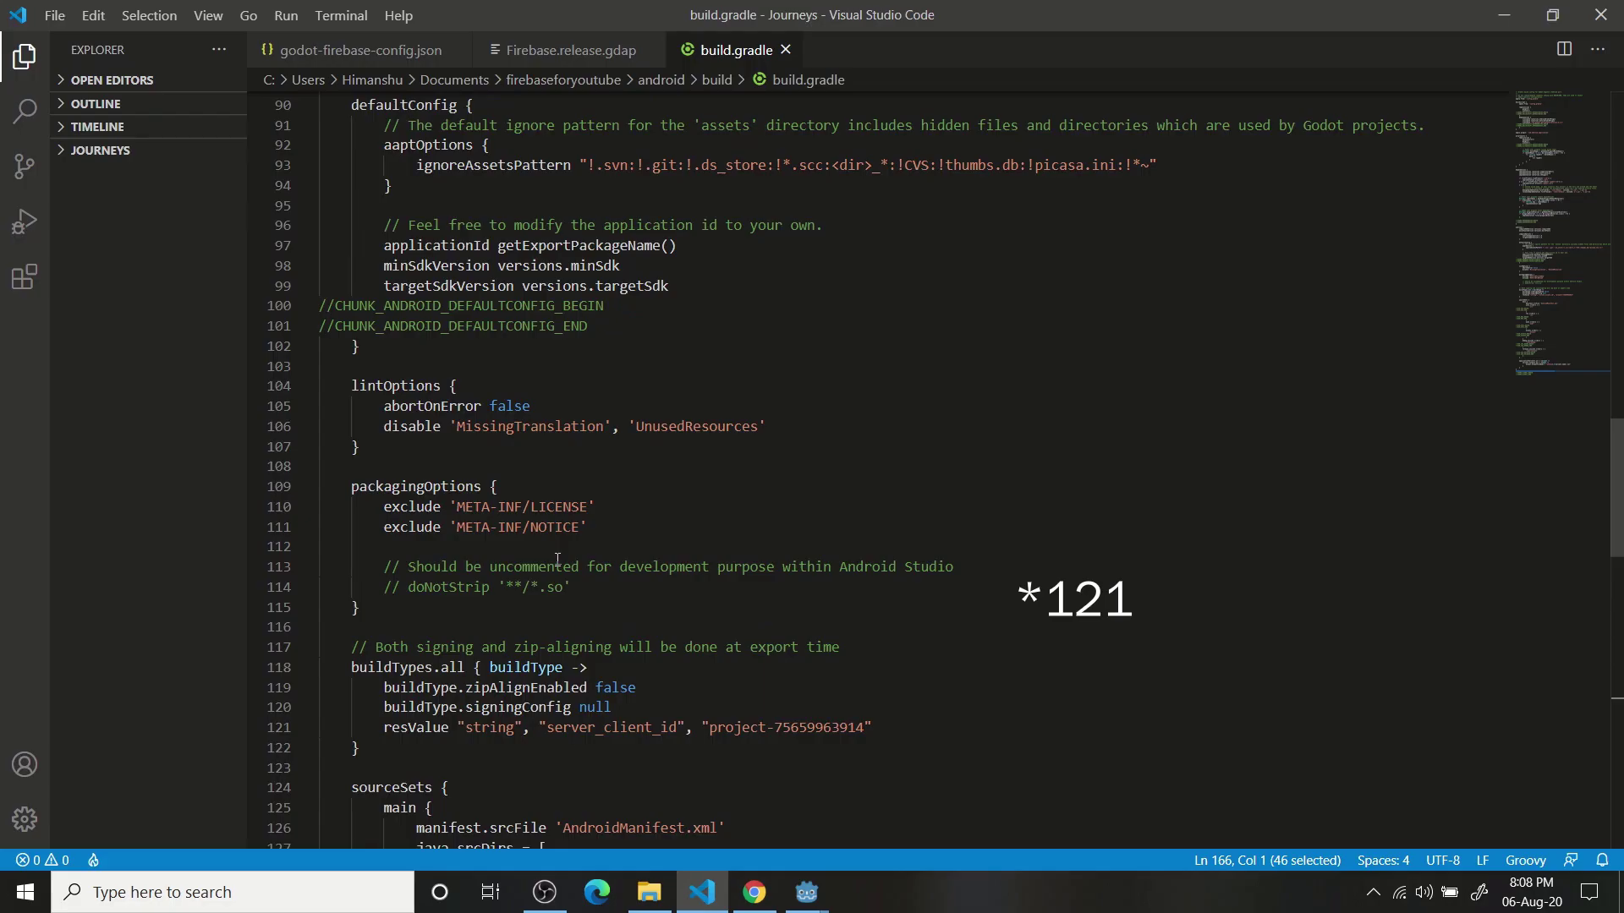
pyautogui.scroll(-2, 311, 626)
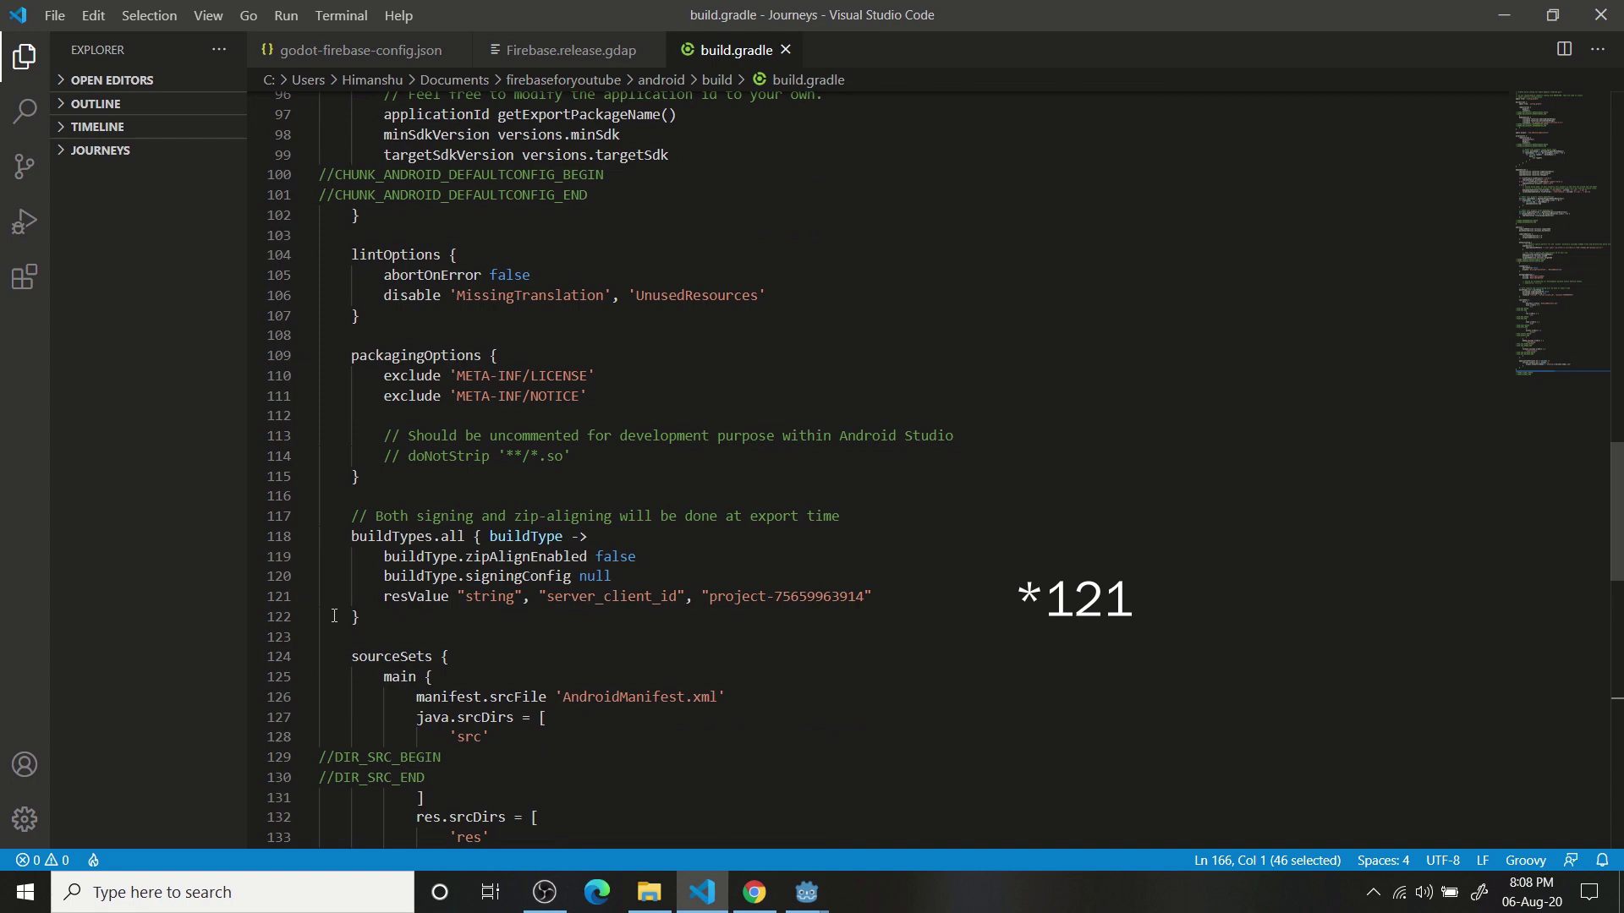
pyautogui.moveTo(373, 598); pyautogui.dragTo(883, 598)
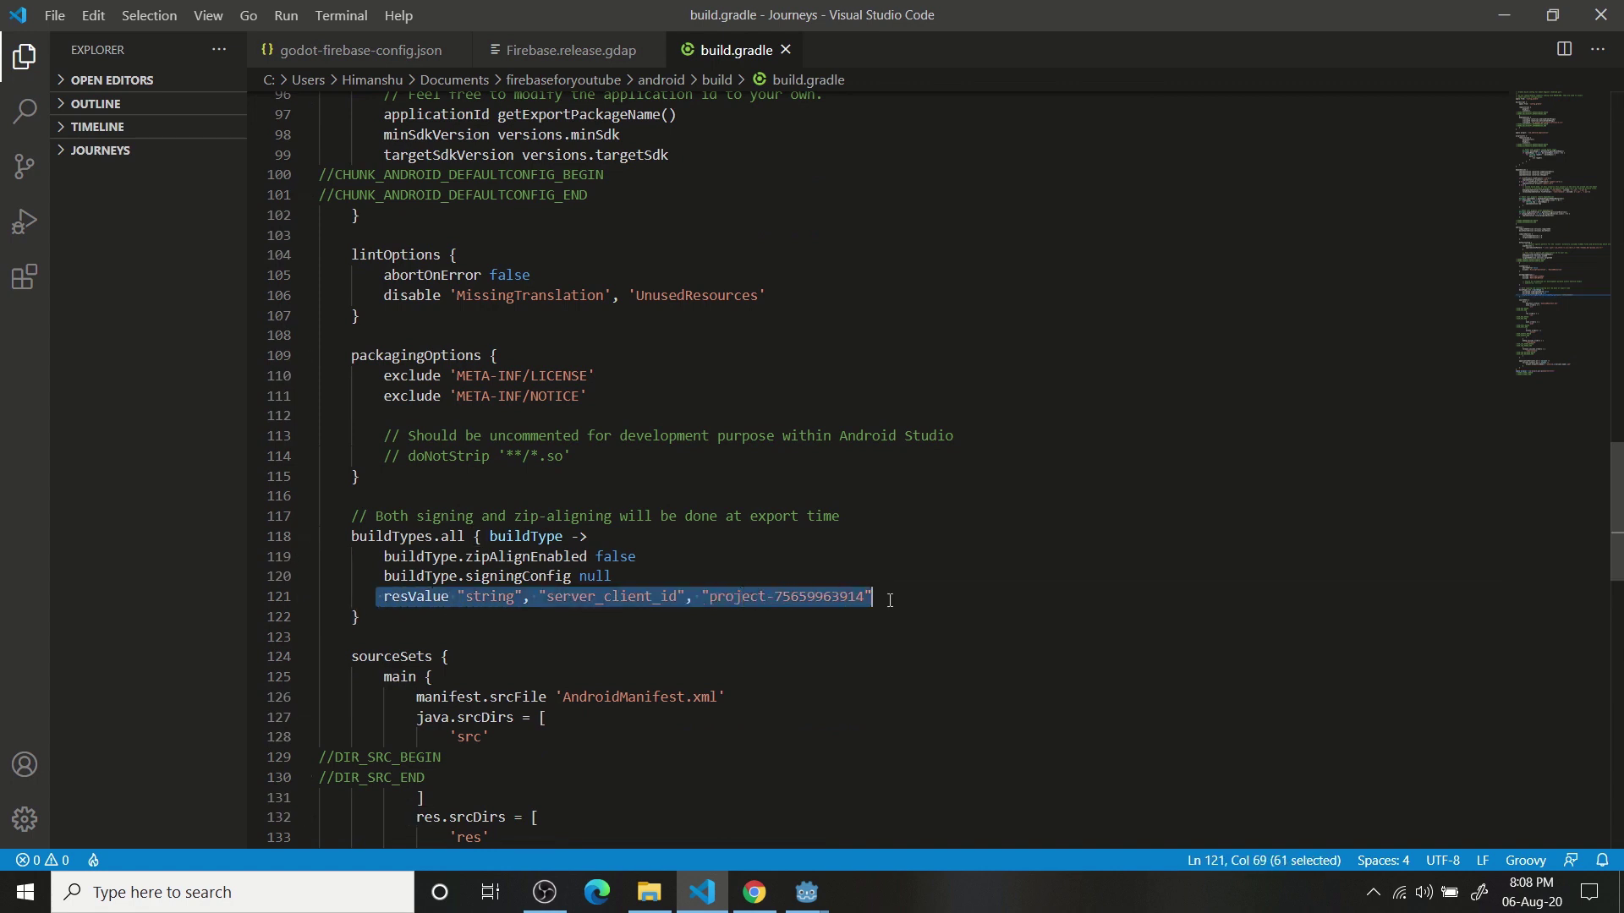
pyautogui.click(752, 597)
pyautogui.doubleClick(752, 597)
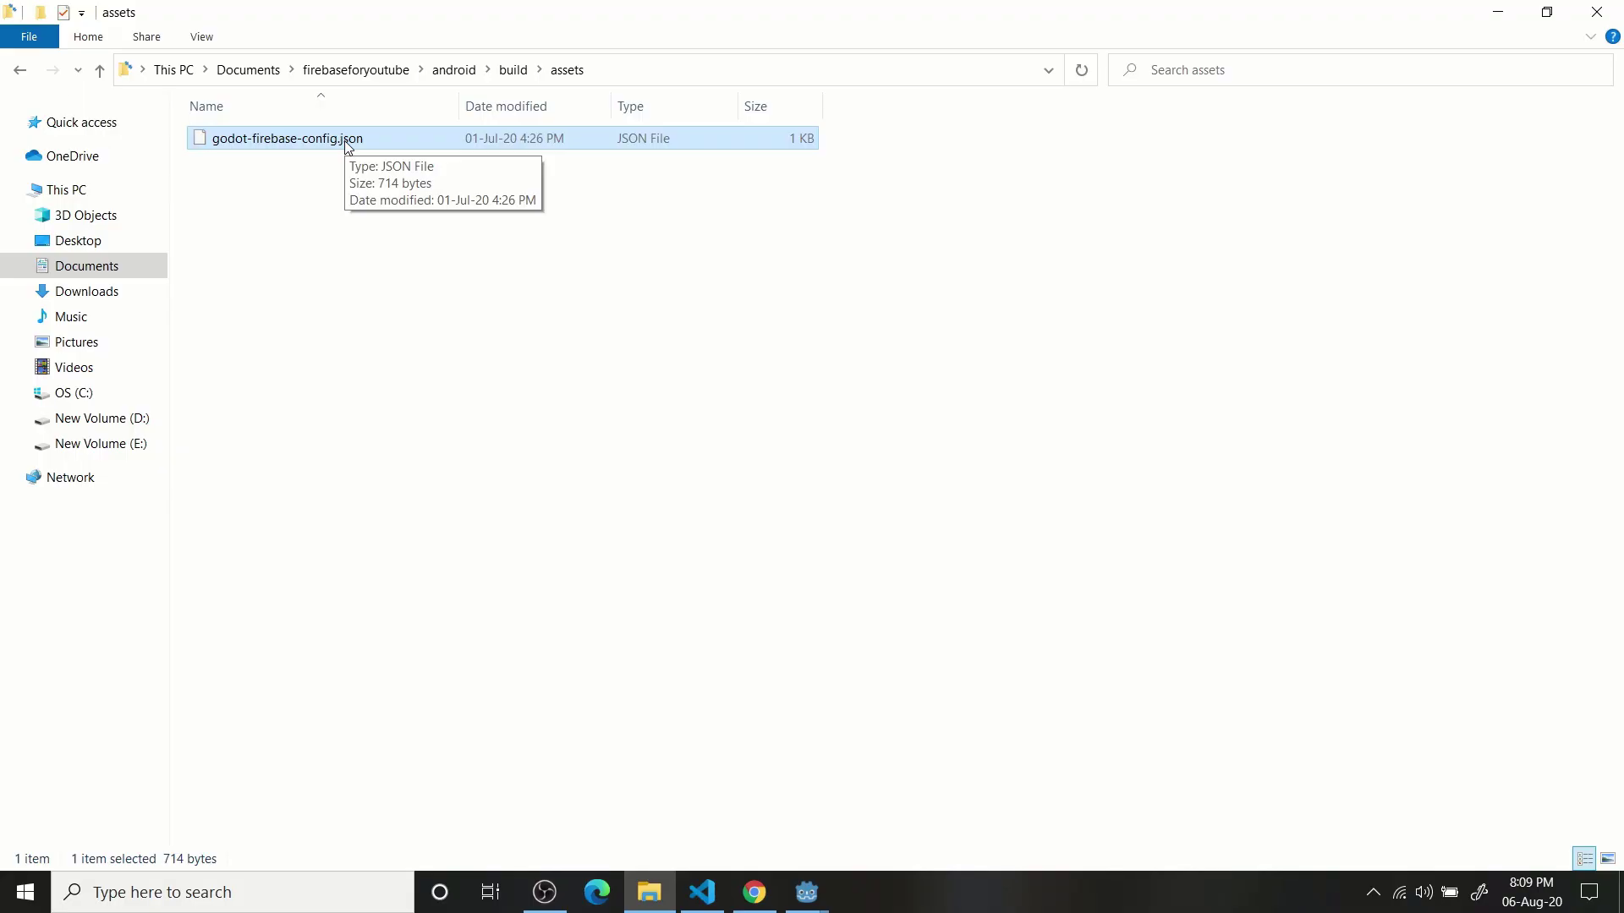
# Step: Open godot-firebase-config.json from the build's assets folder and set CloudMessaging to false
pyautogui.click(15, 69)
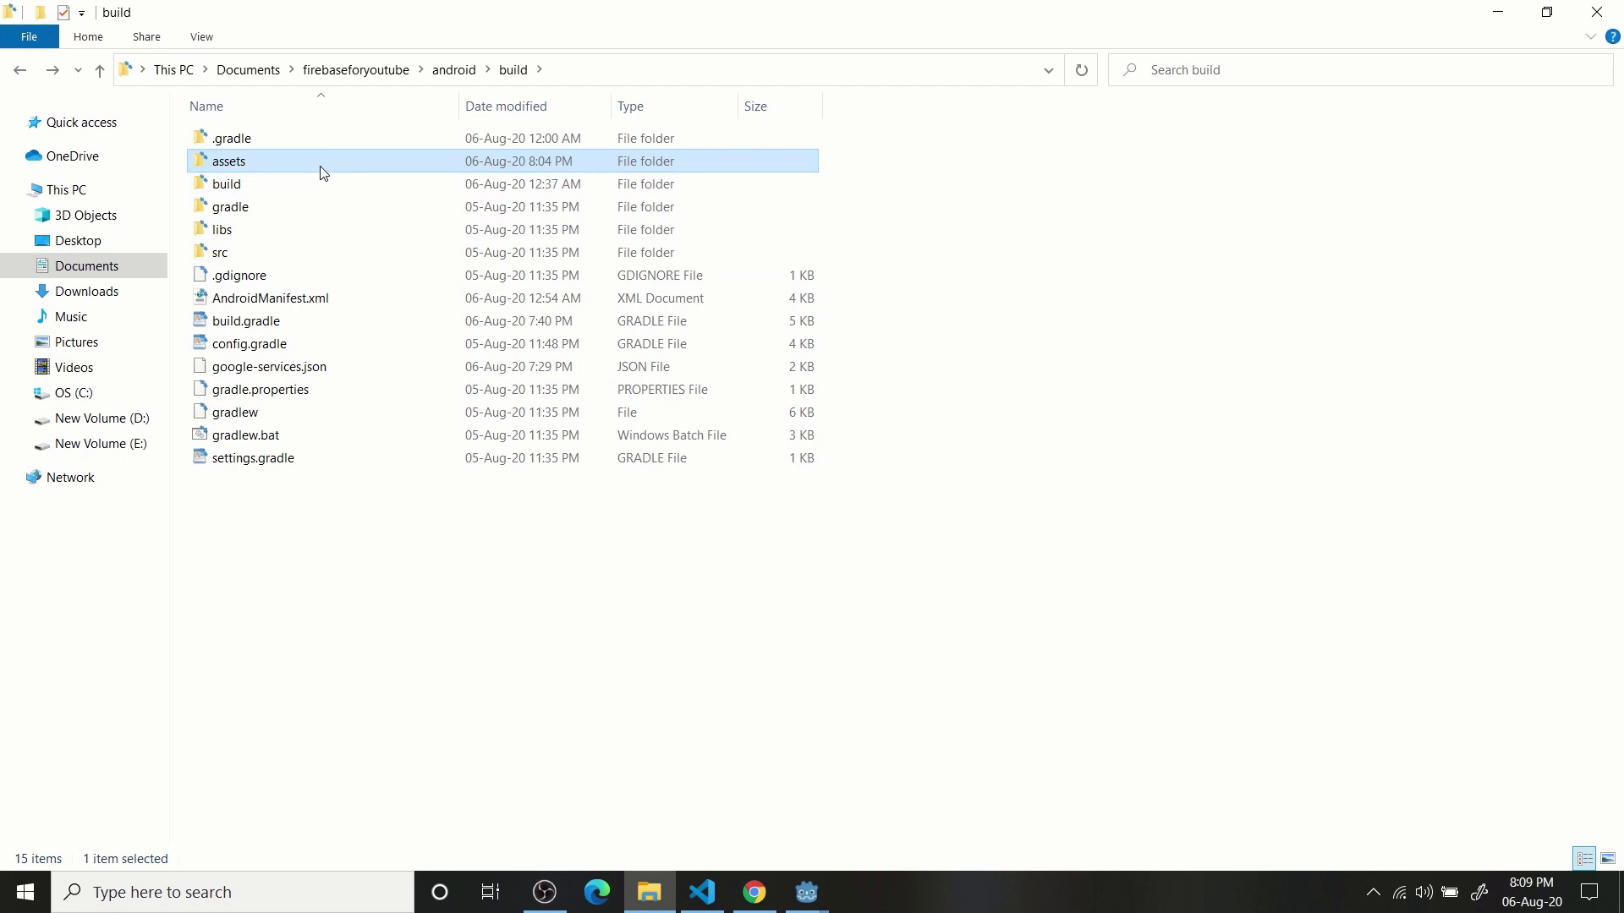
pyautogui.doubleClick(324, 164)
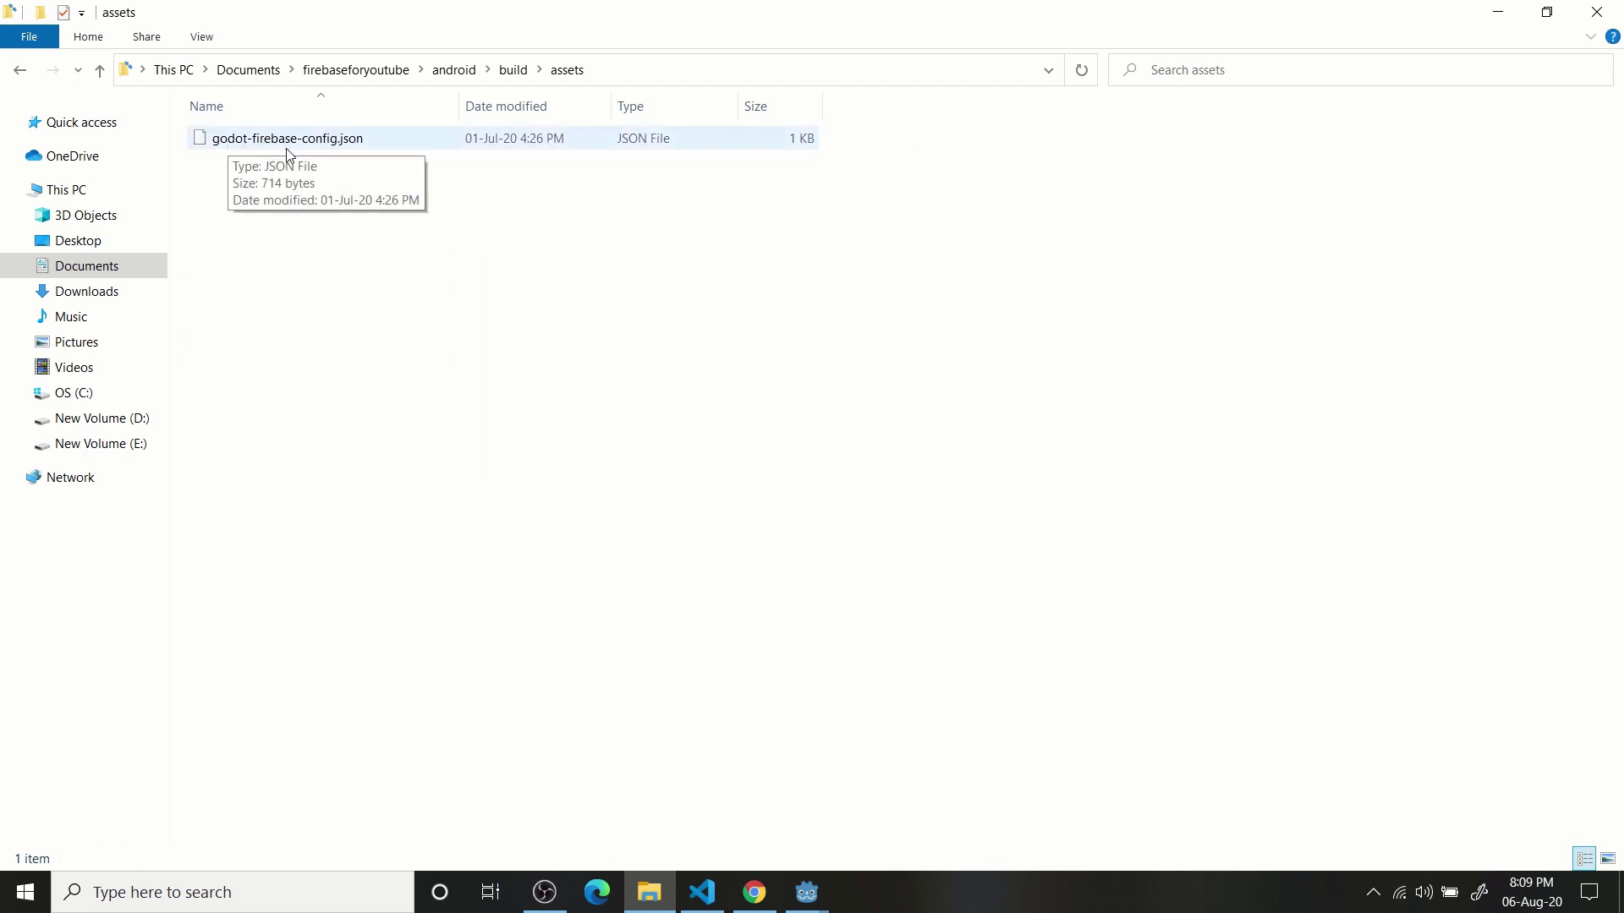
pyautogui.doubleClick(359, 150)
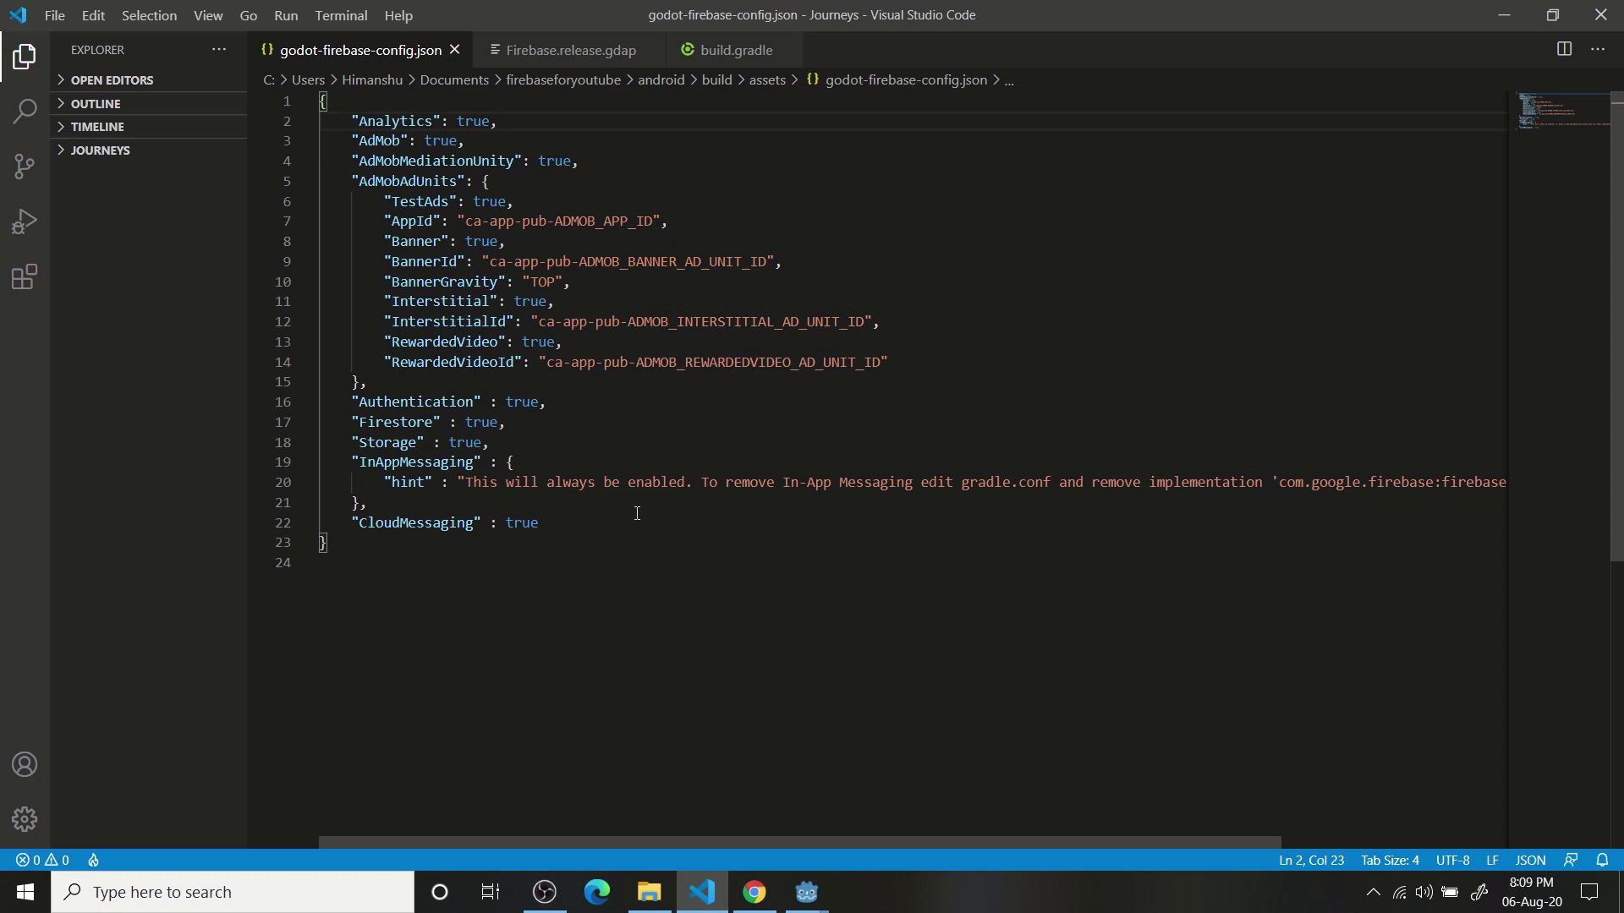
pyautogui.click(613, 517)
pyautogui.doubleClick(613, 517)
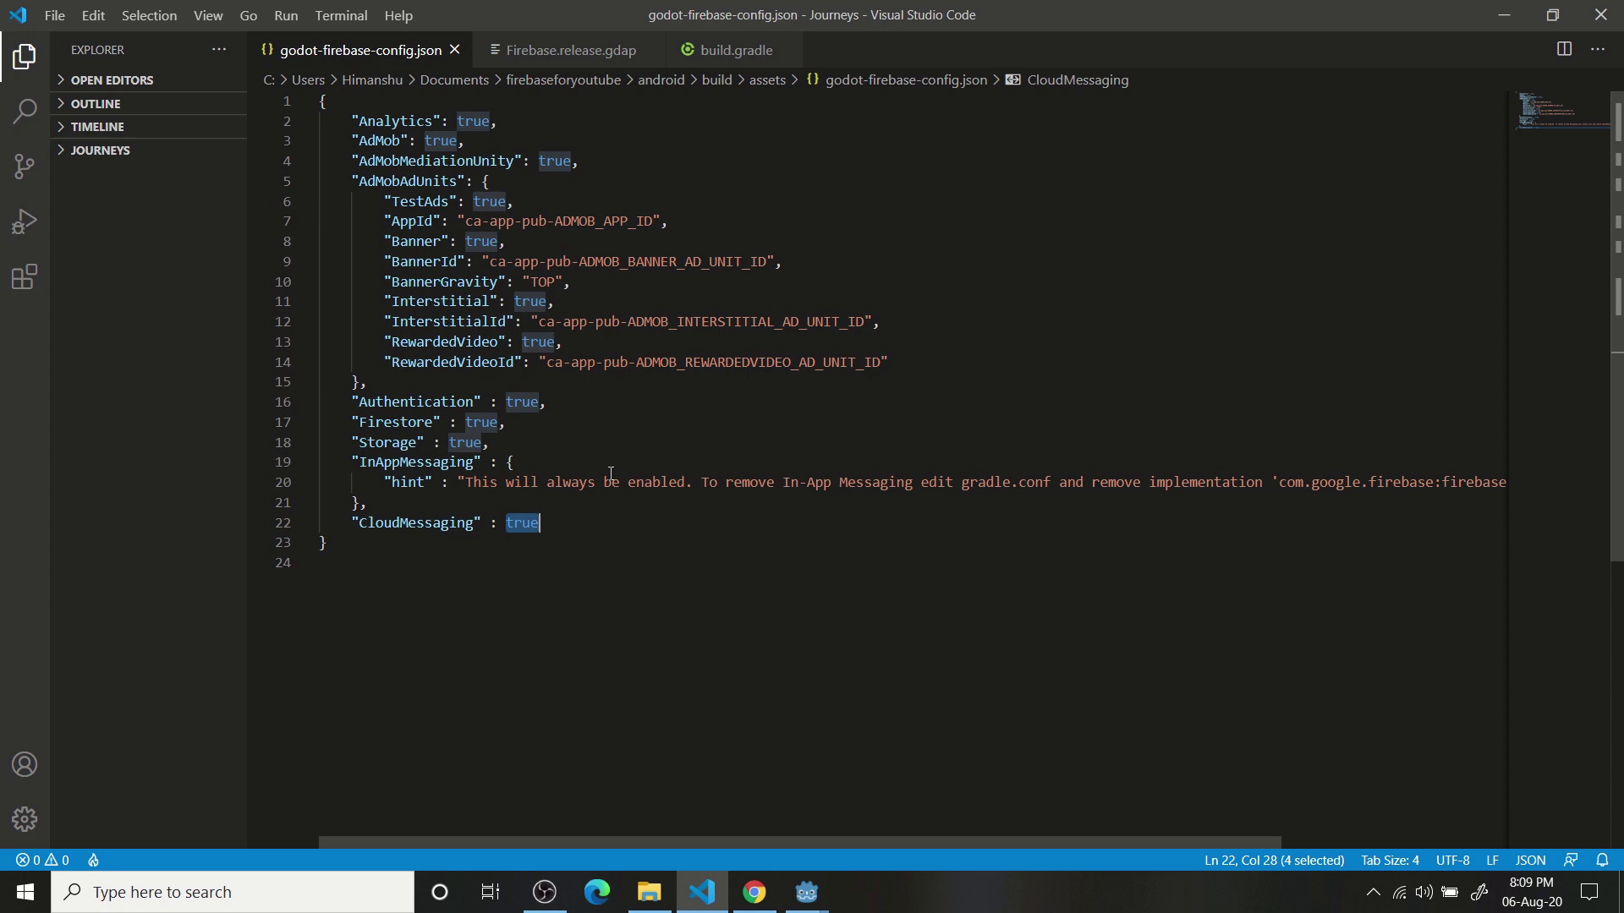
pyautogui.write('false')
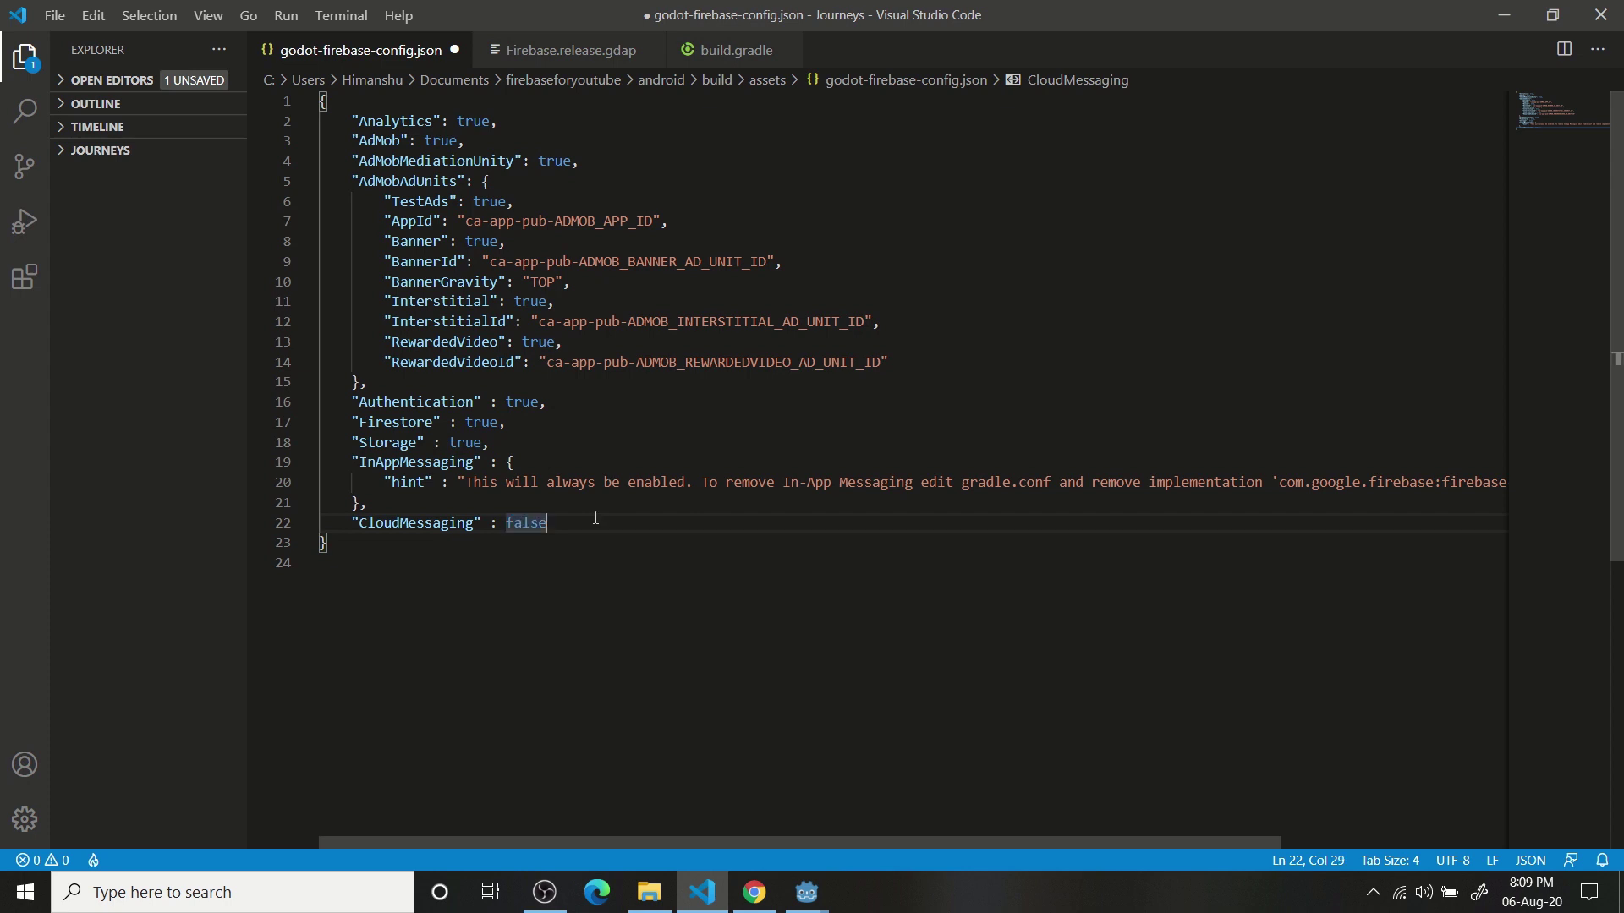
# Step: Delete the InAppMessaging, CloudMessaging and AdMob entries, drop Storage's trailing comma, and save
pyautogui.moveTo(596, 518); pyautogui.dragTo(343, 465)
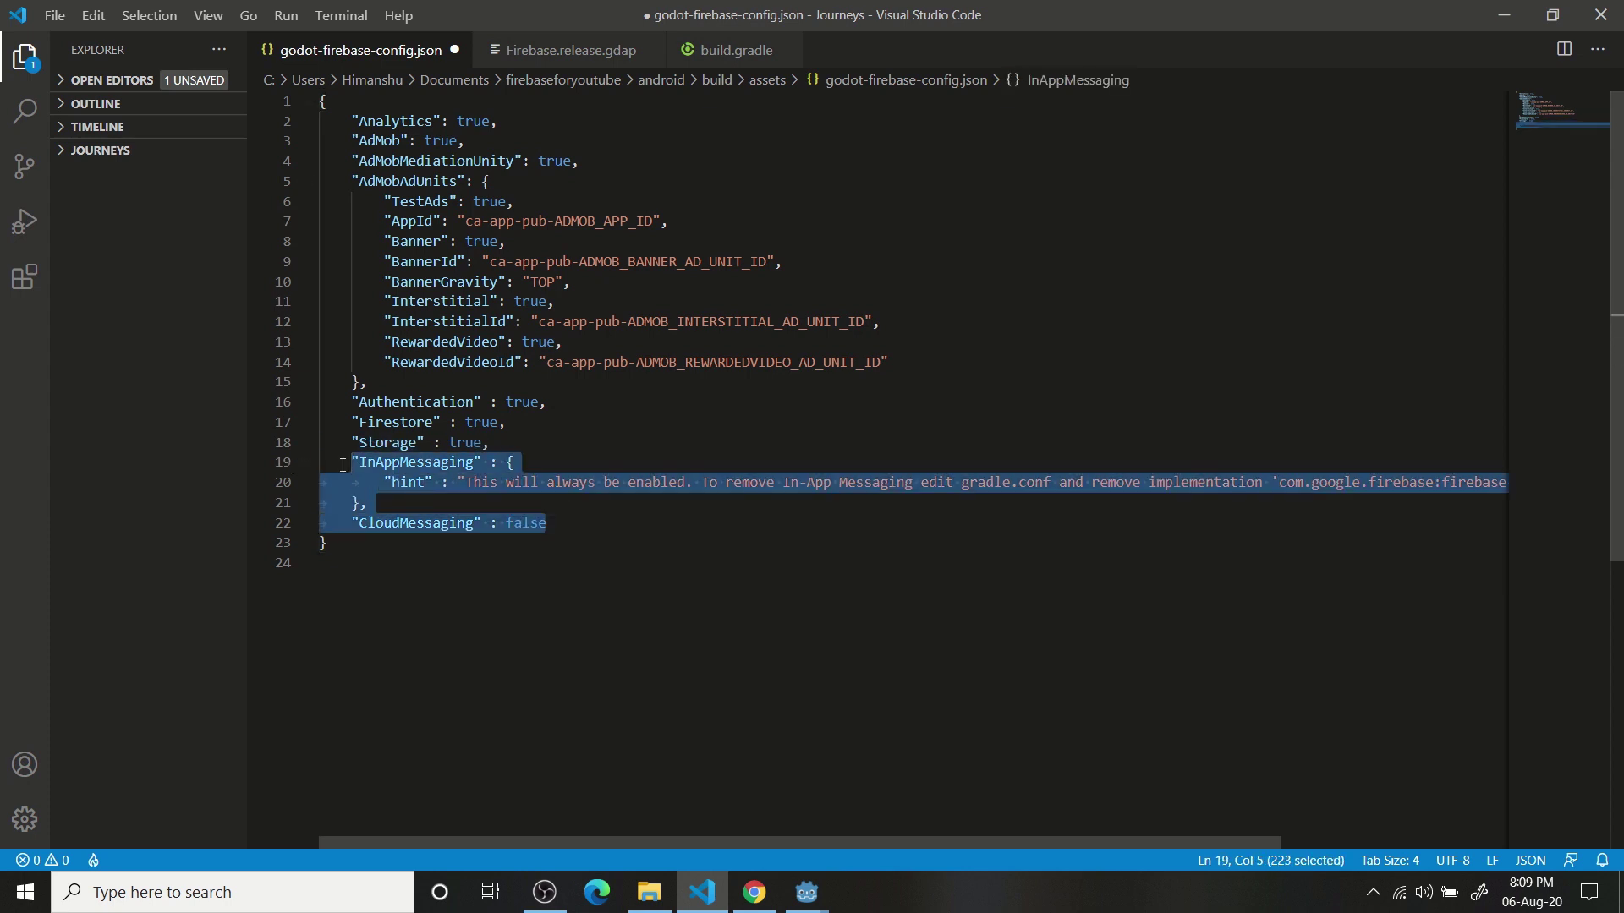
pyautogui.press('BackSpace')
pyautogui.click(410, 372)
pyautogui.moveTo(411, 372); pyautogui.dragTo(323, 141)
pyautogui.press('BackSpace')
pyautogui.press('BackSpace')
pyautogui.click(508, 182)
pyautogui.press('BackSpace')
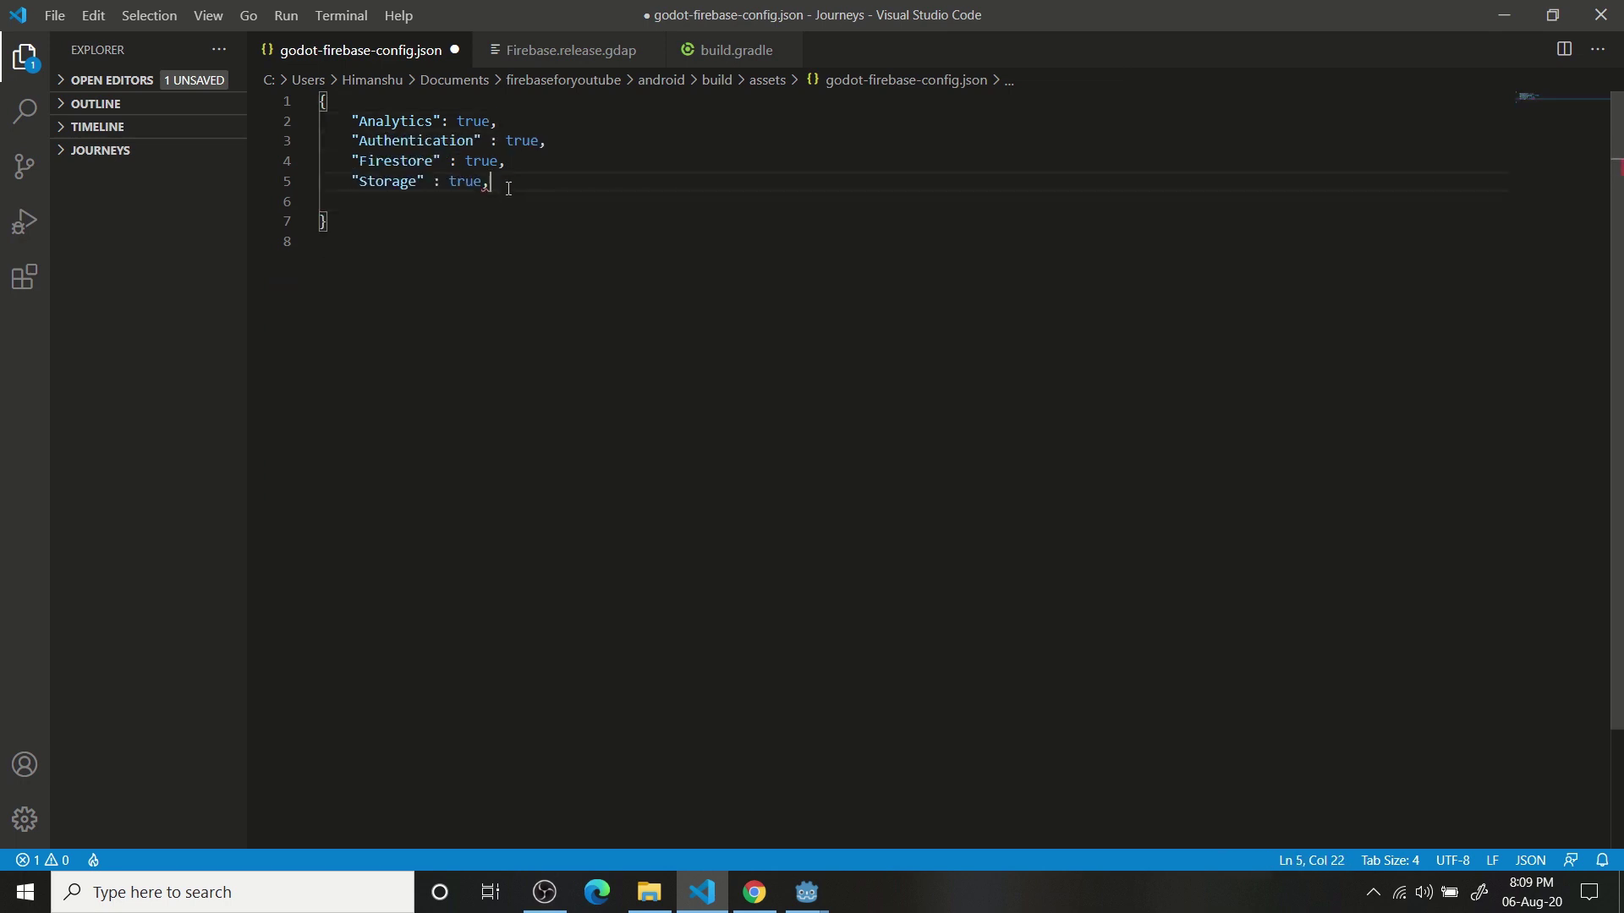
pyautogui.press('Down')
pyautogui.hotkey('shift', 'Up')
pyautogui.hotkey('shift', 'Up')
pyautogui.hotkey('shift', 'Up')
pyautogui.hotkey('shift', 'Up')
pyautogui.hotkey('shift', 'Up')
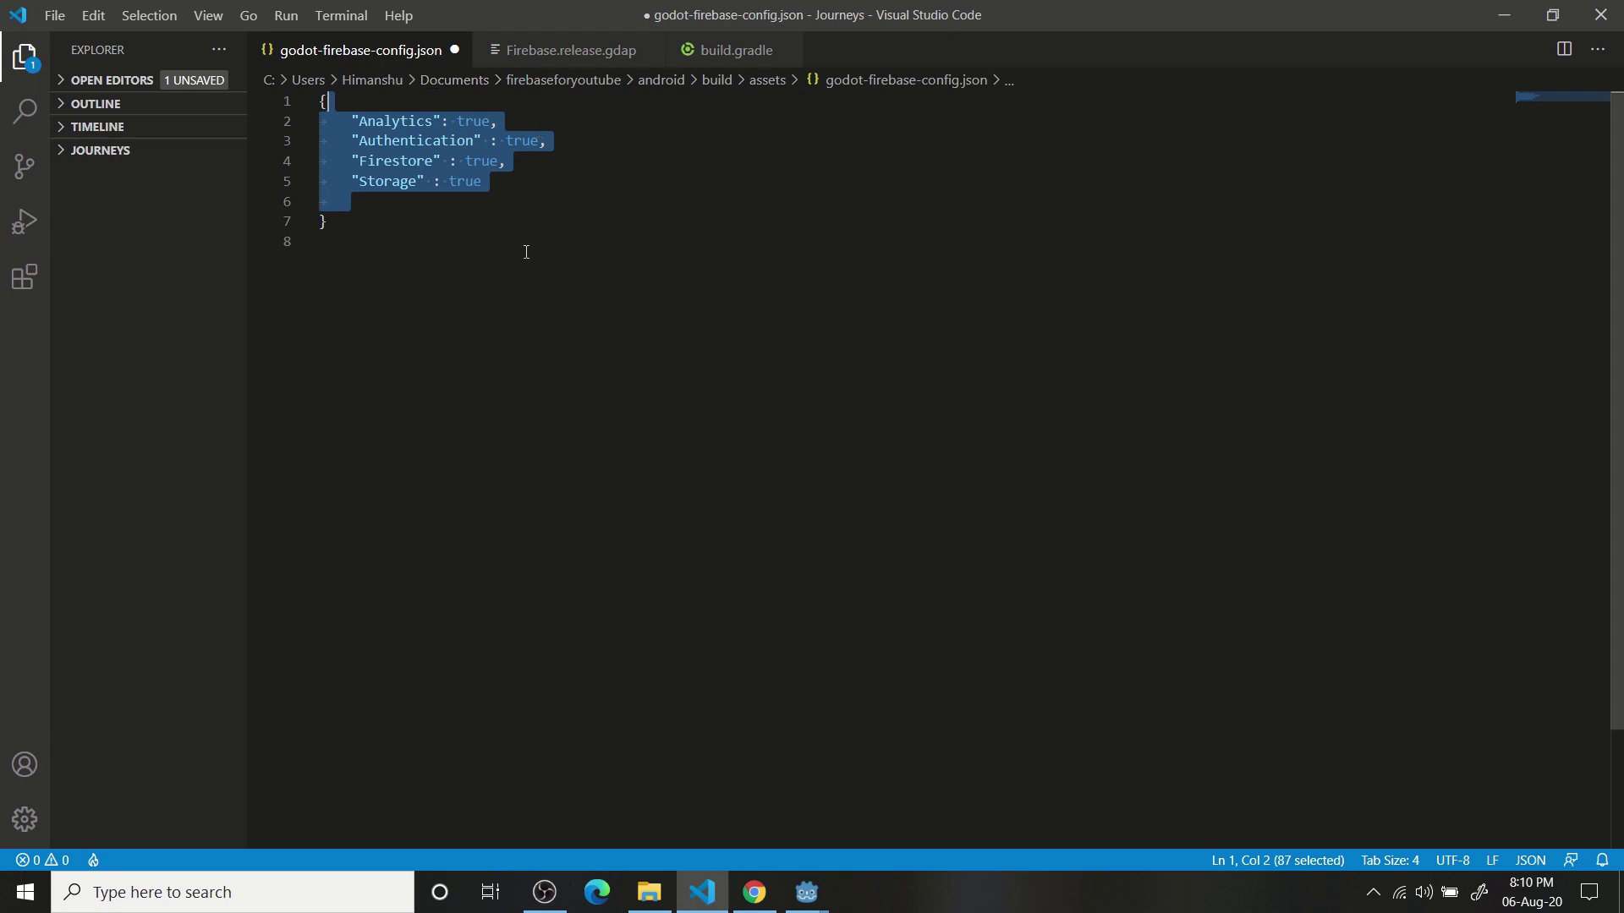
pyautogui.hotkey('ctrl', 's')
# Step: Open Firebase.release.gdap from the android plugins folder in Visual Studio Code
pyautogui.click(649, 892)
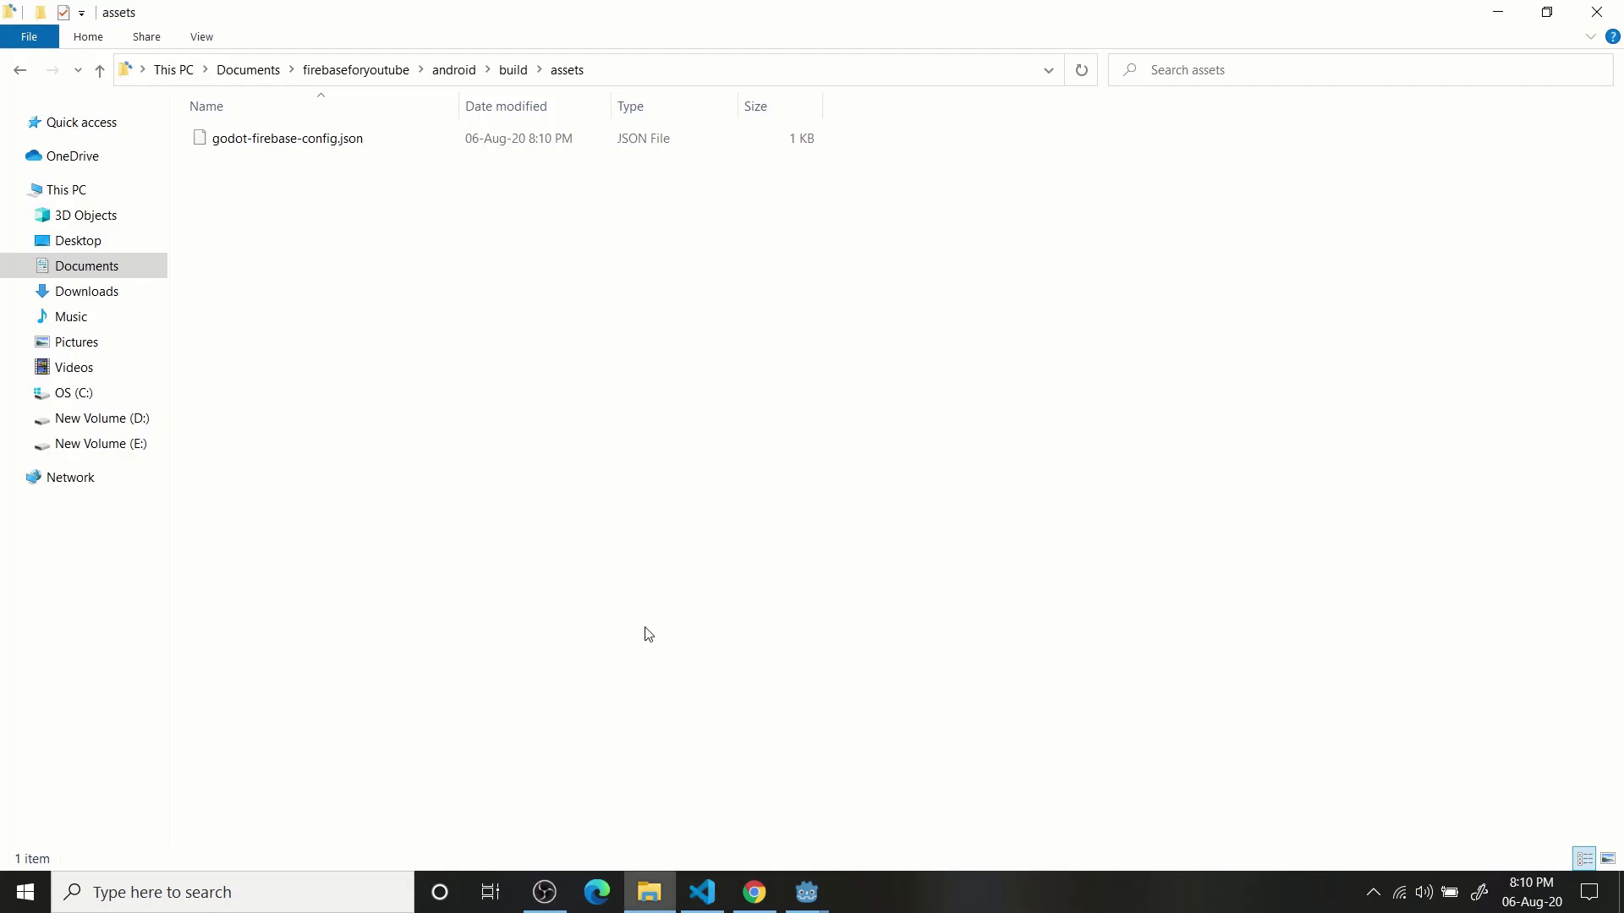
pyautogui.click(453, 69)
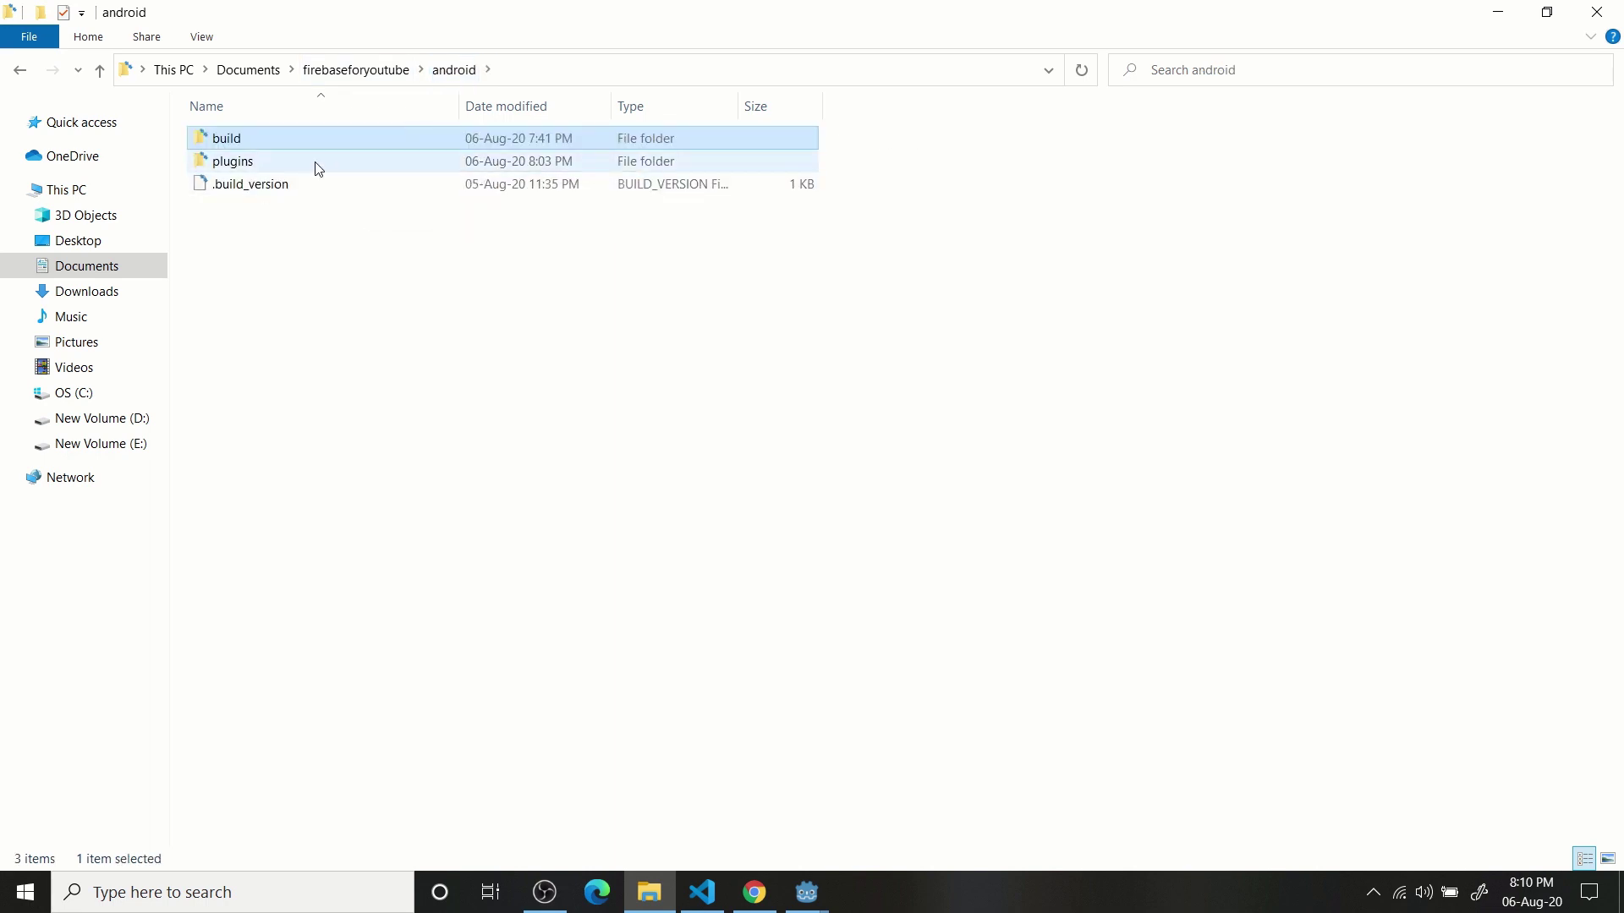
pyautogui.doubleClick(362, 165)
pyautogui.doubleClick(362, 160)
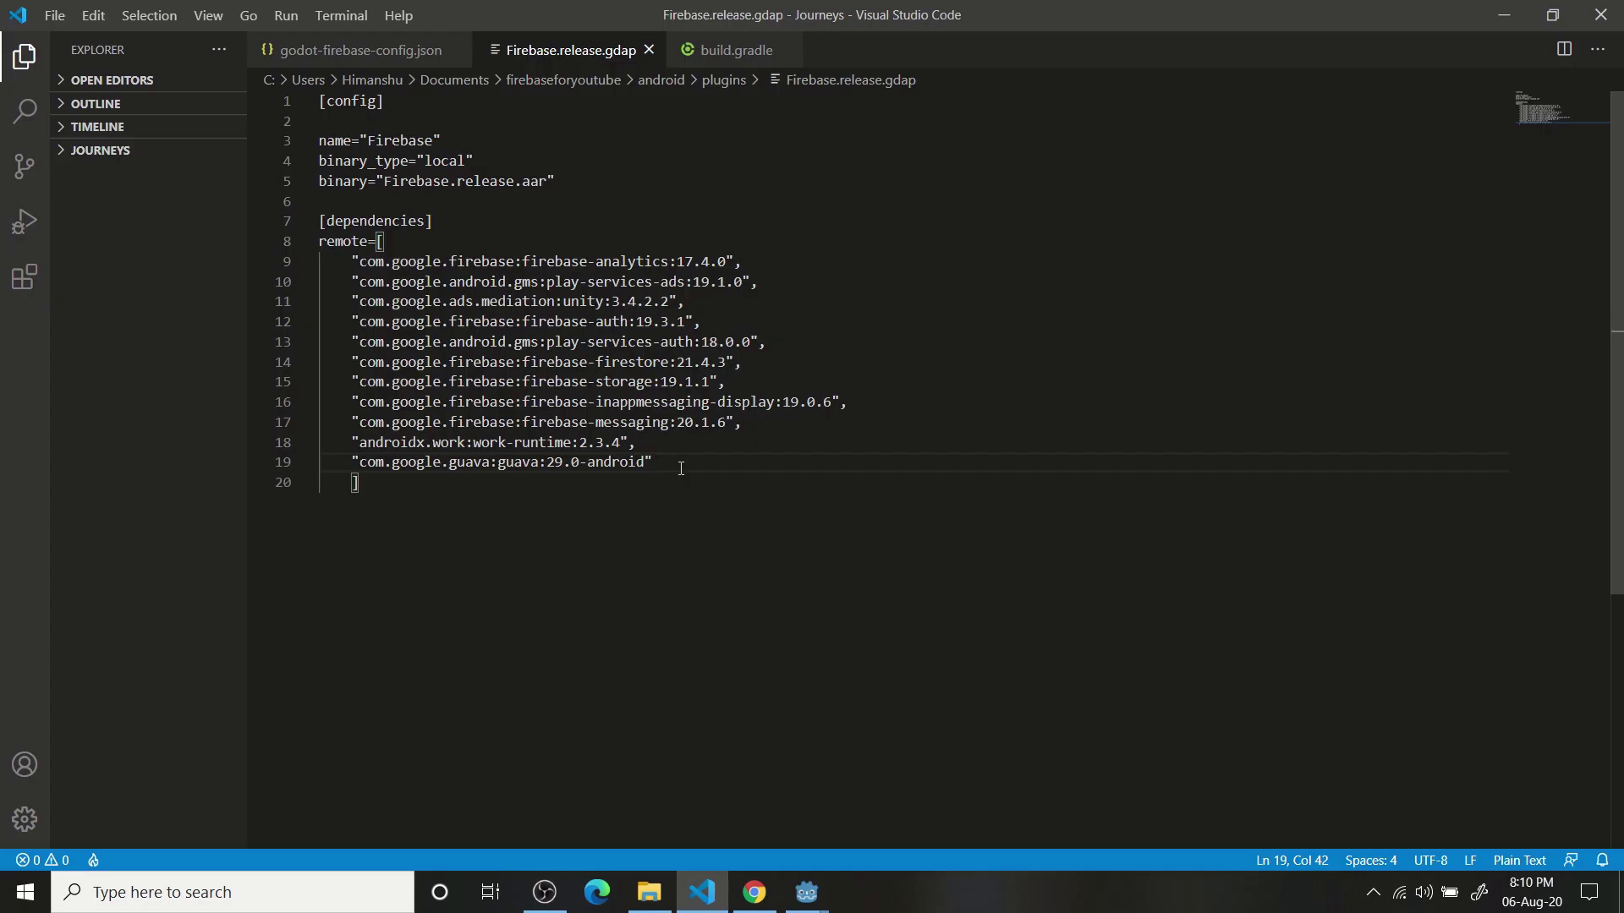
# Step: Delete the messaging, Unity mediation and play-services-ads dependency lines, then save
pyautogui.press('Up')
pyautogui.click(792, 428)
pyautogui.moveTo(741, 422); pyautogui.dragTo(346, 405)
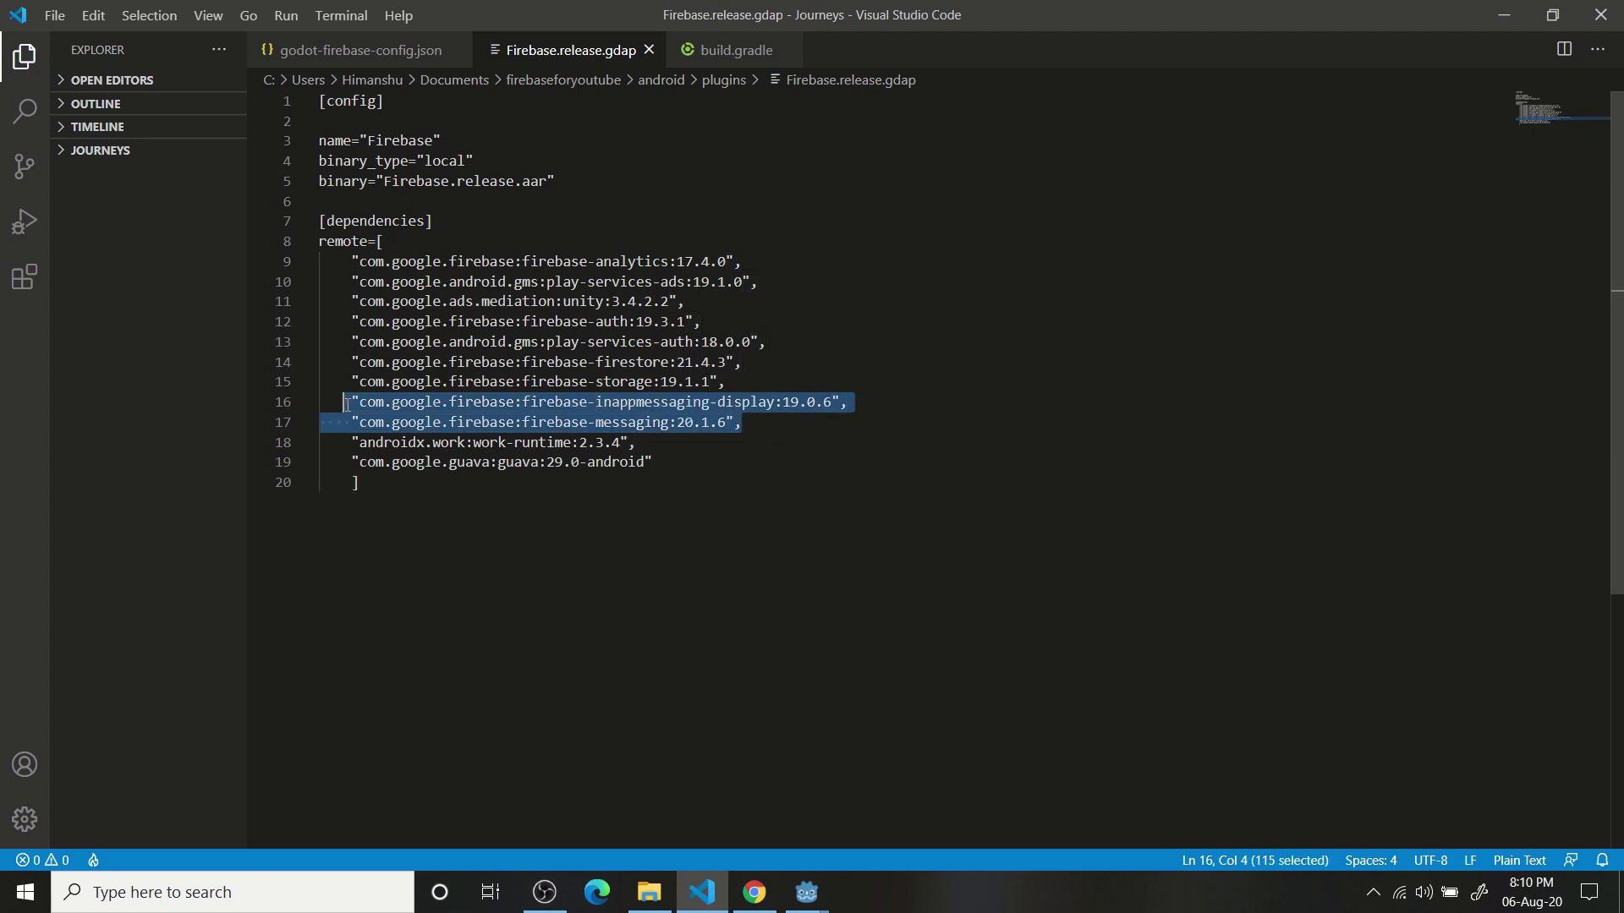
pyautogui.press('BackSpace')
pyautogui.press('BackSpace')
pyautogui.press('BackSpace')
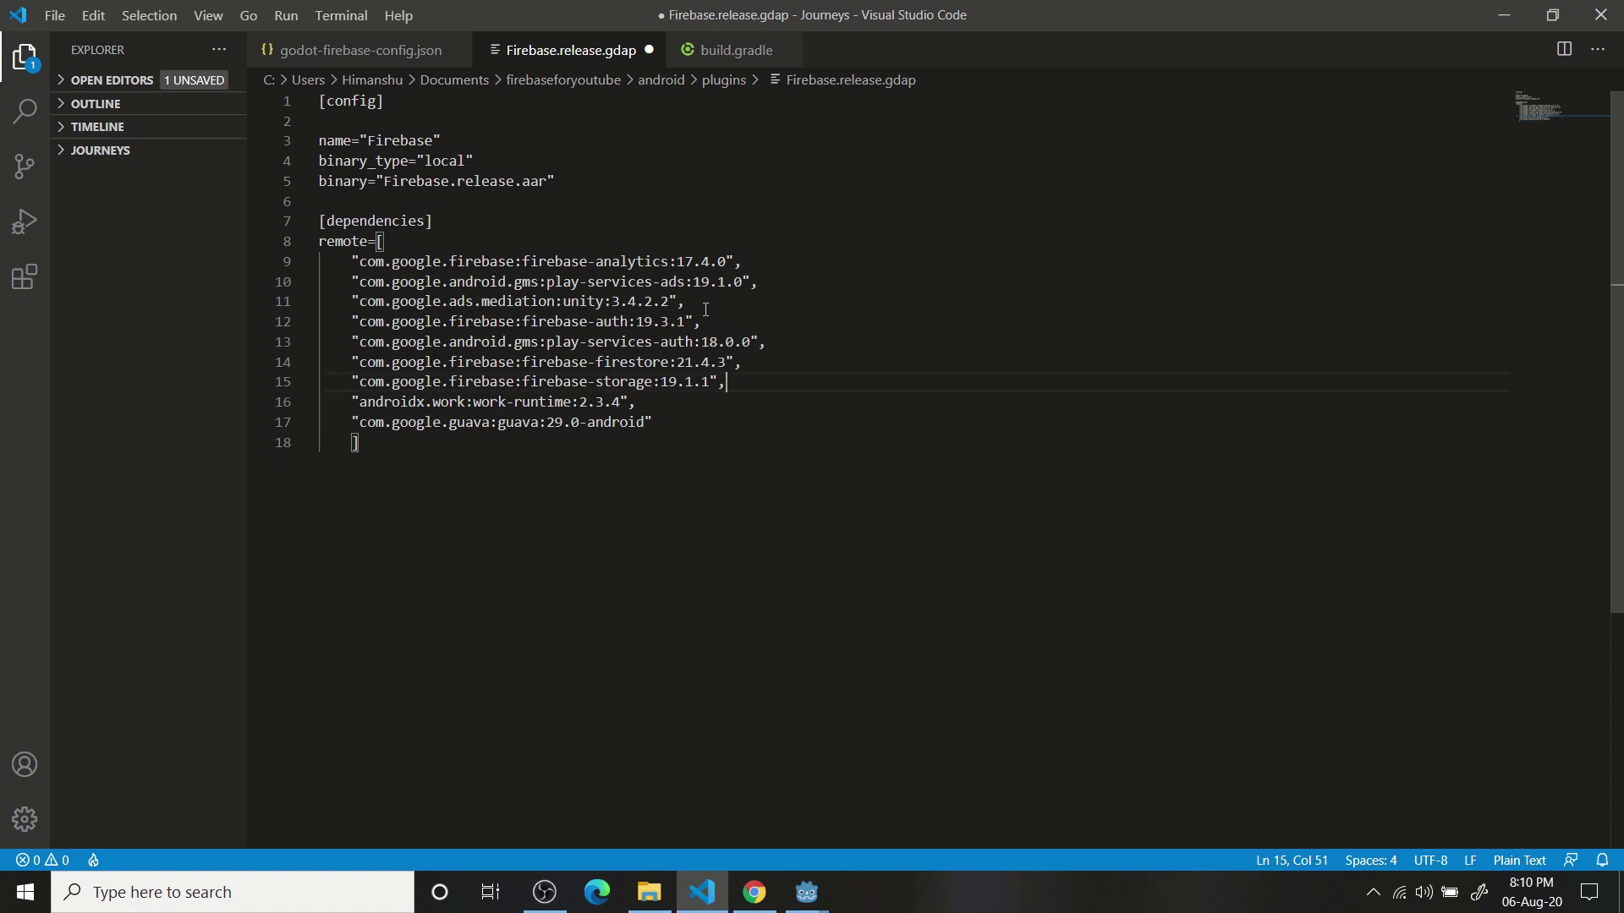
pyautogui.moveTo(699, 303); pyautogui.dragTo(336, 302)
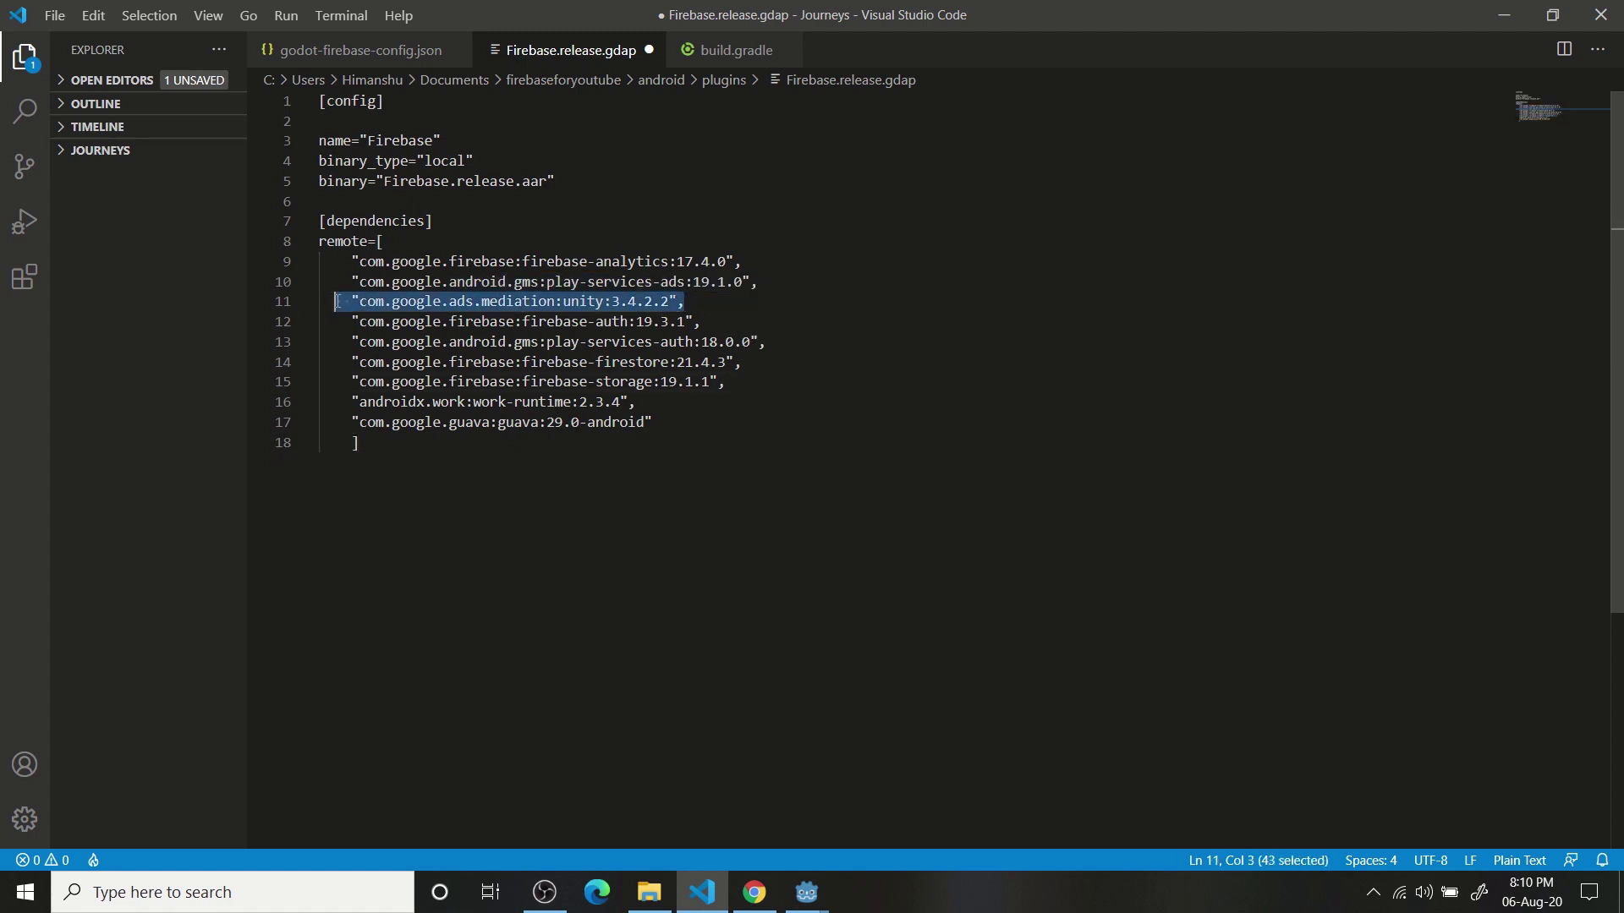
pyautogui.press('BackSpace')
pyautogui.press('BackSpace')
pyautogui.press('BackSpace')
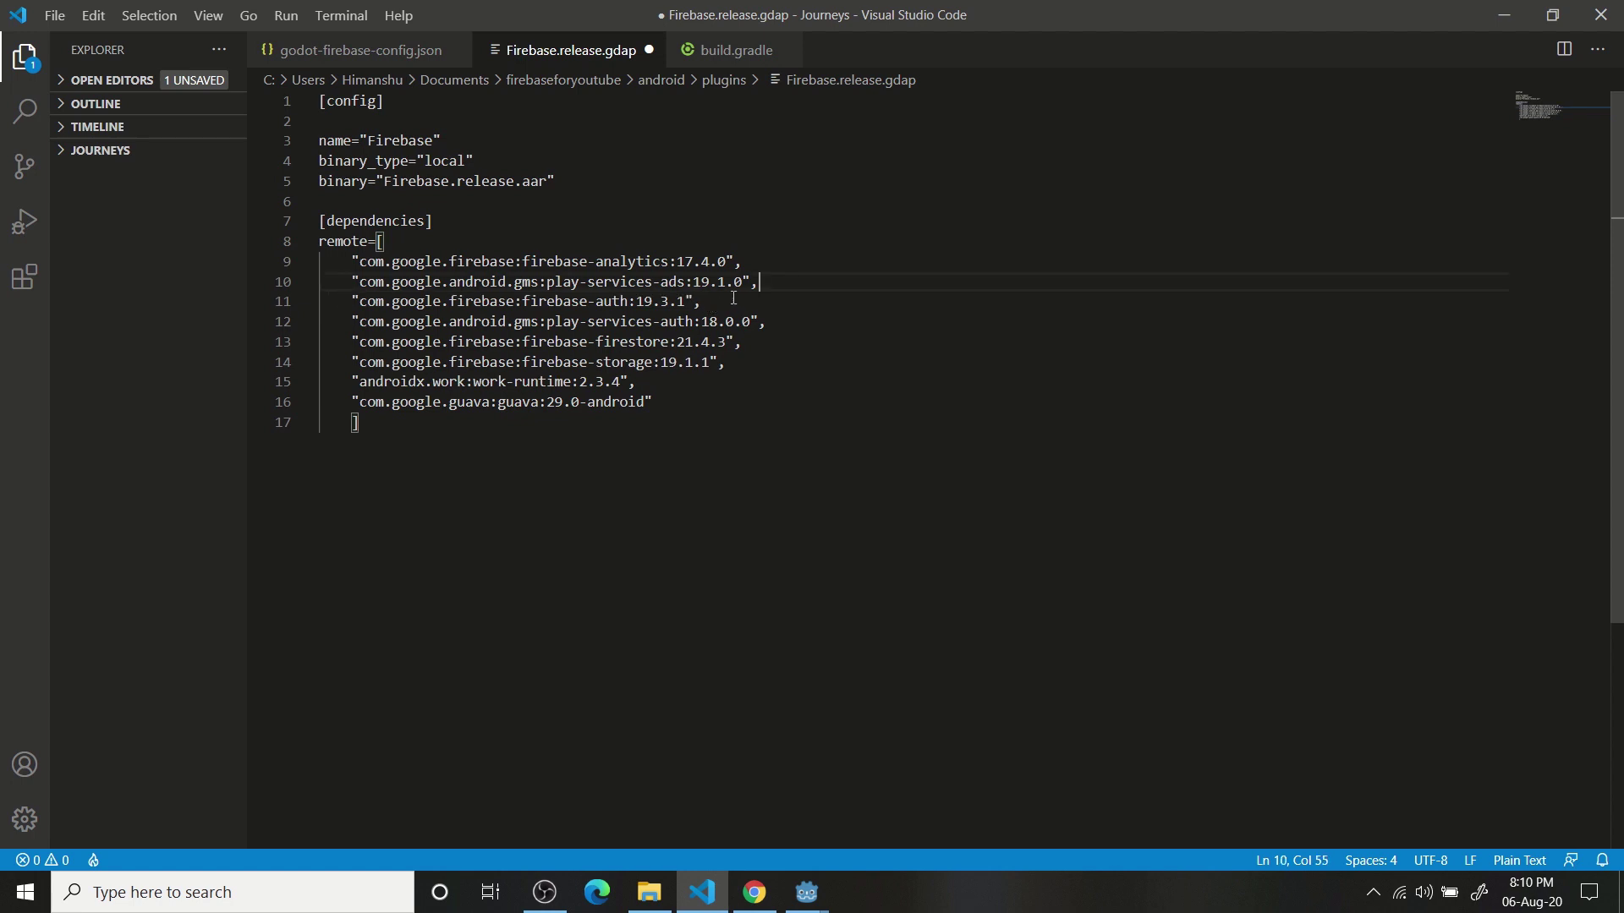
pyautogui.hotkey('shift', 'Up')
pyautogui.press('BackSpace')
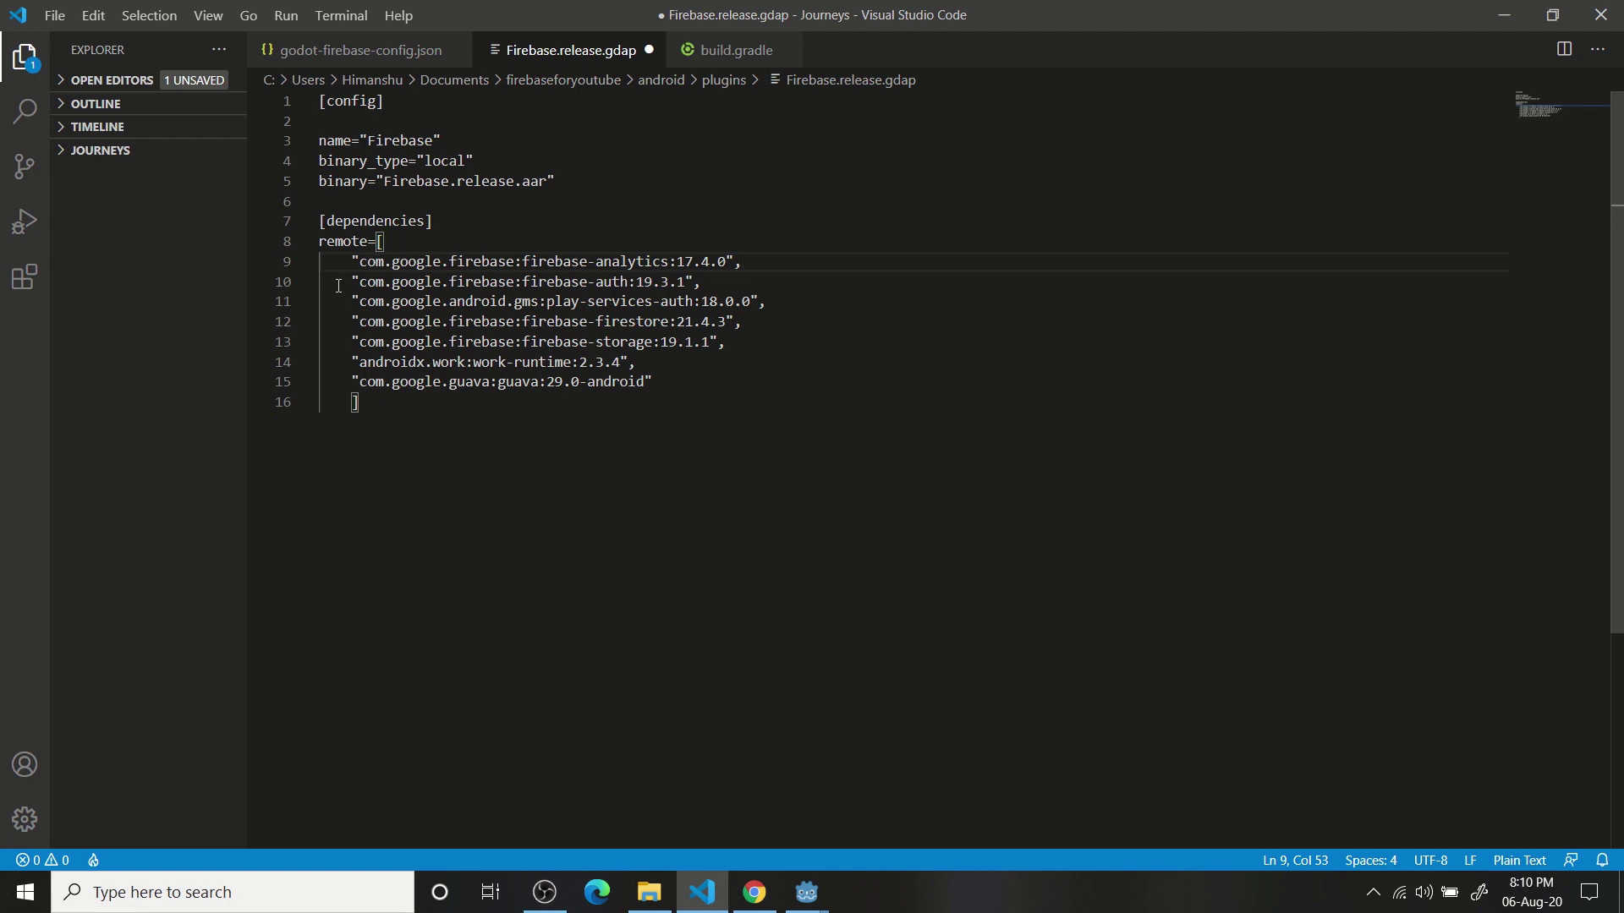
pyautogui.hotkey('ctrl', 's')
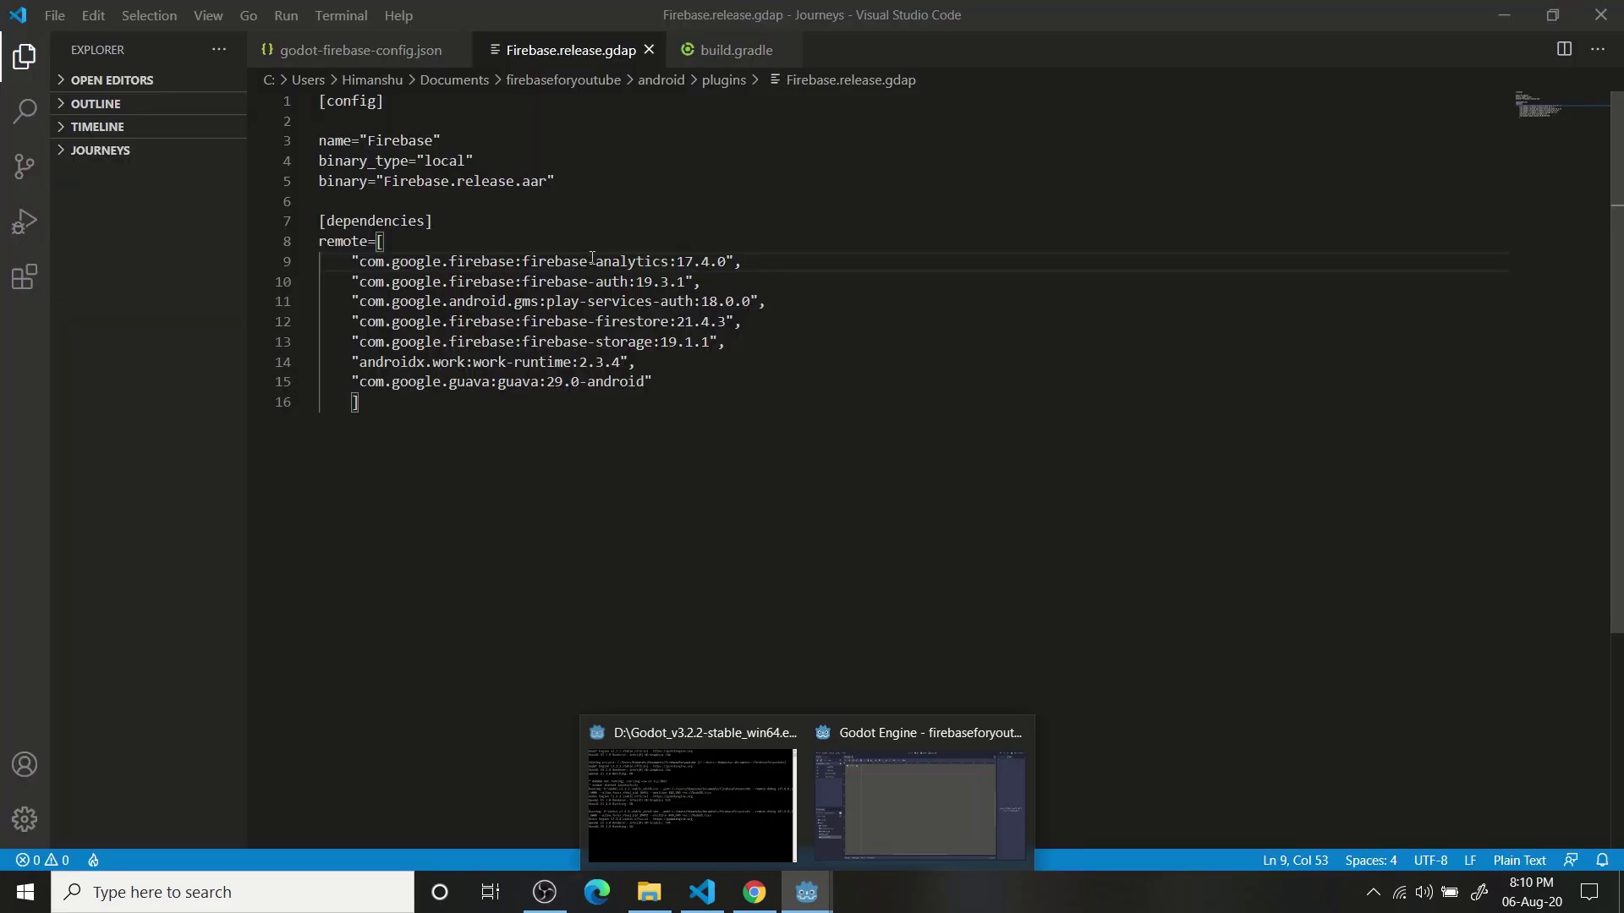
# Step: Open firebase.gd and review the Firebase init, singleton setup, Google sign-in and message handler
pyautogui.click(952, 457)
pyautogui.hotkey('alt', 'Tab')
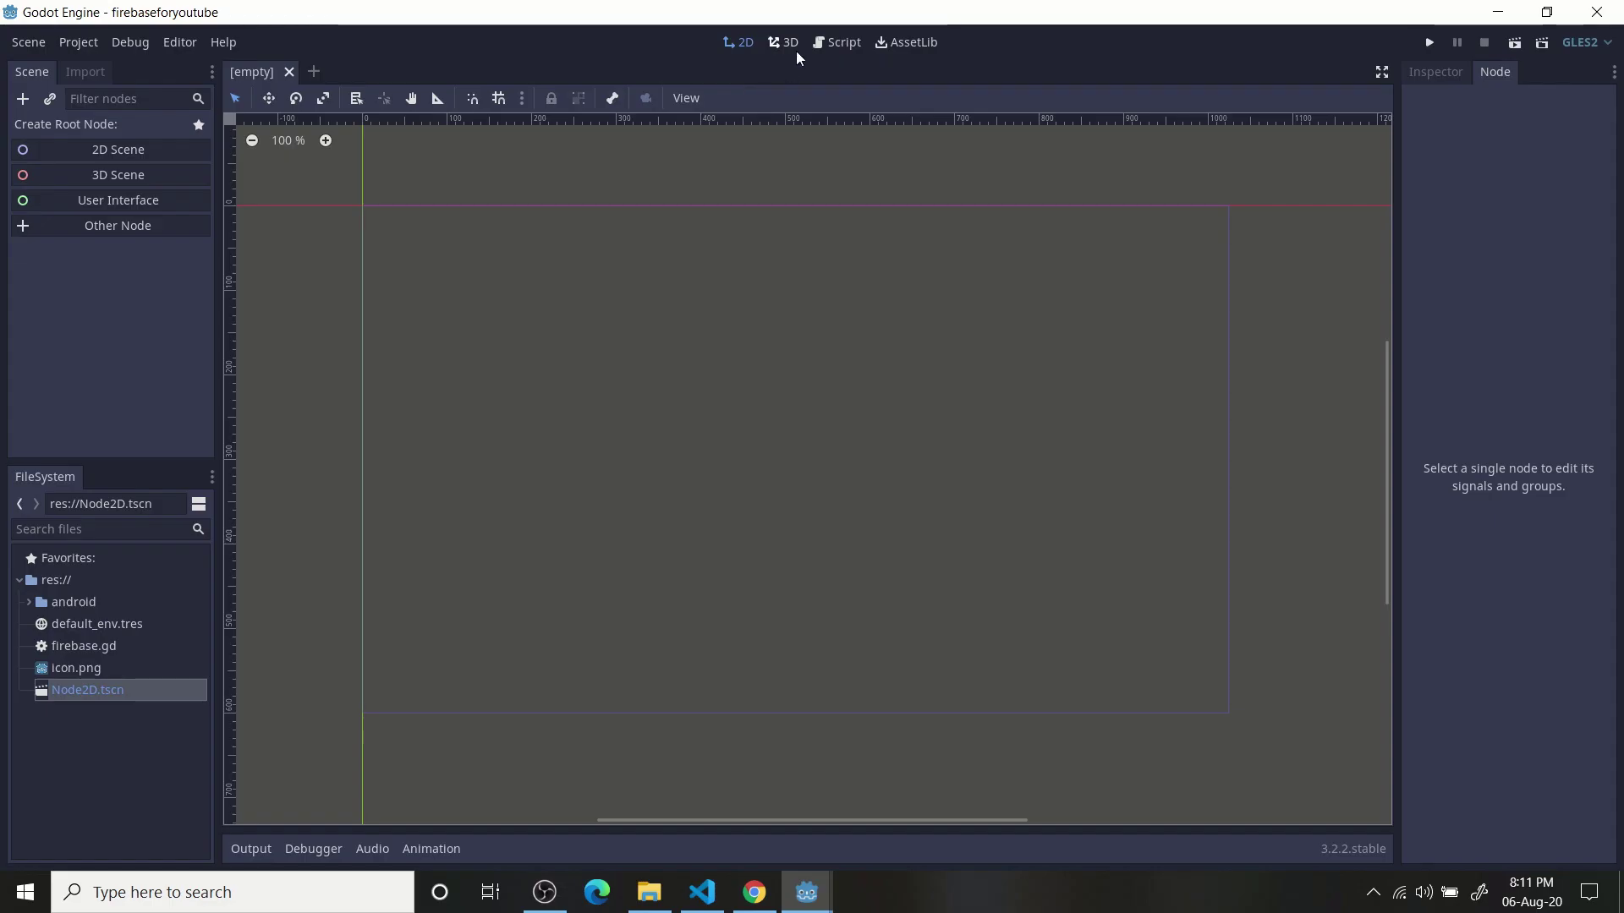
pyautogui.click(844, 49)
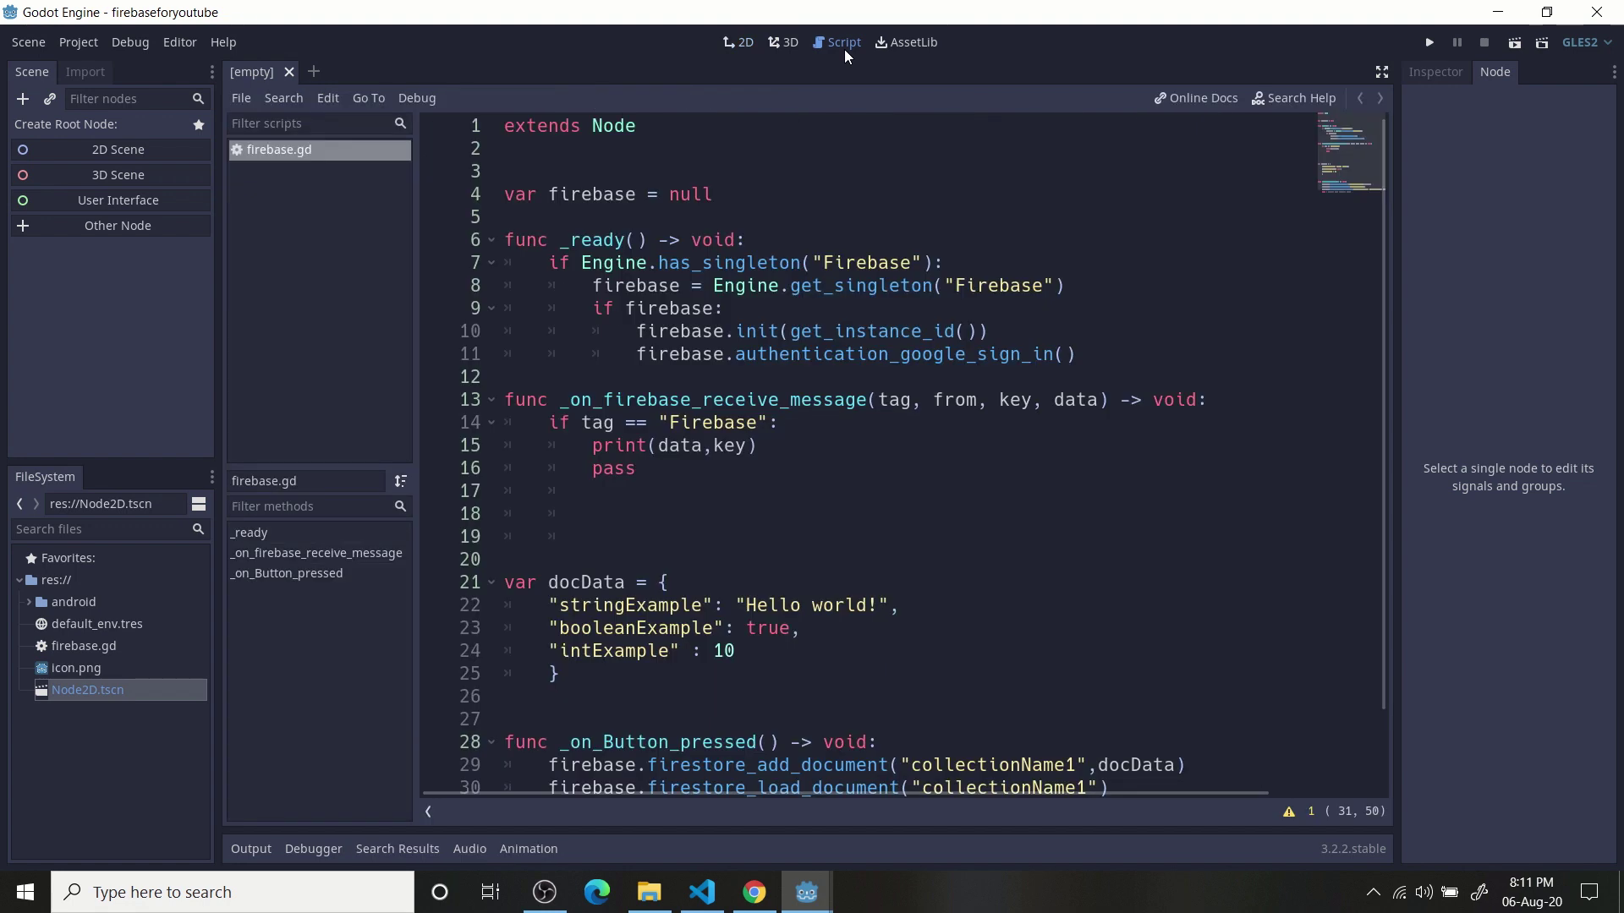
pyautogui.click(1003, 334)
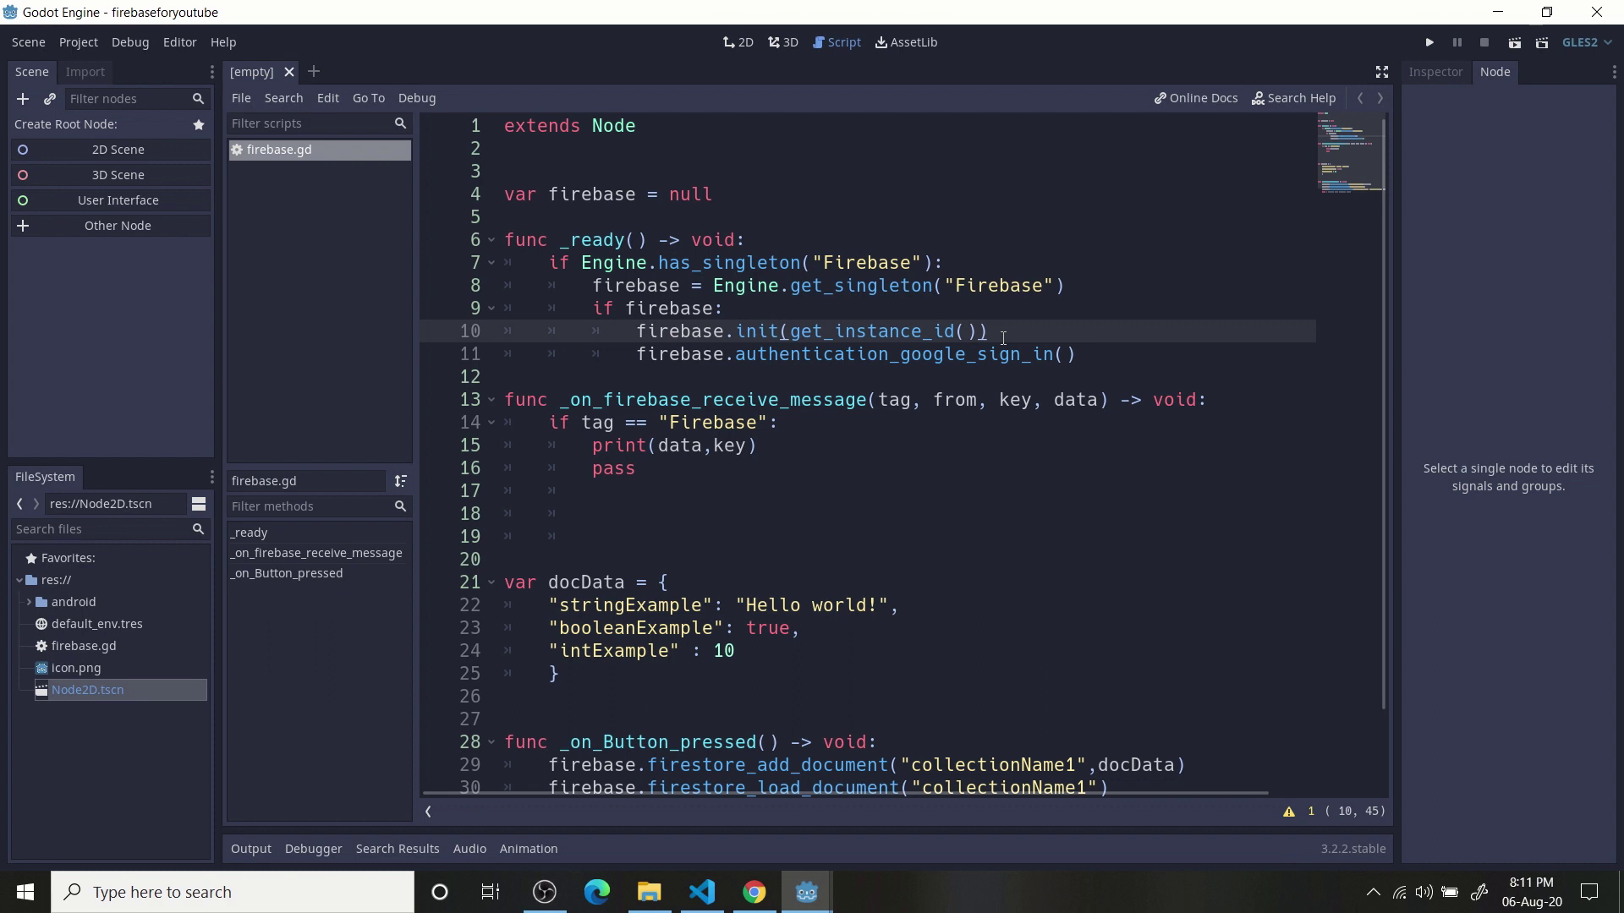
pyautogui.moveTo(1003, 337); pyautogui.dragTo(588, 269)
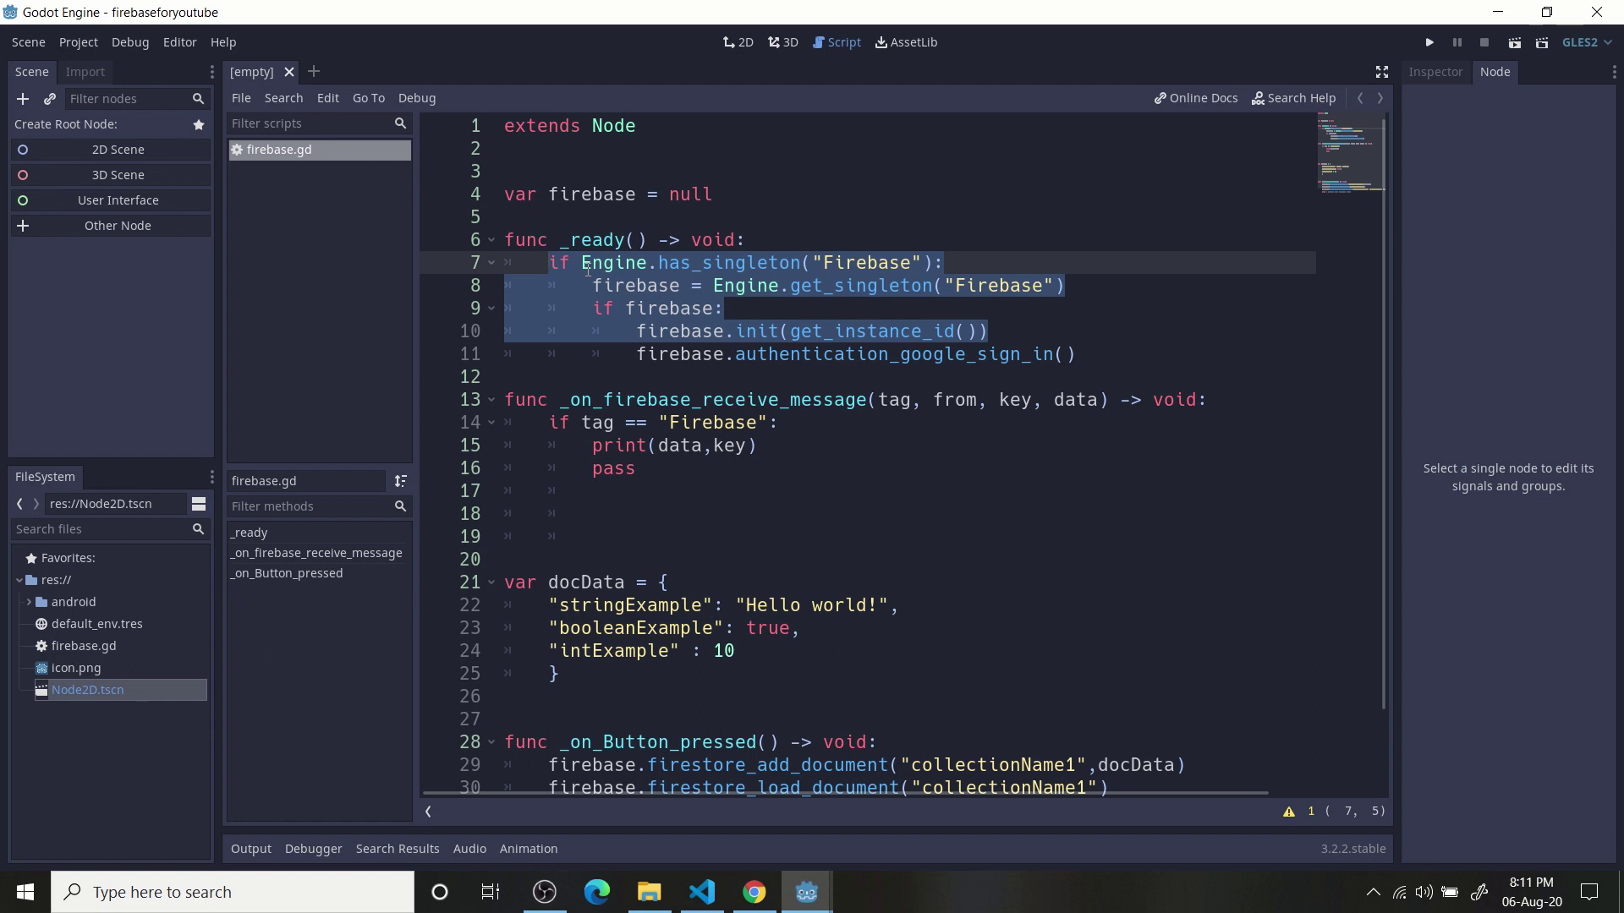
pyautogui.click(592, 269)
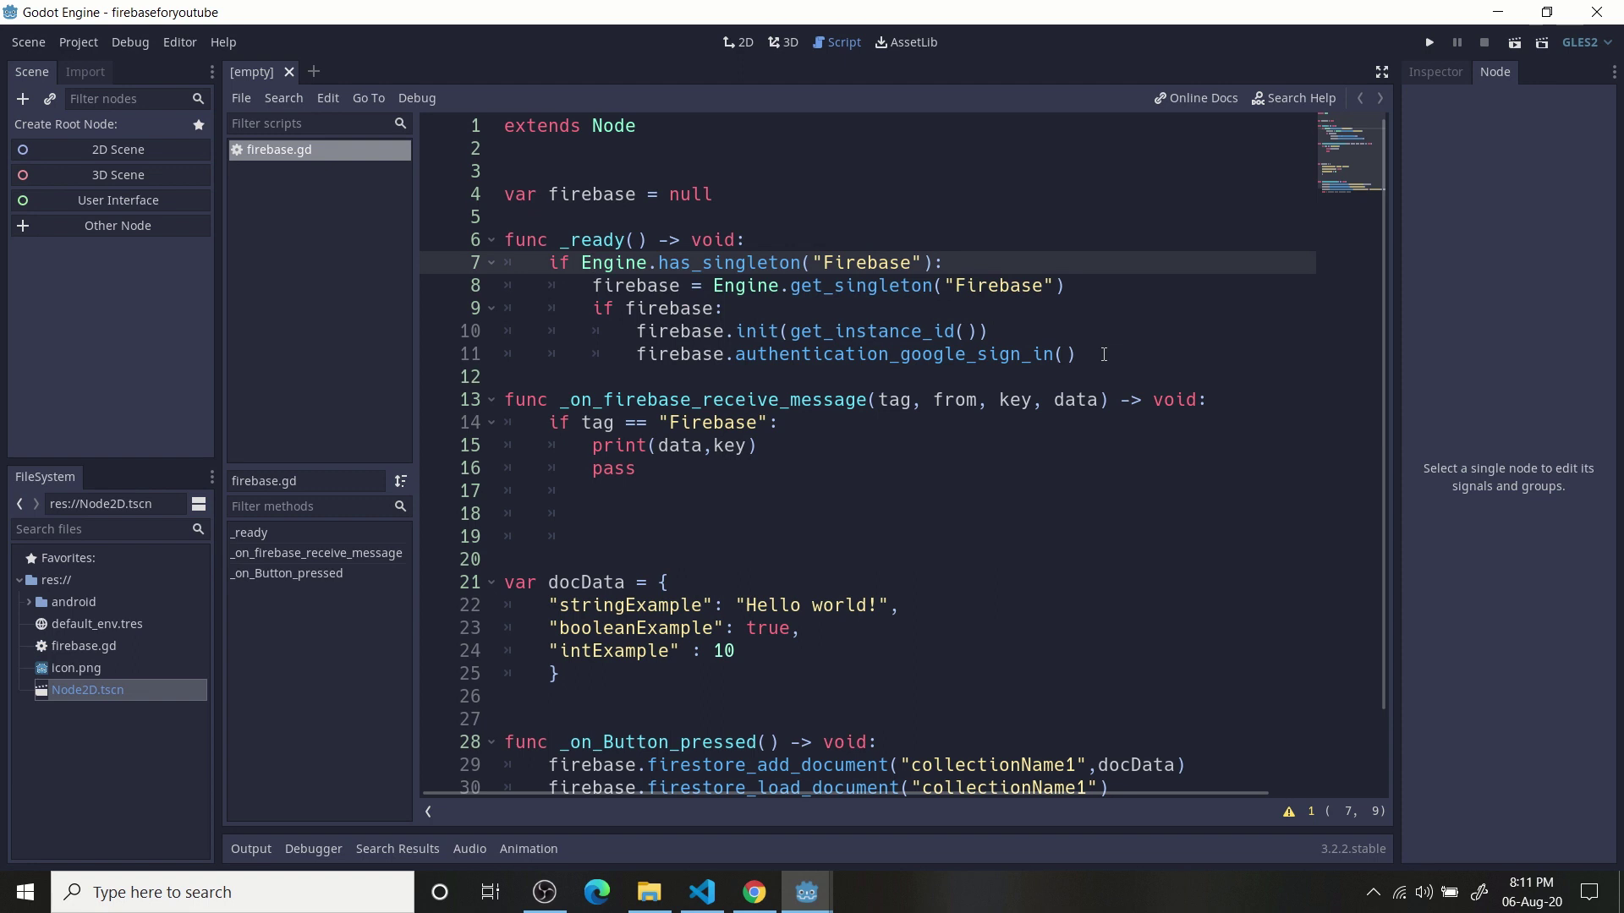
pyautogui.moveTo(1104, 355); pyautogui.dragTo(637, 354)
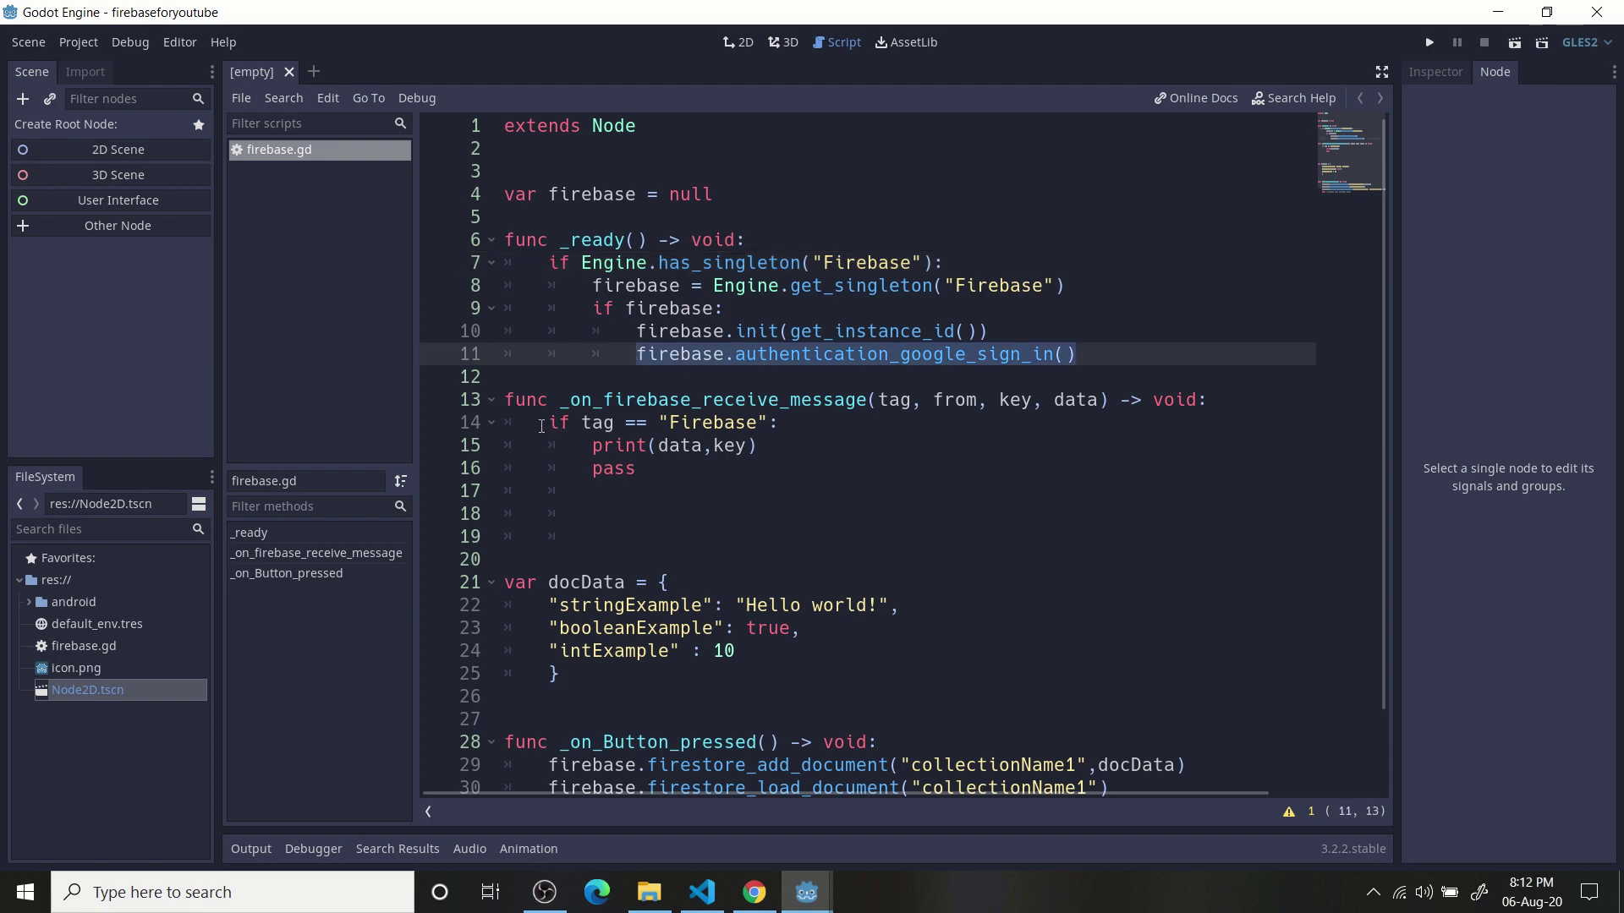
pyautogui.click(1015, 447)
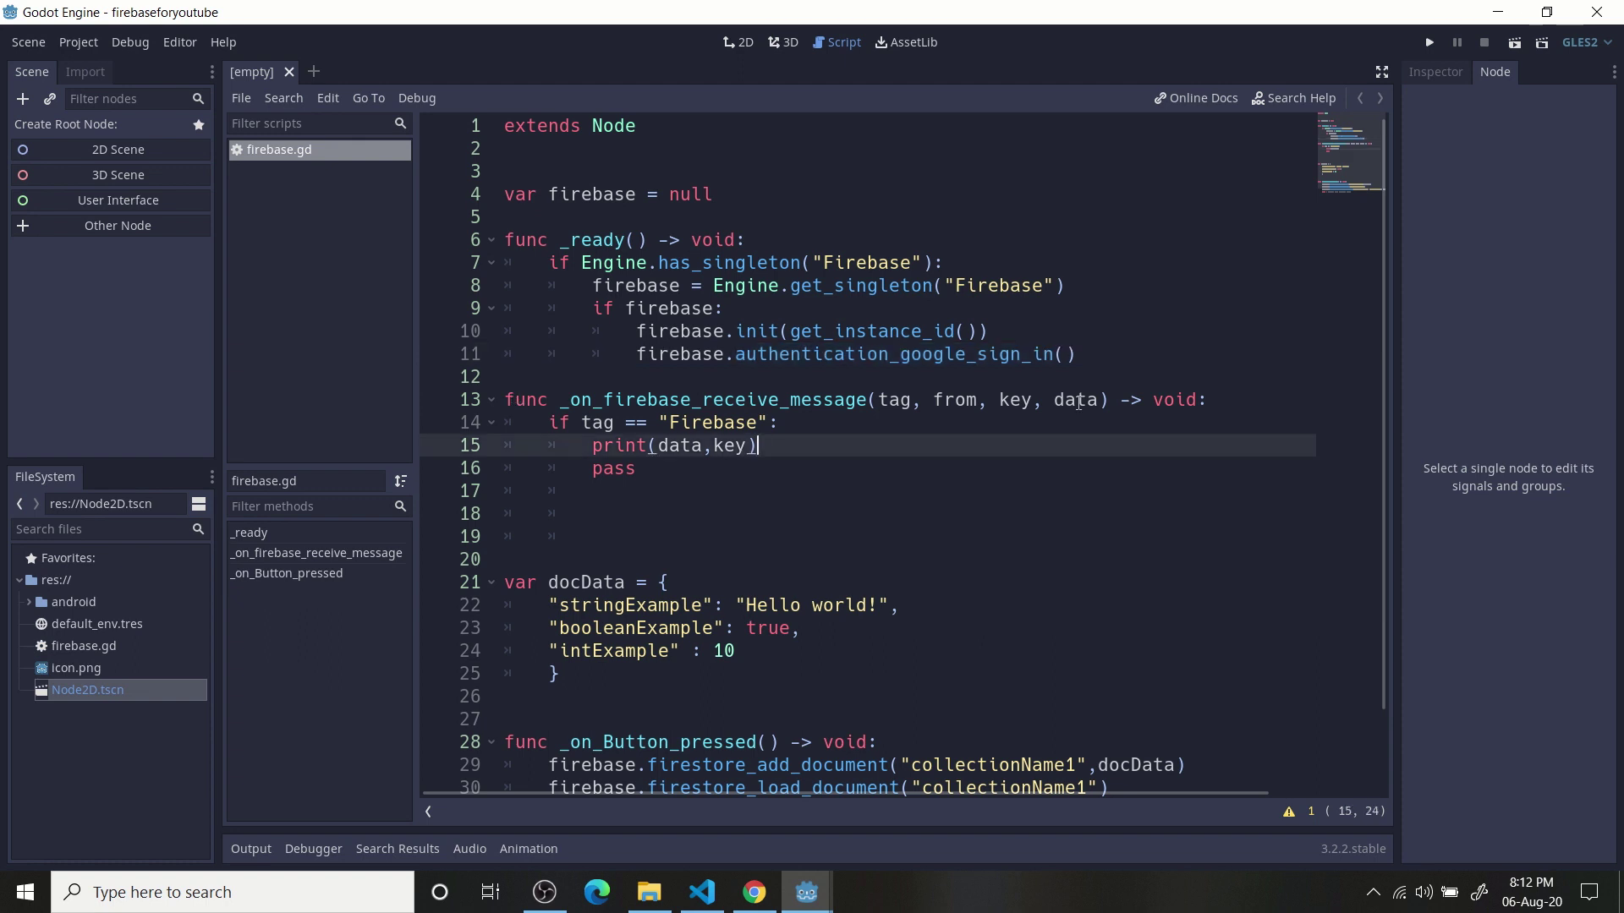
pyautogui.moveTo(1043, 400)
pyautogui.mouseDown()
pyautogui.moveTo(1092, 401)
pyautogui.moveTo(782, 423)
pyautogui.moveTo(1098, 401)
pyautogui.mouseUp()
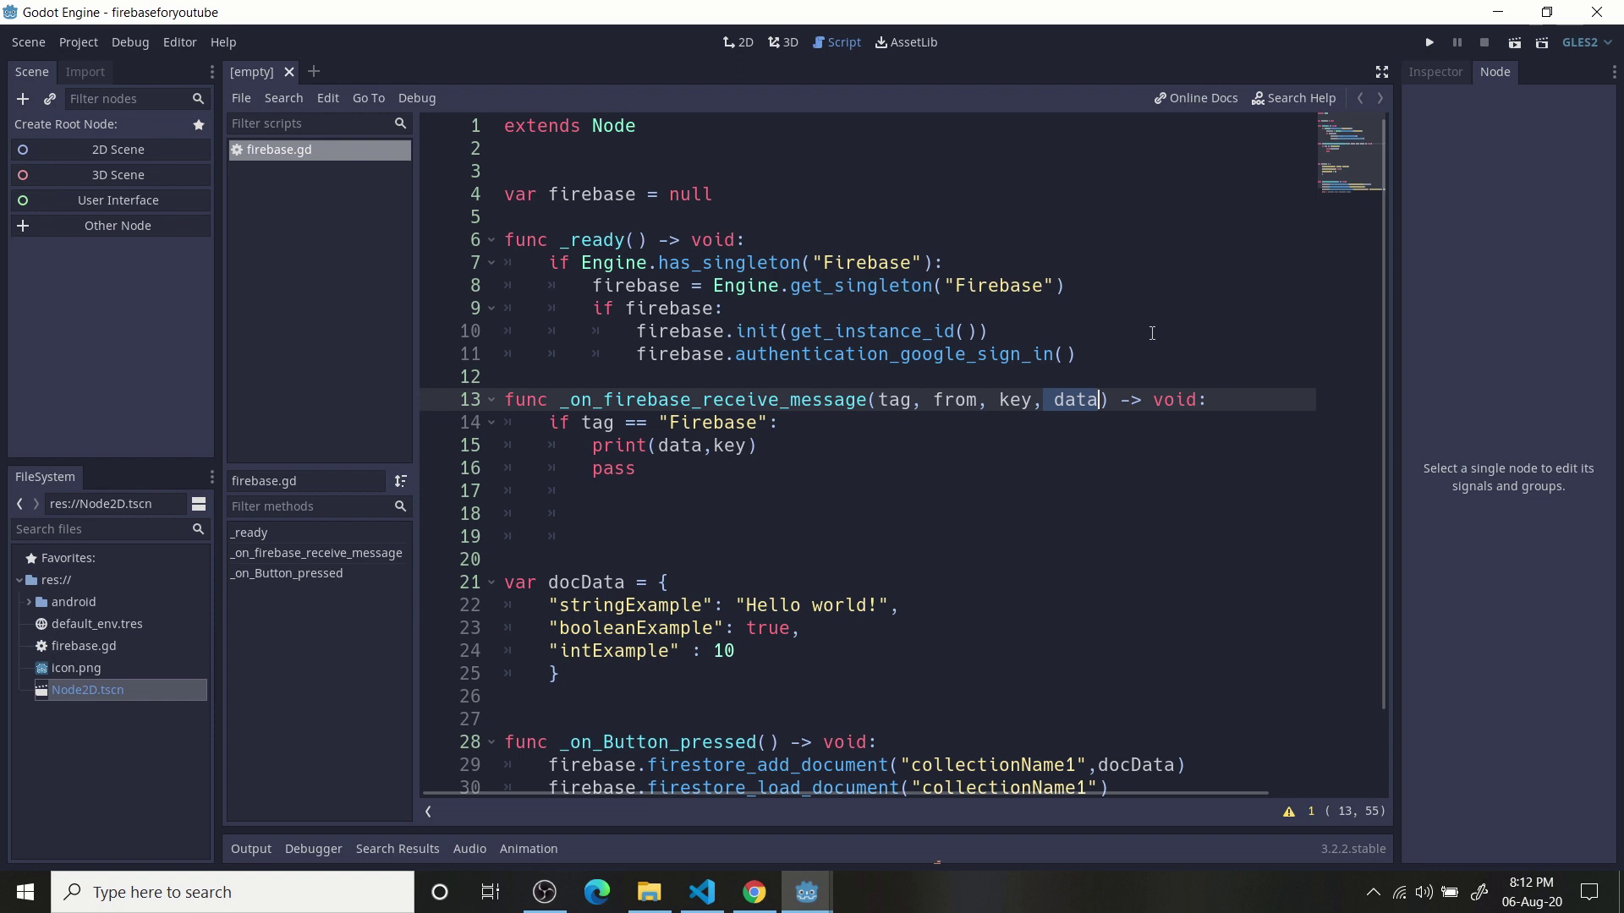
# Step: Review the docData dictionary, the collectionName1 add-document call and the set-document-data call
pyautogui.scroll(-2, 1152, 334)
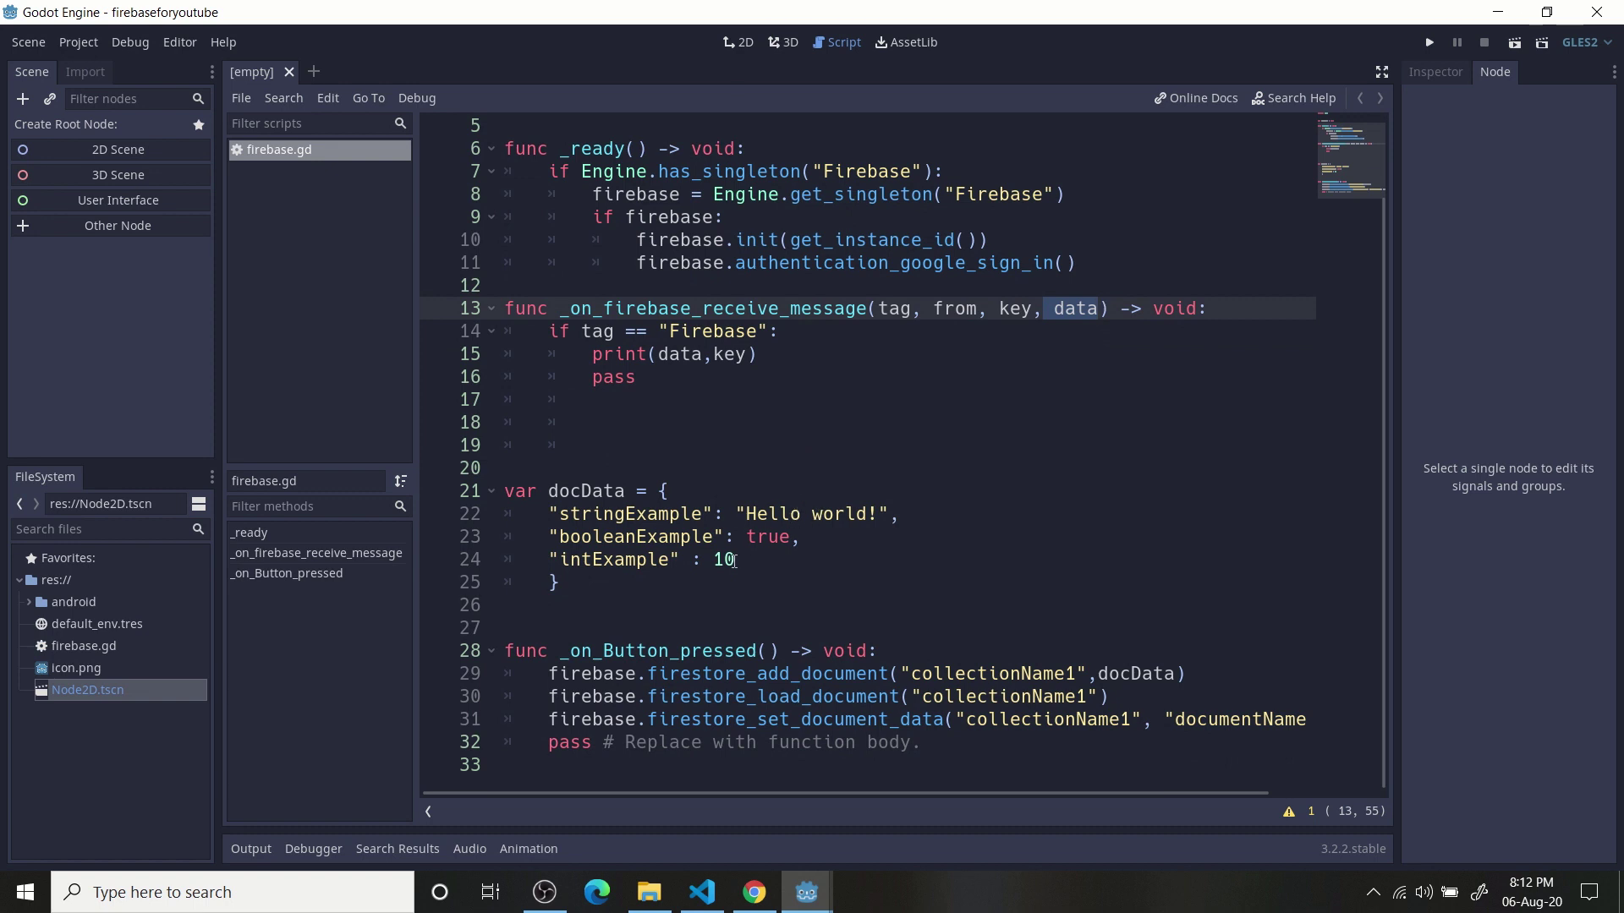
pyautogui.doubleClick(1001, 674)
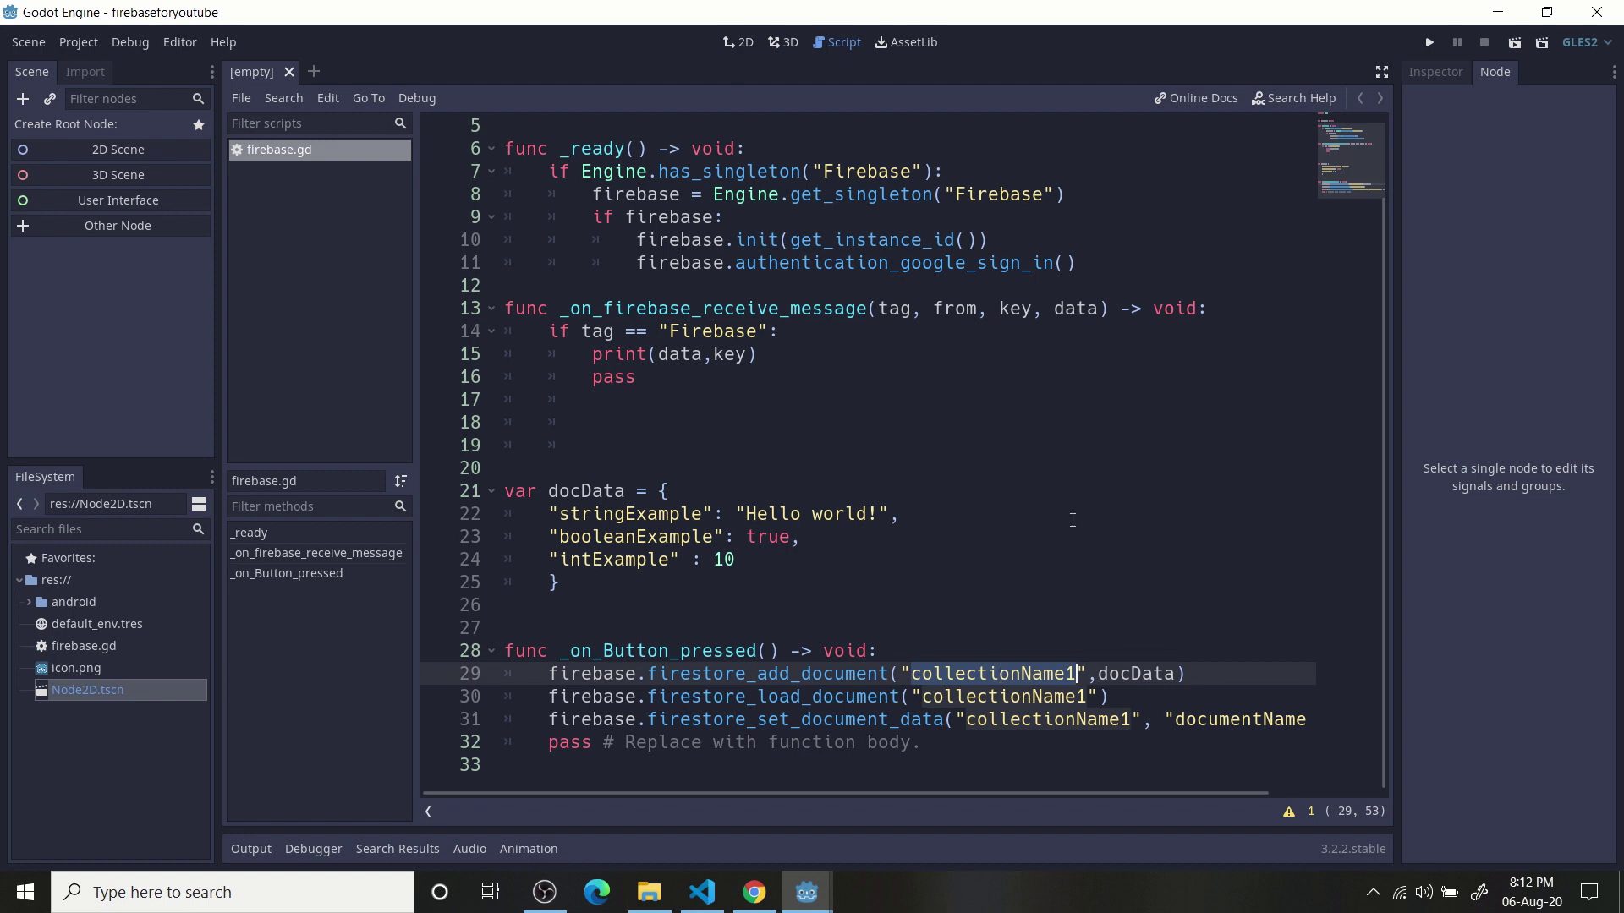
pyautogui.moveTo(561, 584); pyautogui.dragTo(502, 492)
pyautogui.click(857, 557)
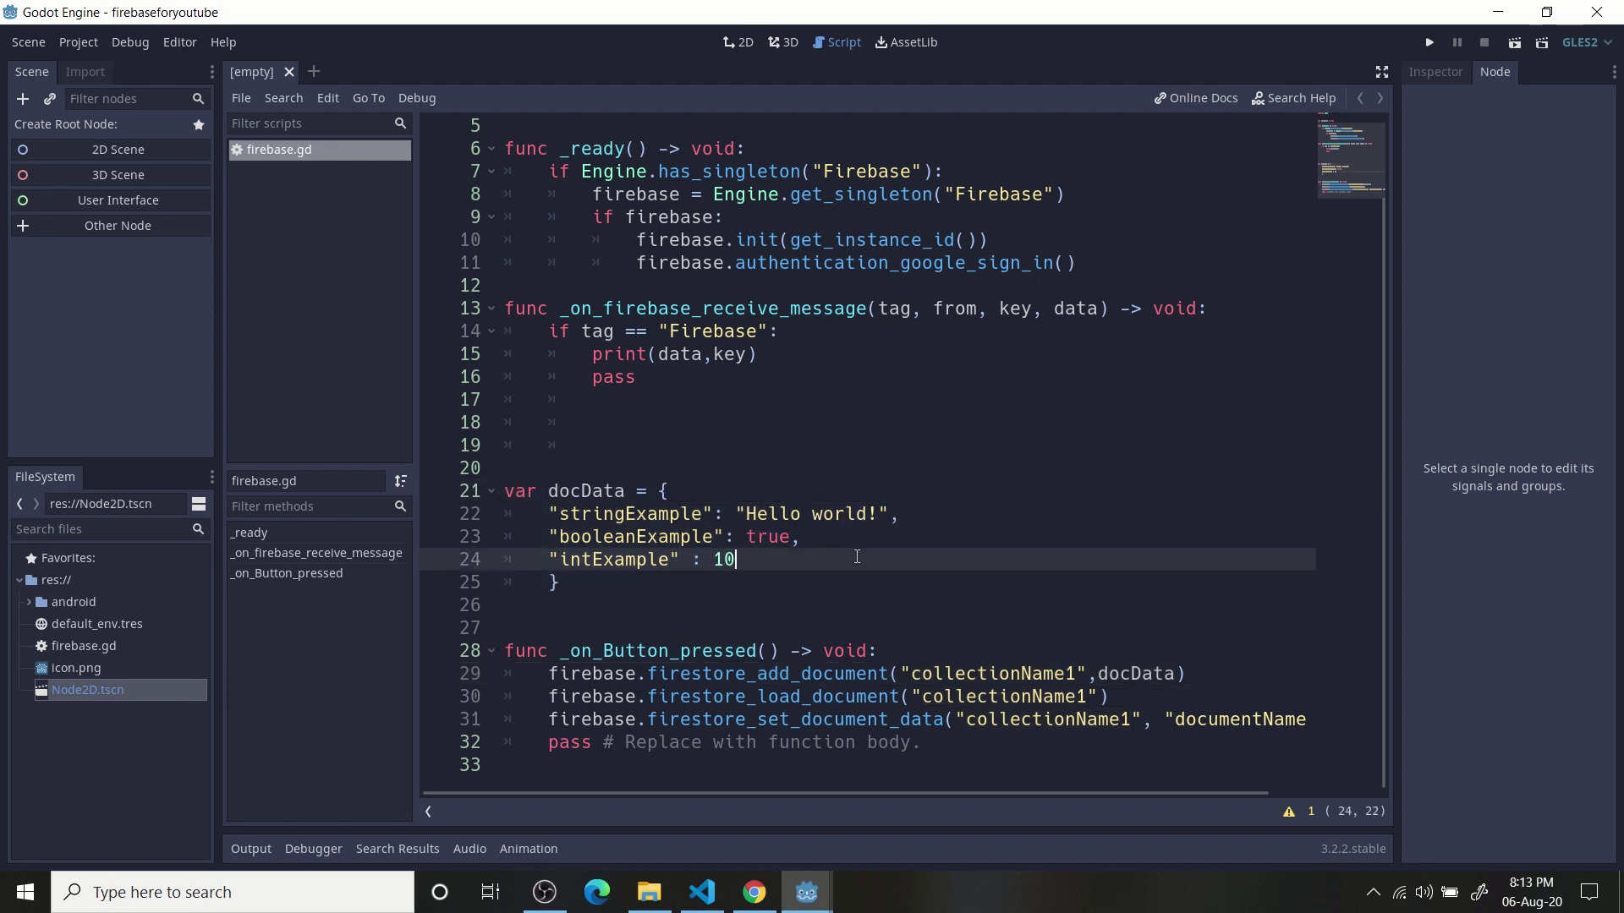
pyautogui.click(716, 592)
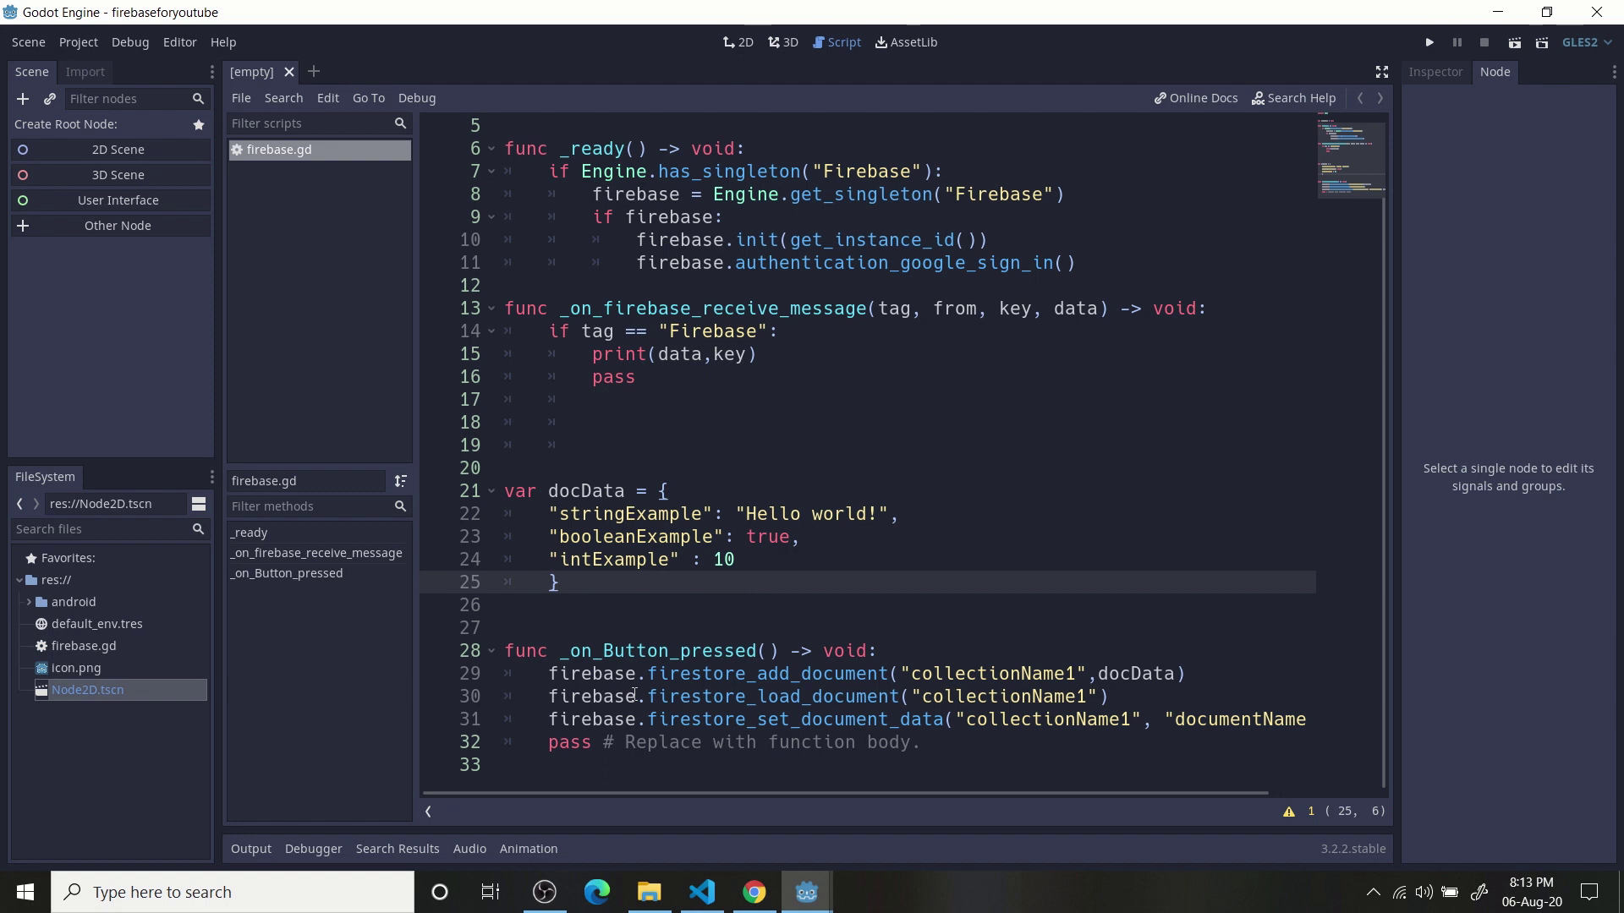
pyautogui.doubleClick(573, 699)
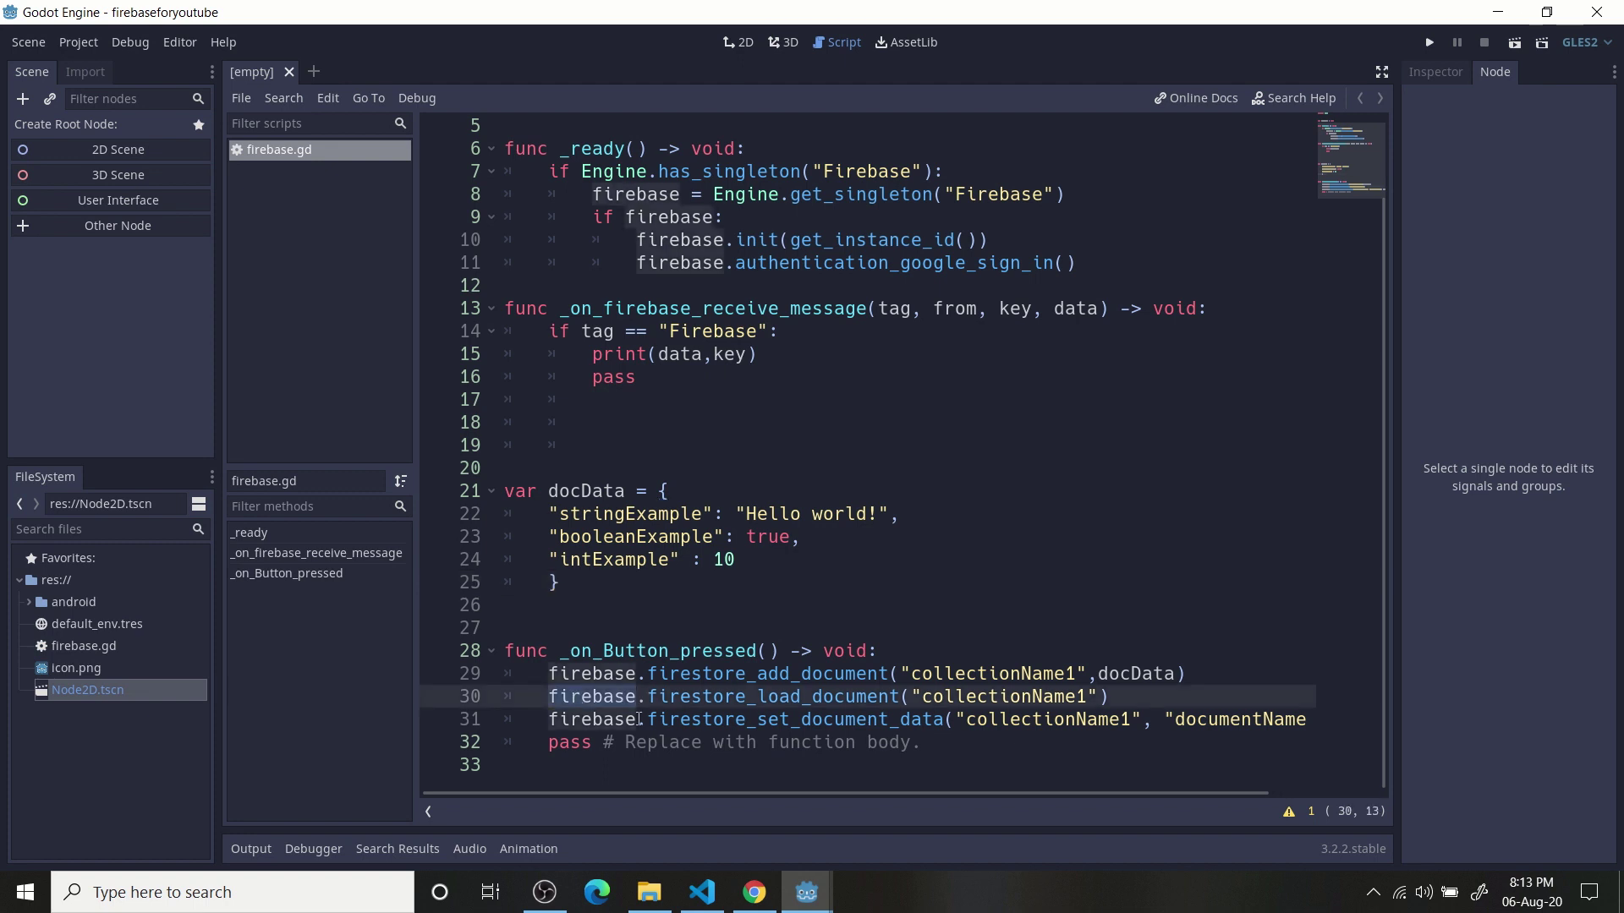
pyautogui.click(833, 724)
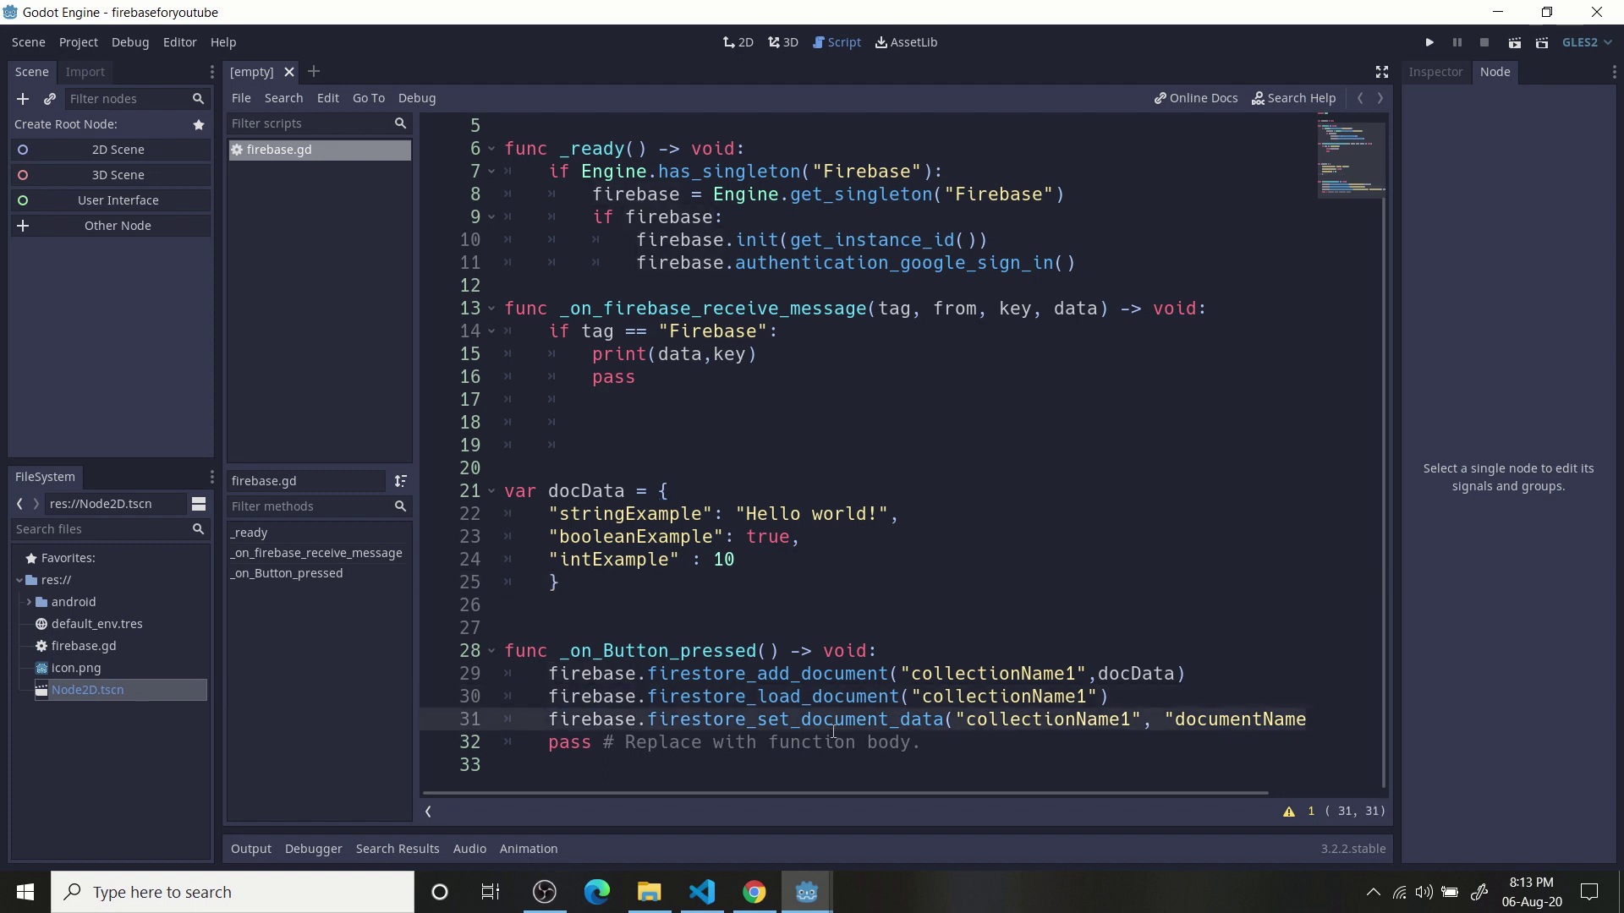
# Step: Remove the load and set-document calls, keep only firestore_add_document with docData, and save
pyautogui.moveTo(1001, 793); pyautogui.dragTo(1107, 759)
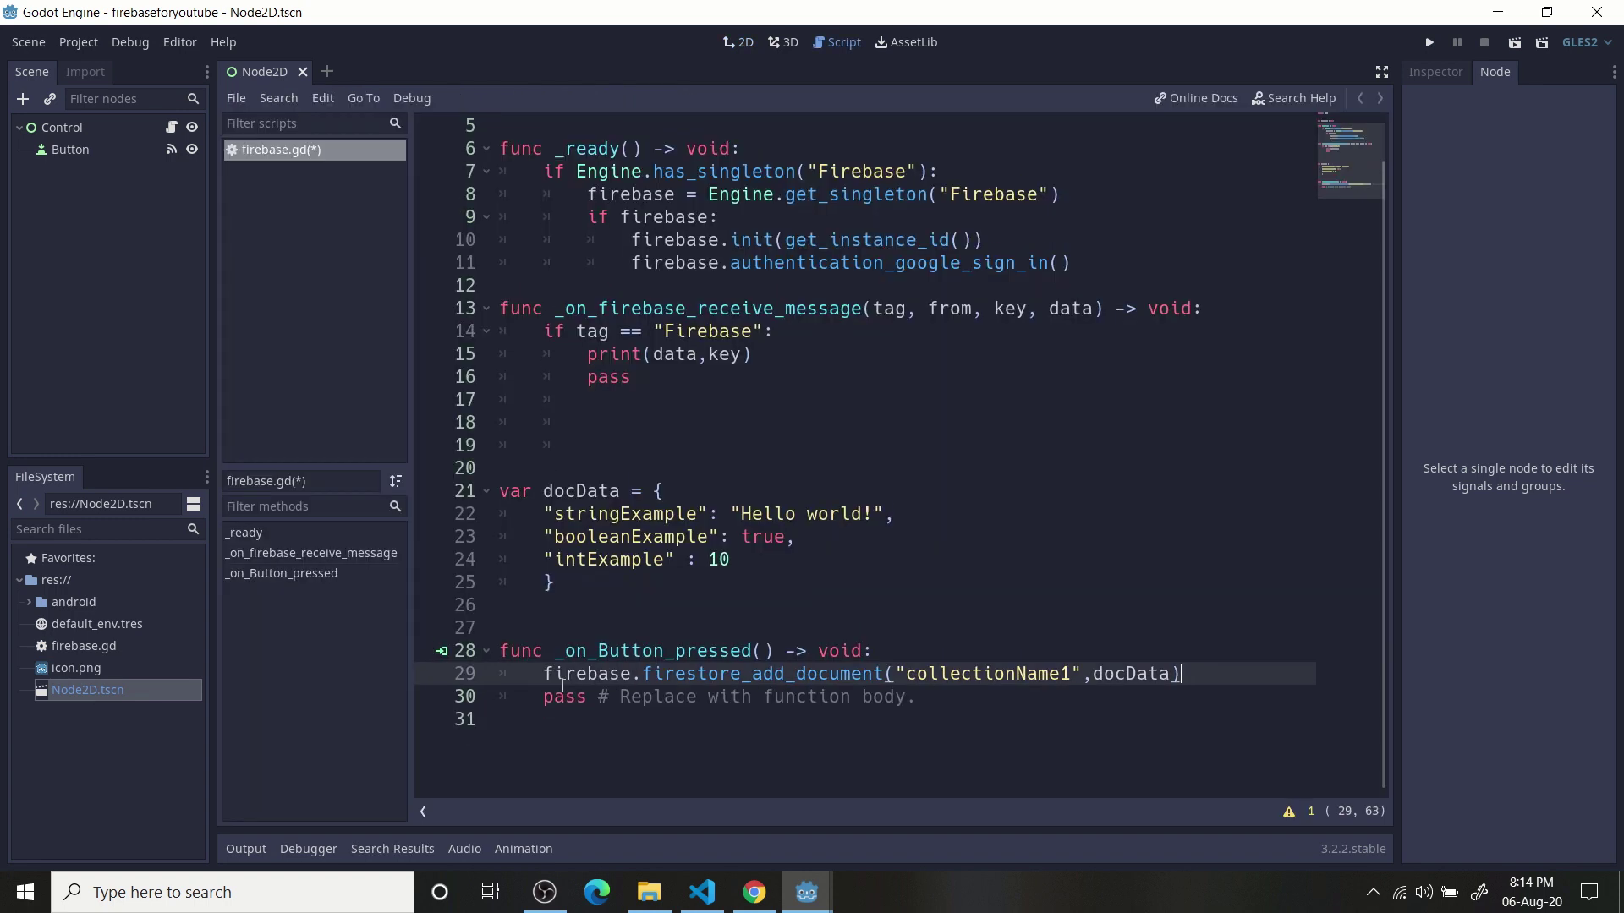
pyautogui.hotkey('ctrl', 's')
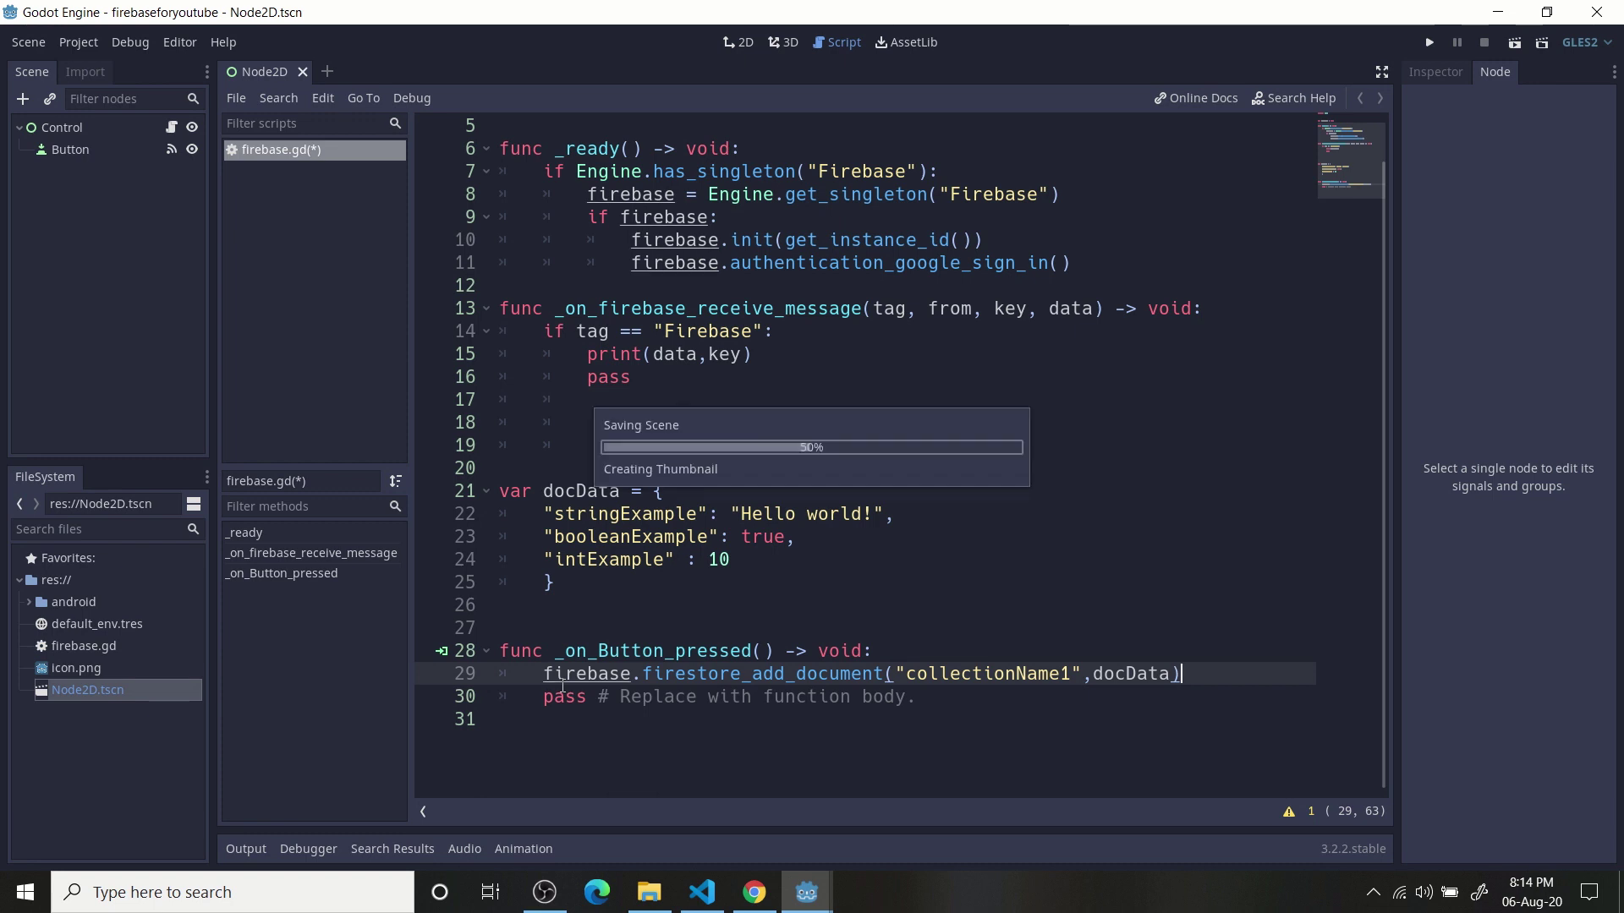
# Step: View the collectionName1 document in FirebaseTest's Firestore and dismiss the Add document form
pyautogui.hotkey('alt', 'Tab')
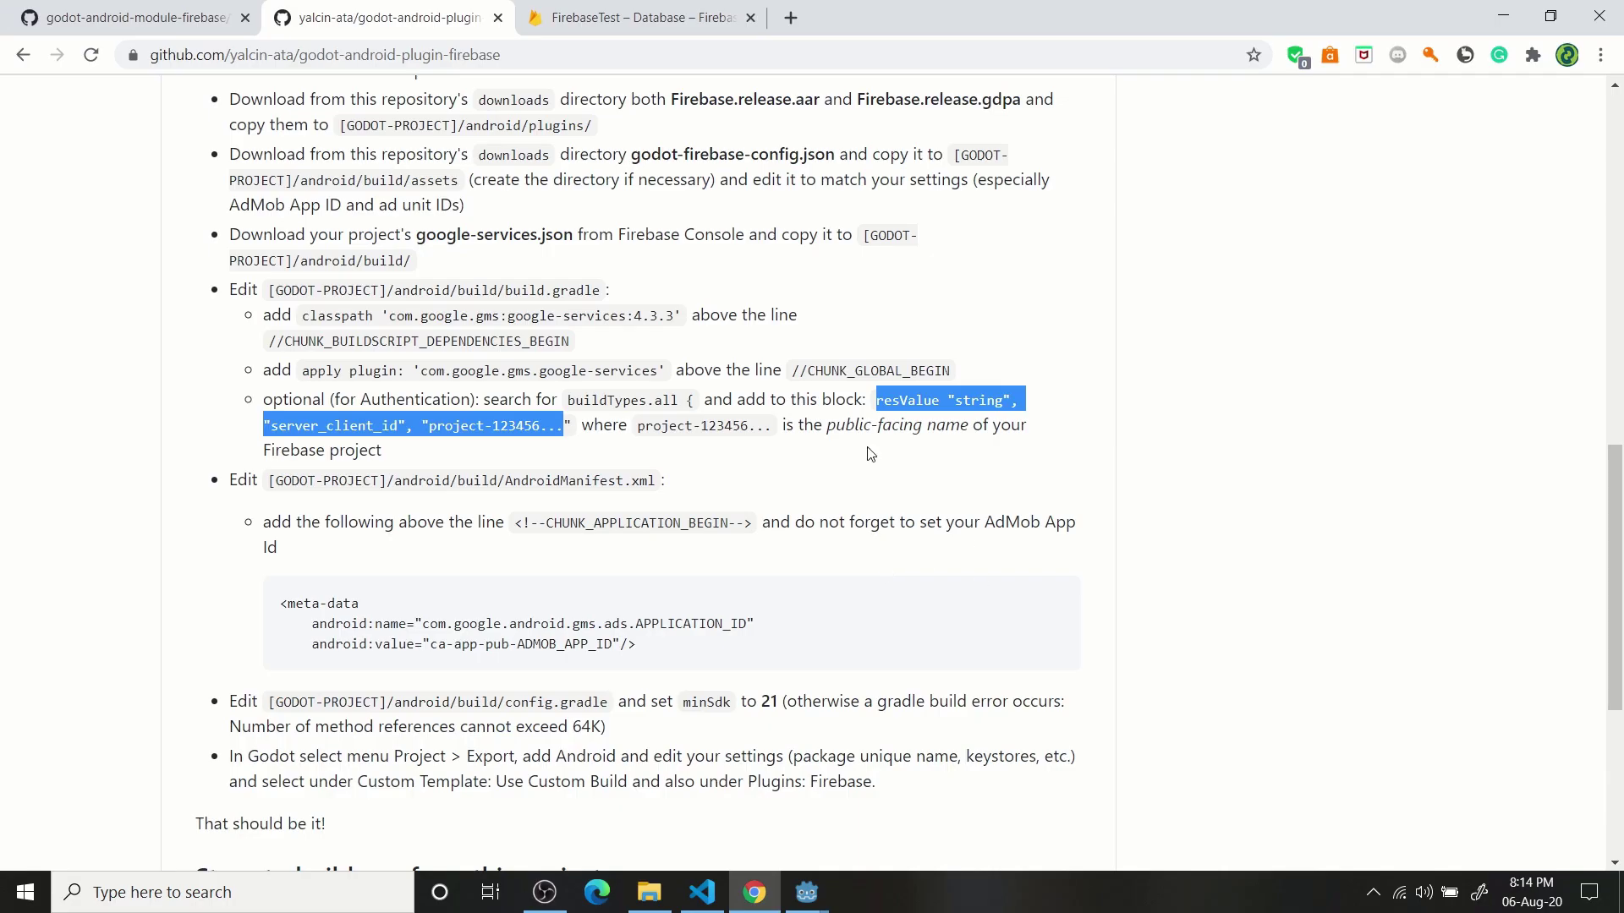
pyautogui.click(632, 21)
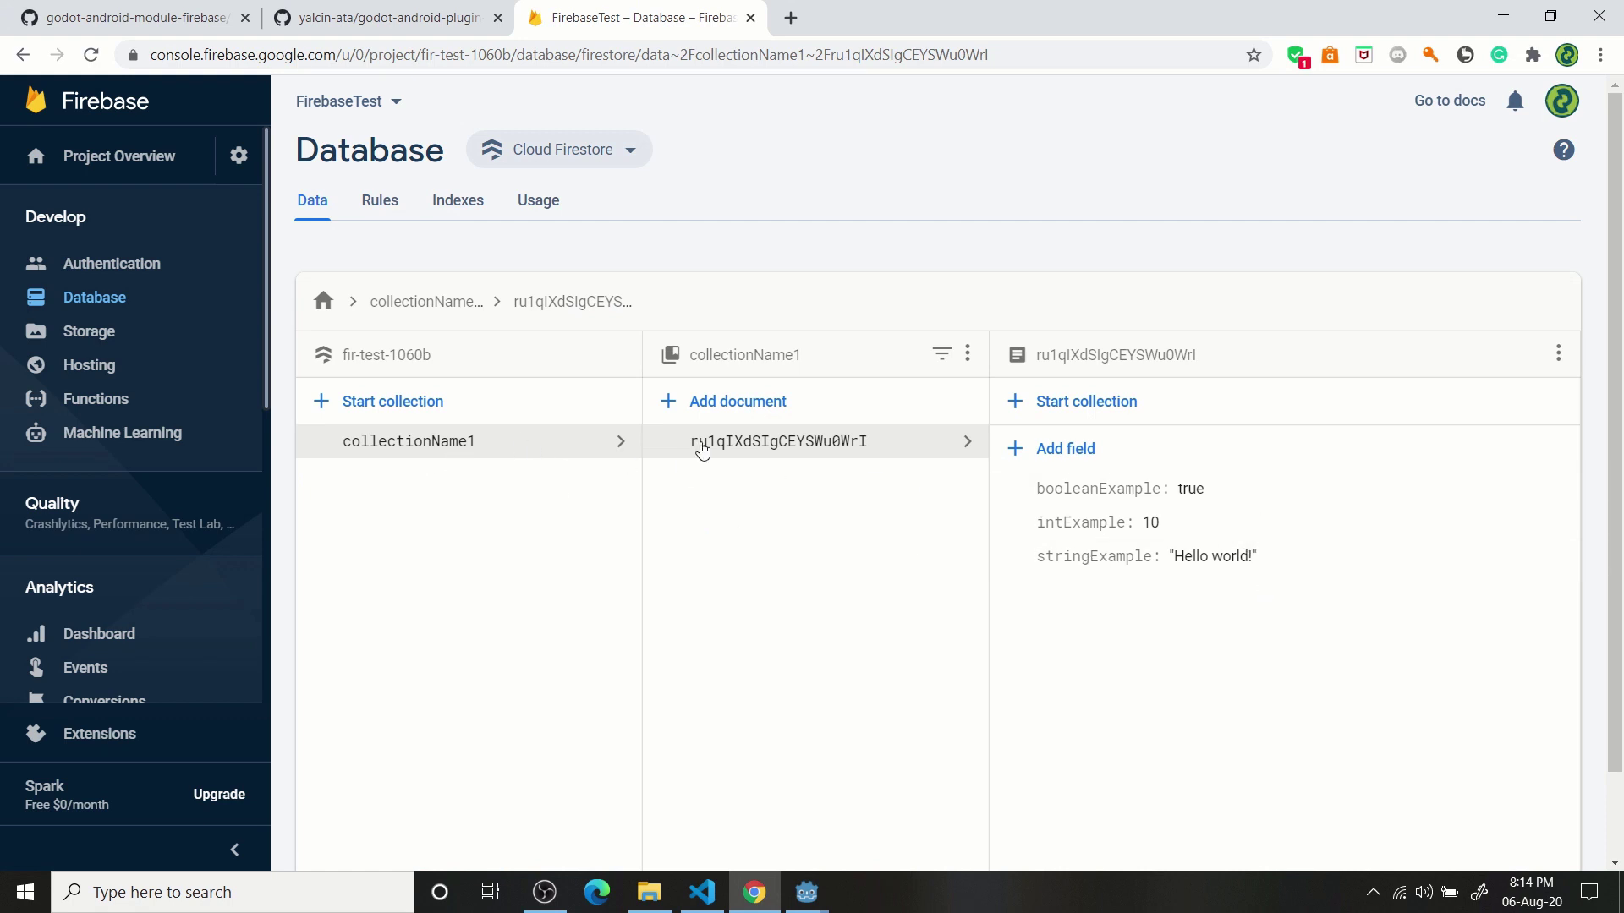
pyautogui.click(755, 400)
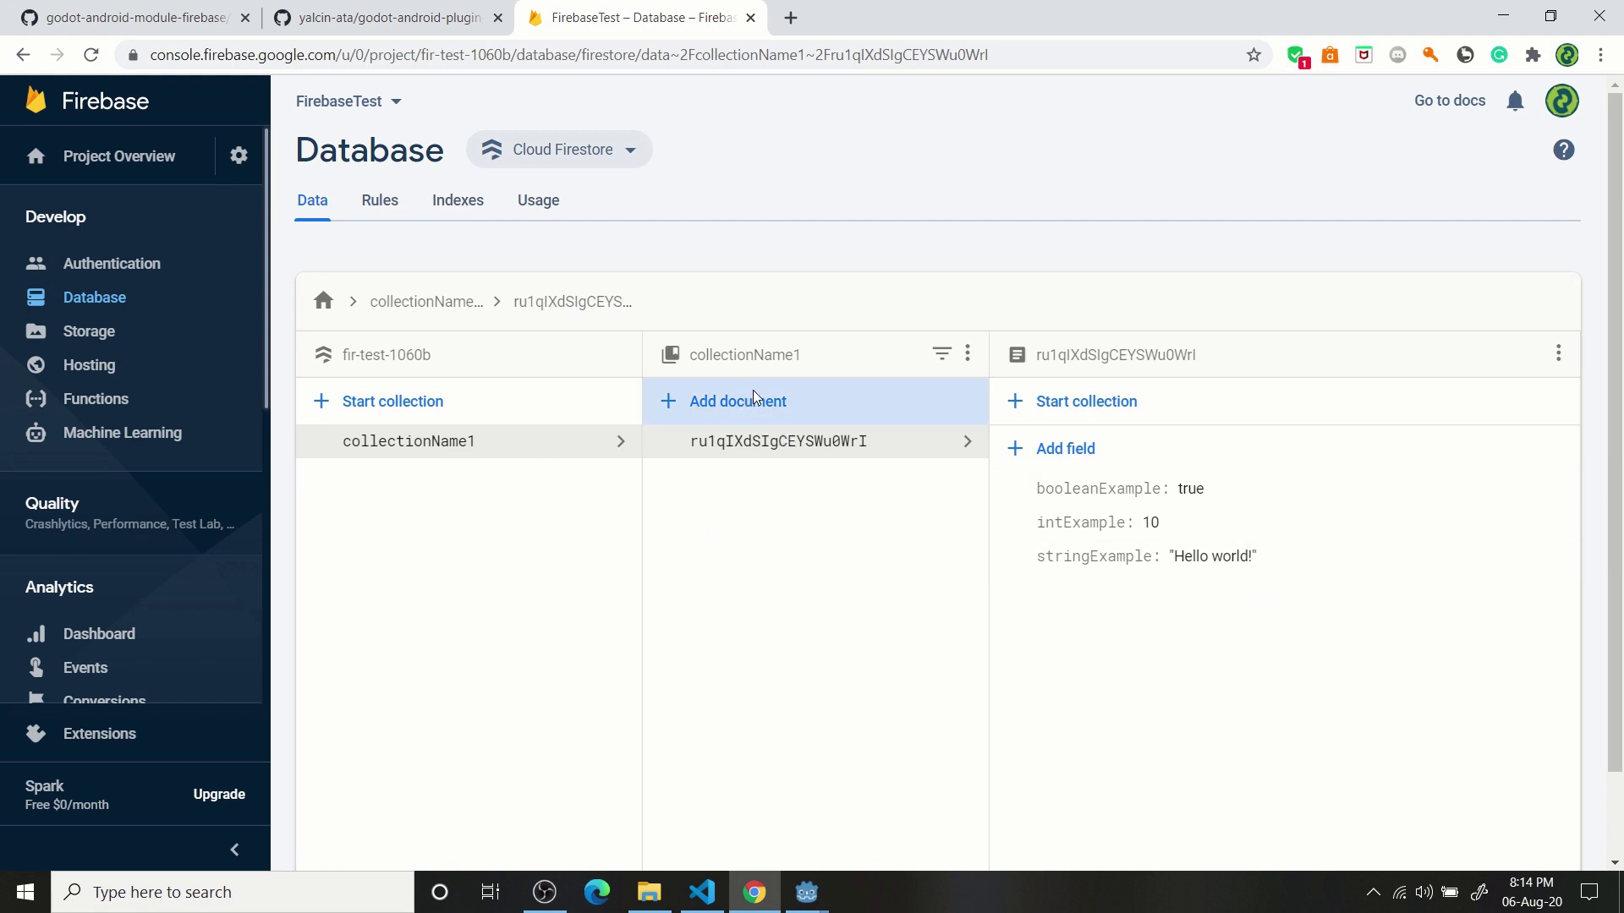
pyautogui.press('Escape')
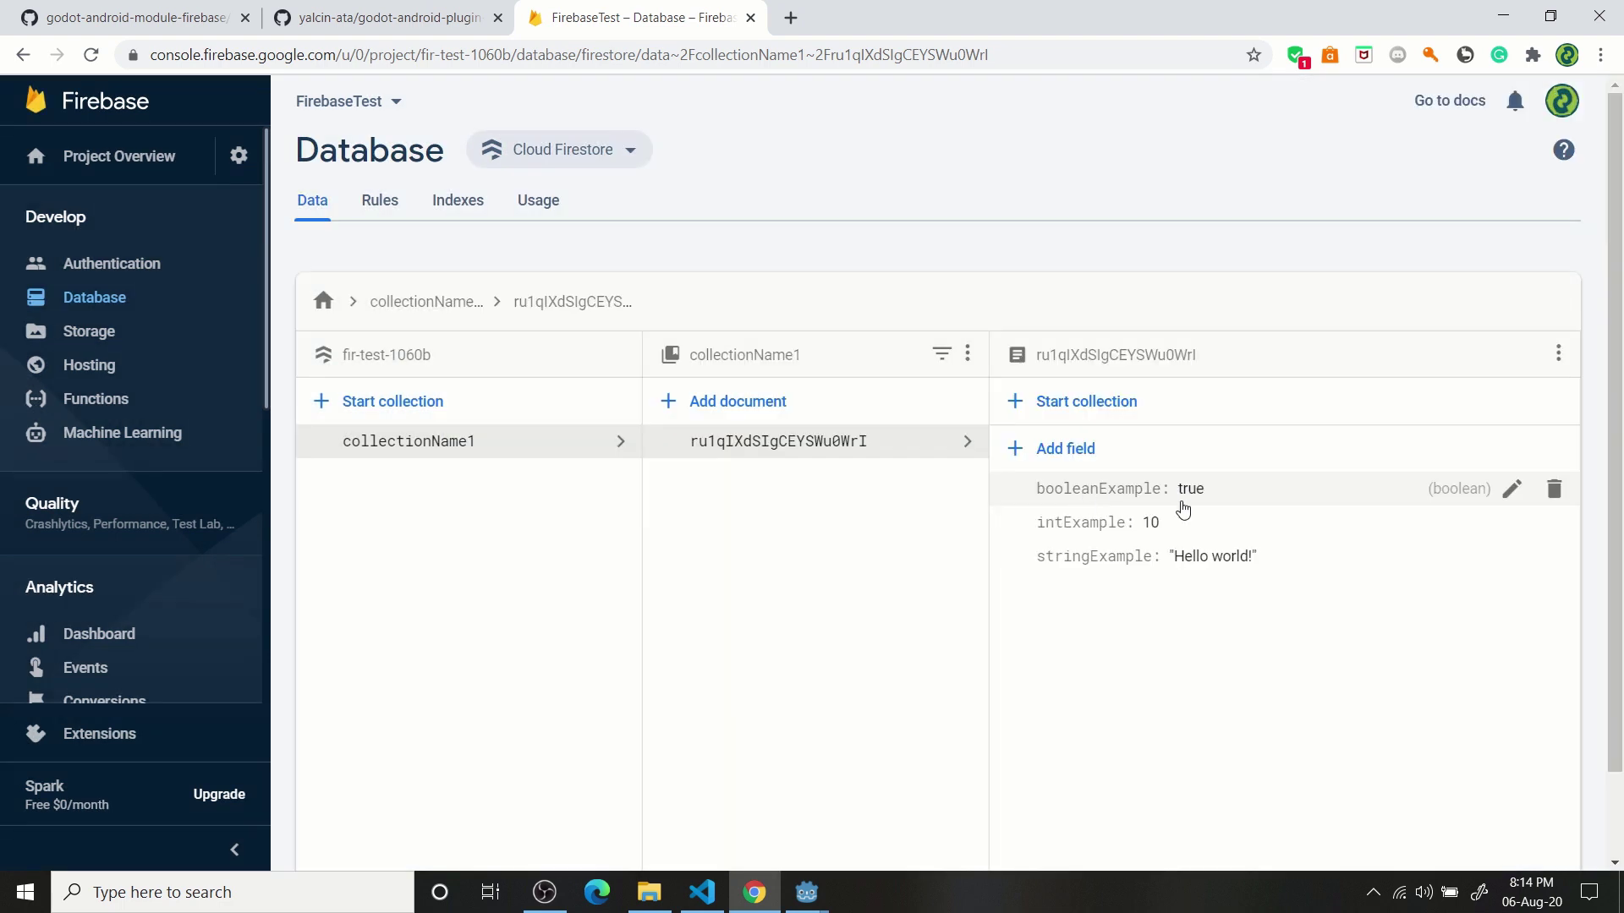
# Step: Show the Godot scene with the Add Doc button, then open and cancel Firestore's Add document form
pyautogui.hotkey('alt', 'Tab')
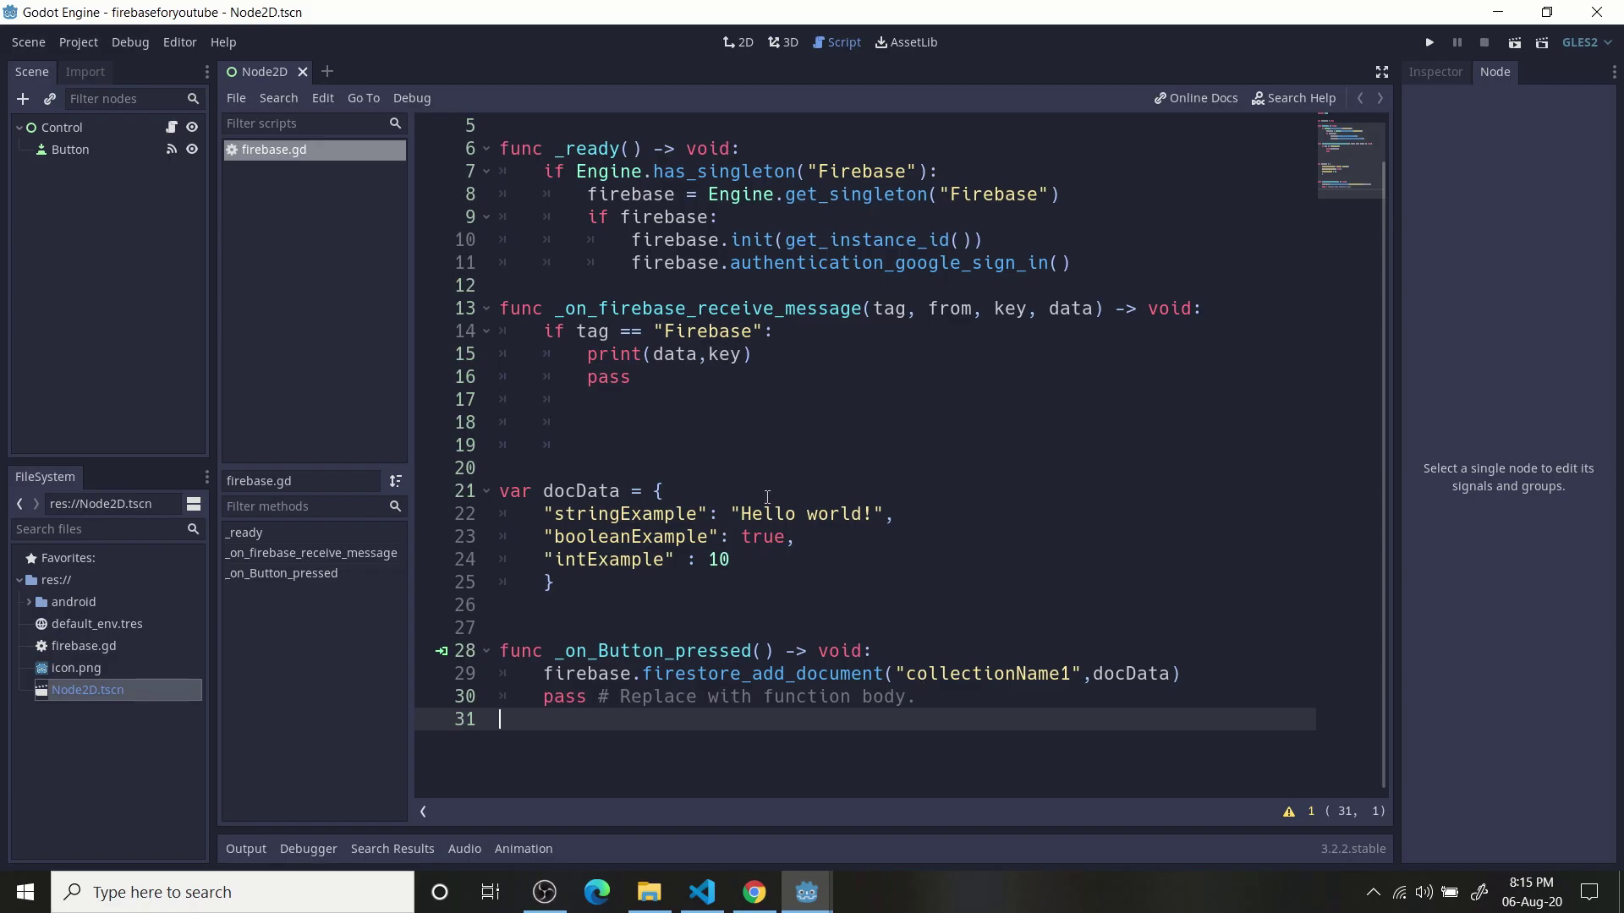
pyautogui.click(53, 129)
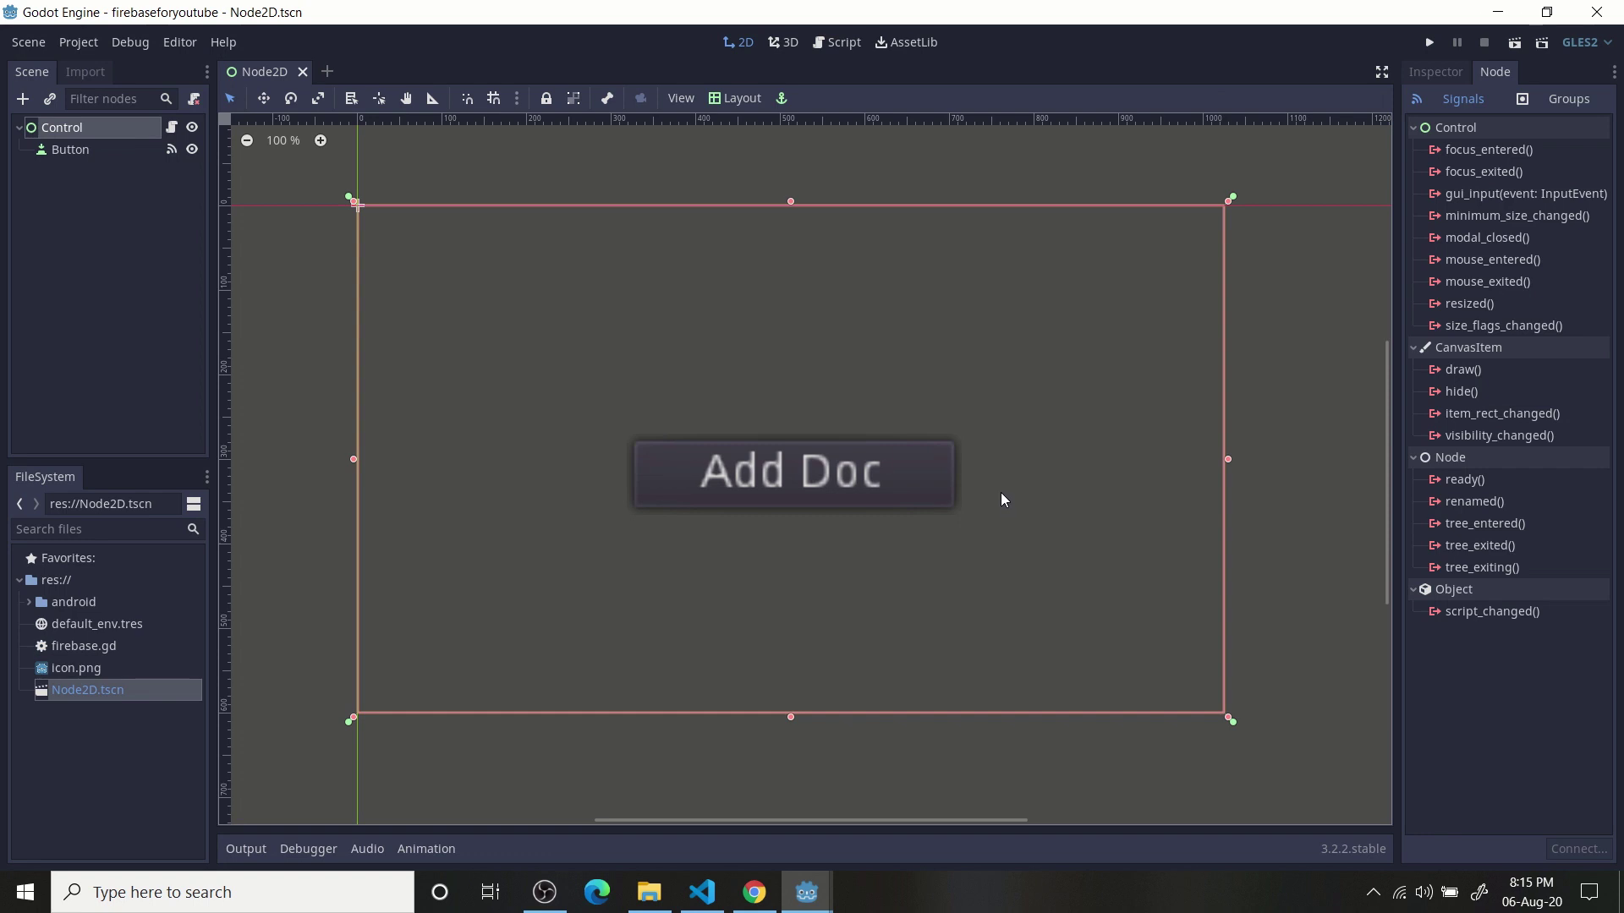
pyautogui.click(753, 893)
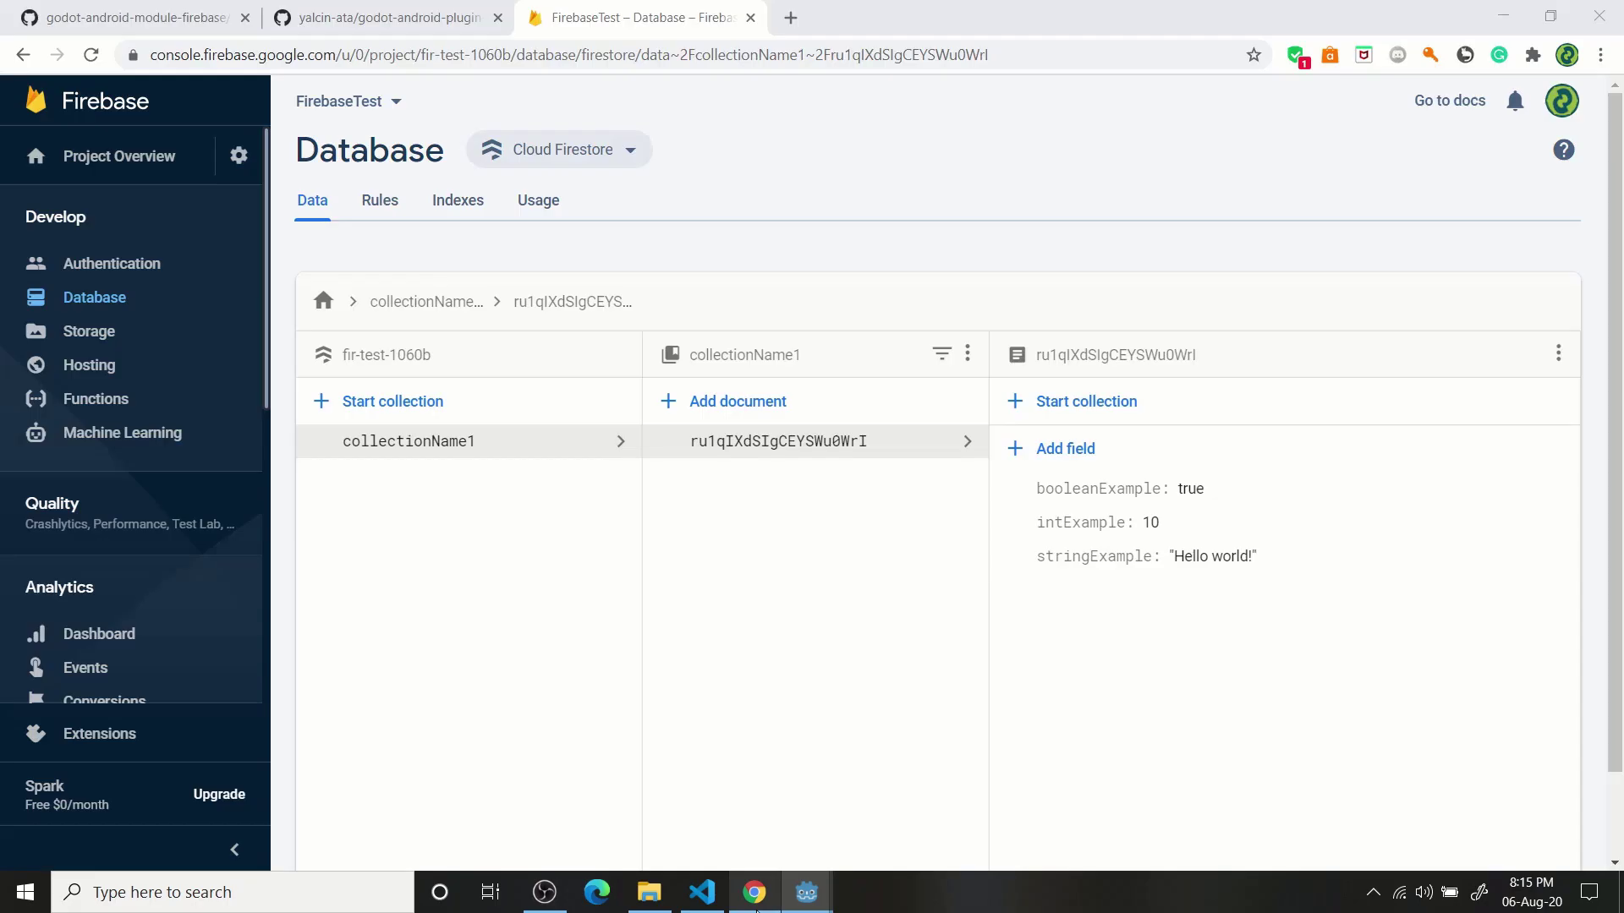
pyautogui.click(836, 401)
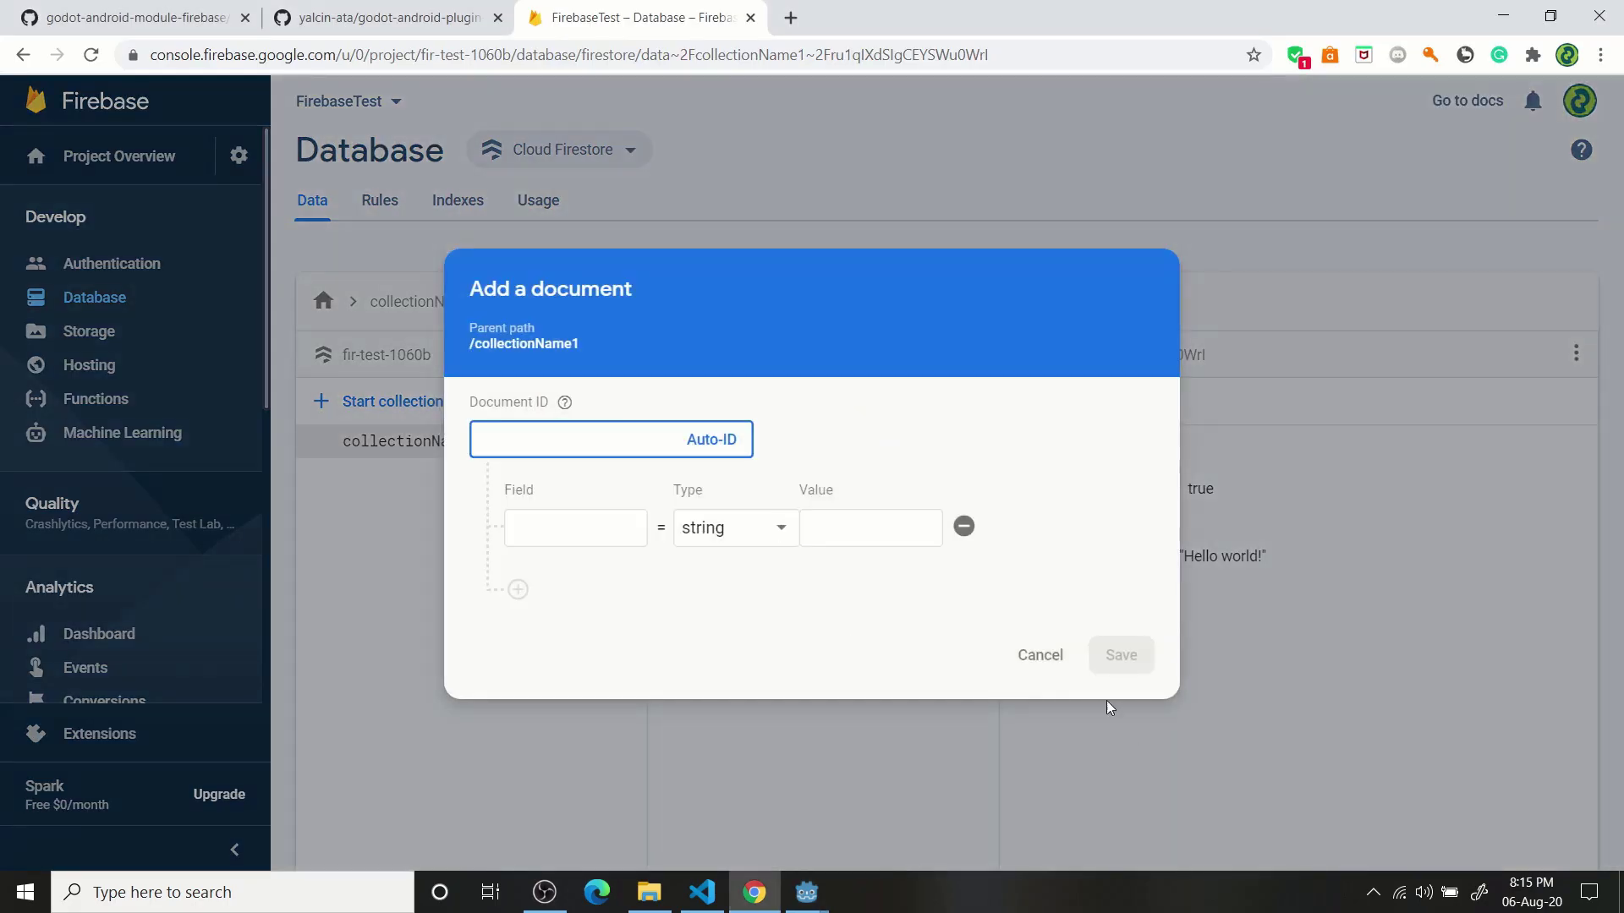
pyautogui.click(1035, 656)
pyautogui.hotkey('alt', 'Tab')
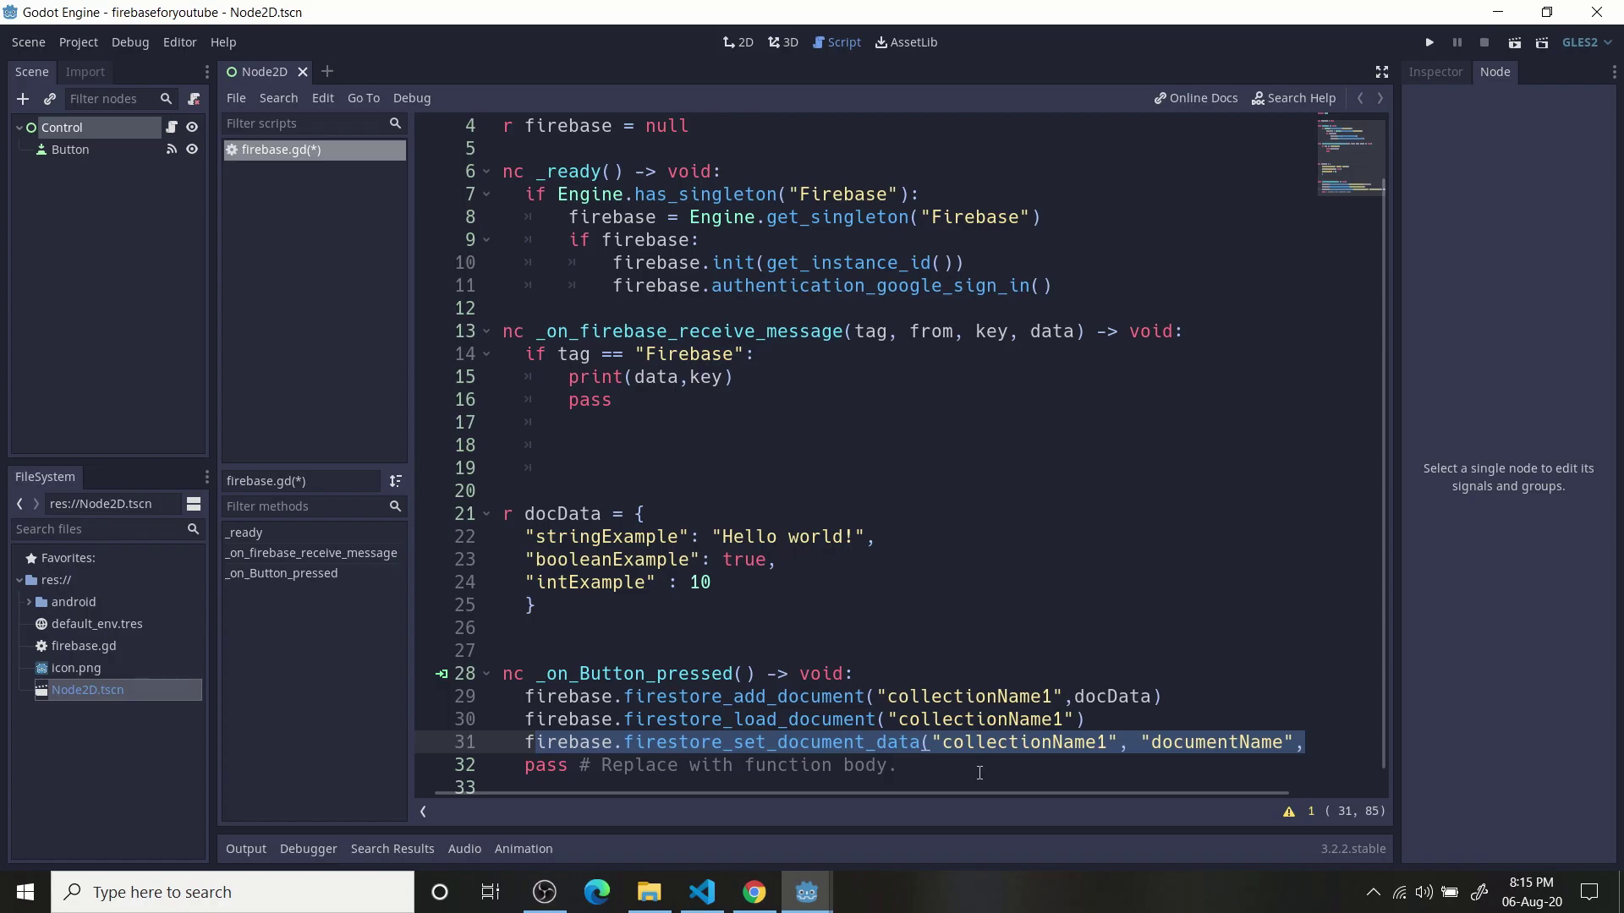